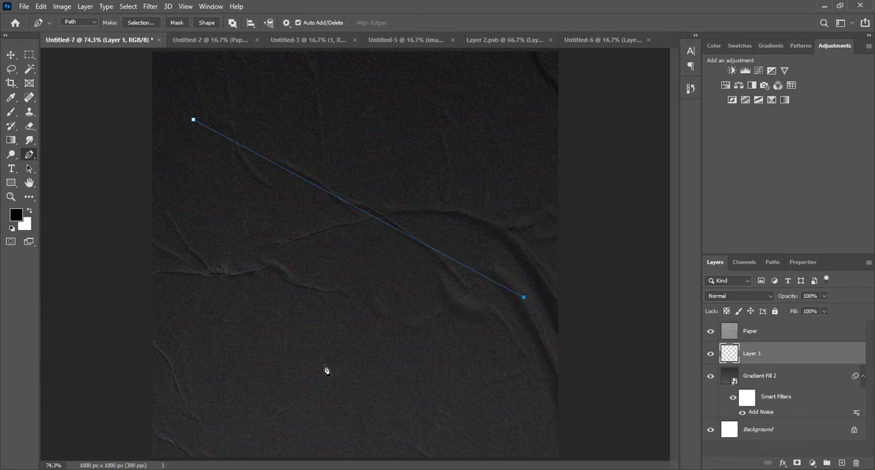
Step: Complete a closed triangular path with the Pen tool across the middle of the canvas and convert it to a selection
left_click(324, 365)
left_click(194, 121)
left_click(11, 55)
key("ctrl+z")
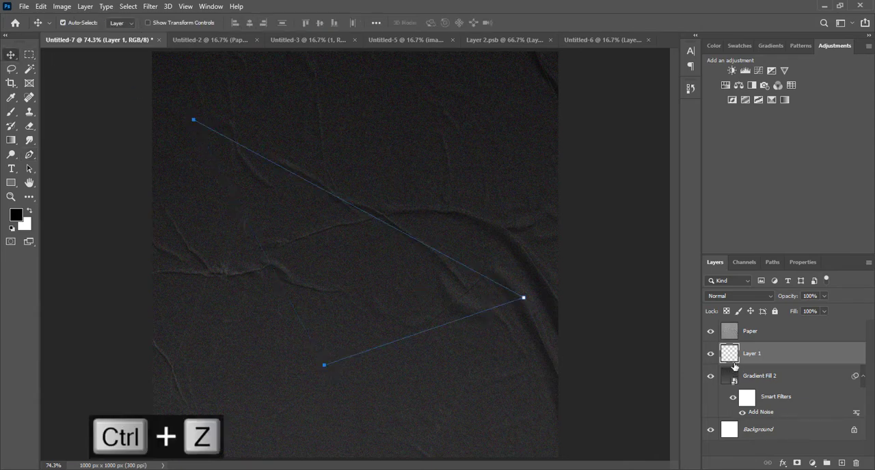
key("p")
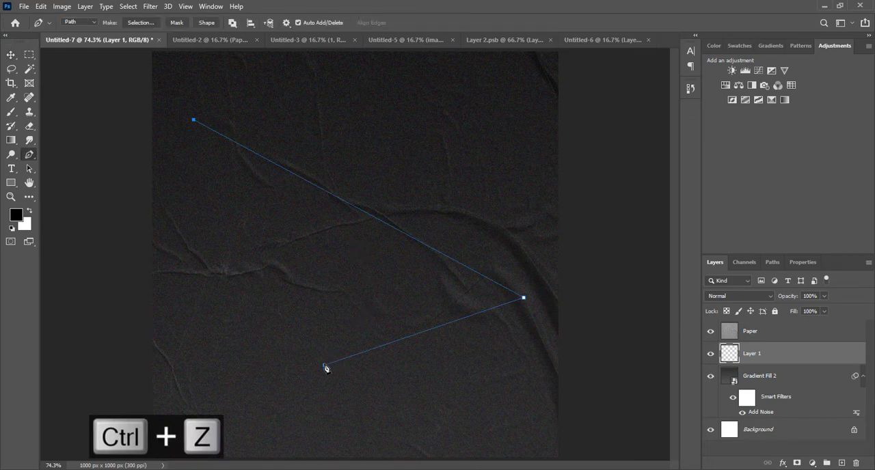
left_click(195, 123)
key("ctrl+Return")
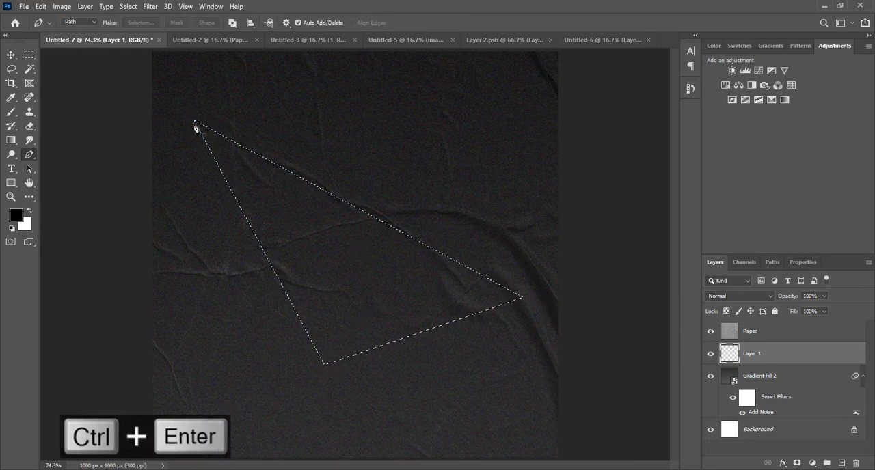
Step: Set the foreground color to a800ff, fill the triangular selection on Layer 1 with it and deselect
left_click(16, 215)
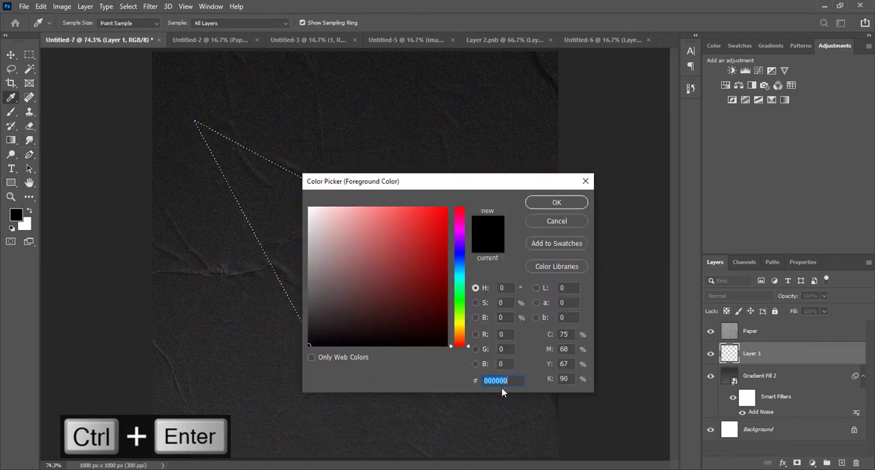
type("a")
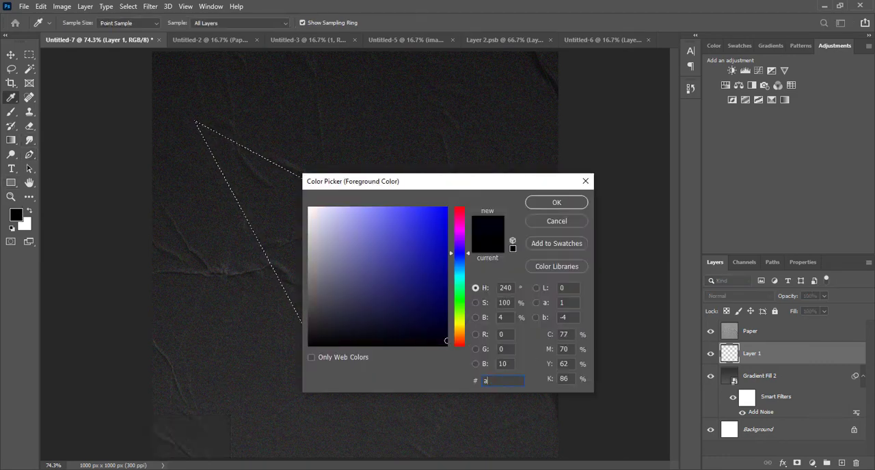
type("800ff")
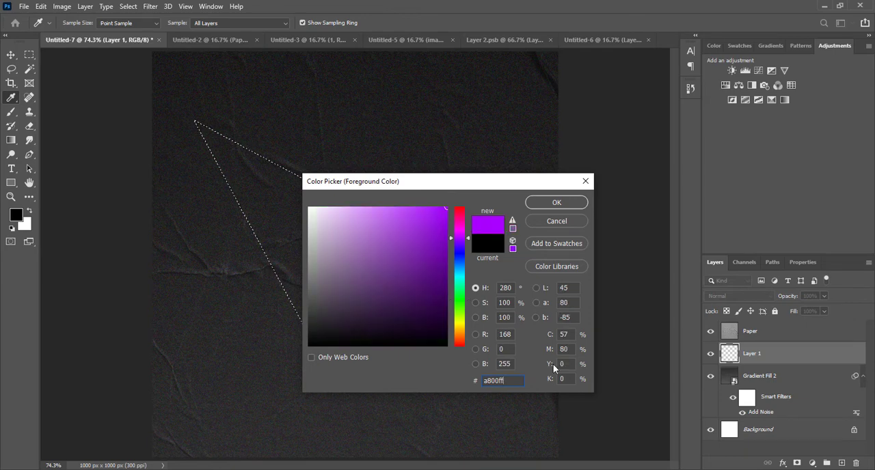
left_click(551, 201)
key("alt+BackSpace")
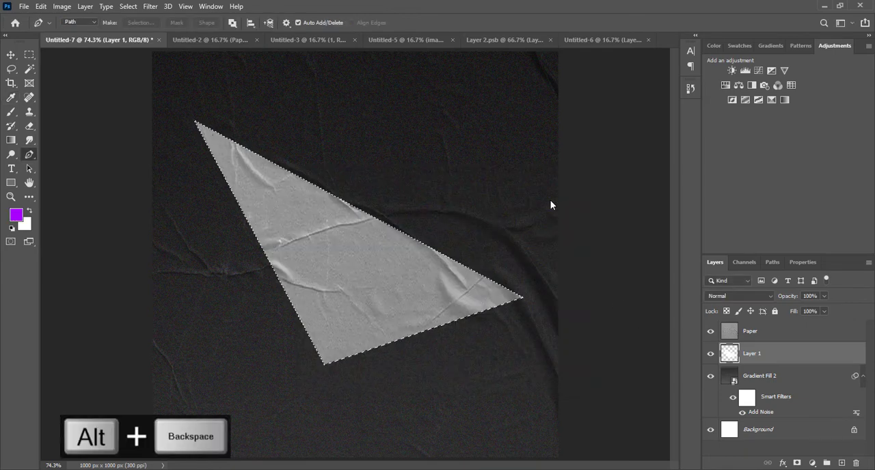
key("ctrl+d")
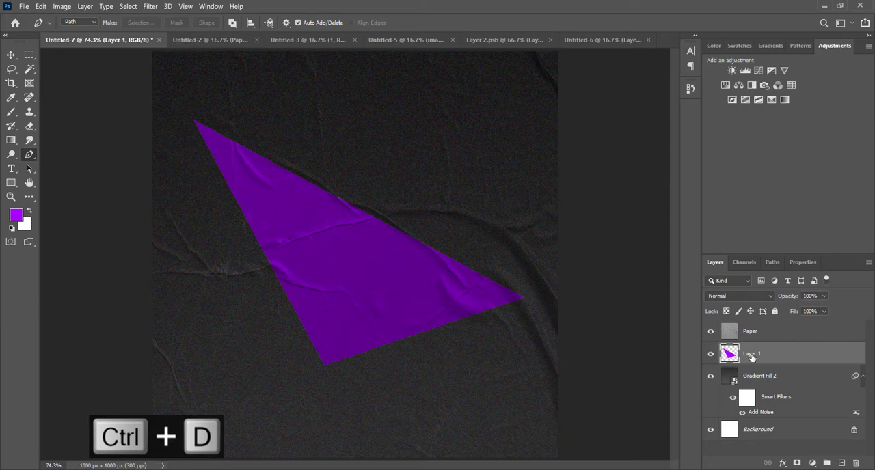
Step: Convert the triangle's Layer 1 to a smart object and open its contents for editing
right_click(799, 361)
left_click(726, 158)
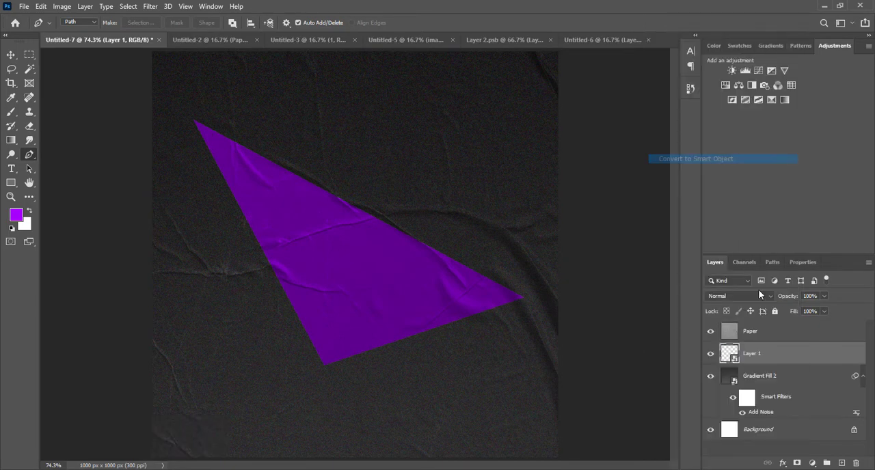
double_click(729, 354)
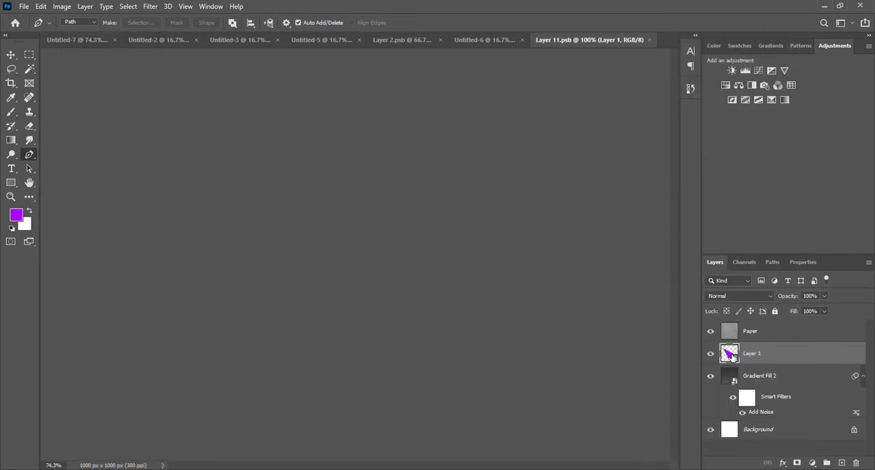
Step: Apply a linear Multiply Gradient Overlay at 111° and 150% scale to the triangle, save the smart object and return to the Untitled-7 document
left_click(827, 330)
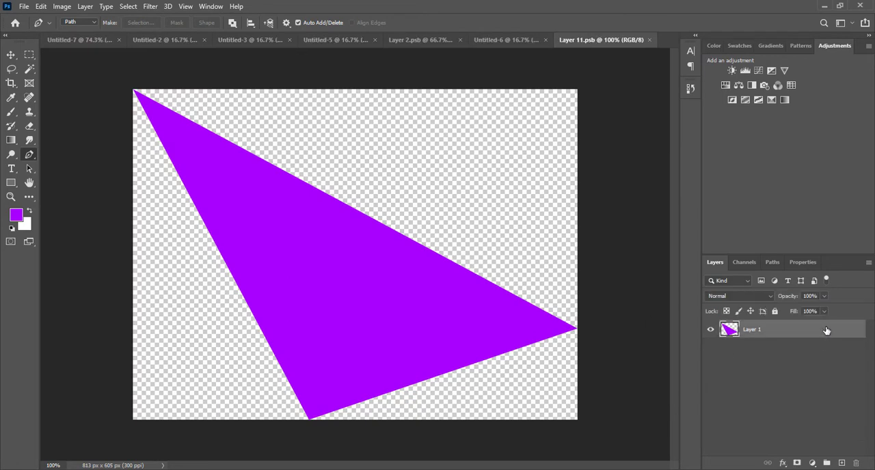
double_click(826, 331)
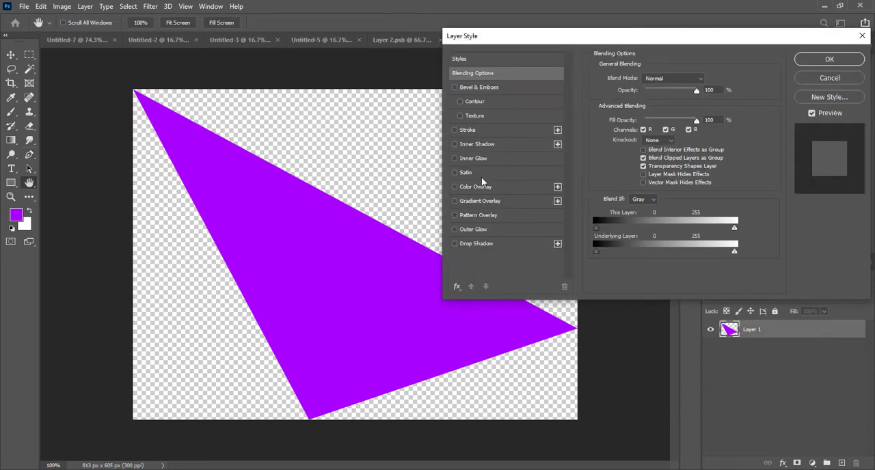
left_click(479, 201)
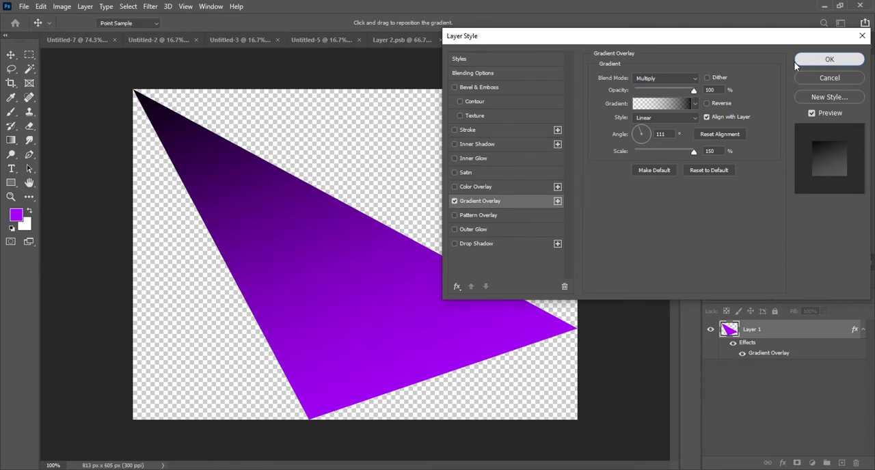
left_click(830, 59)
key("ctrl+s")
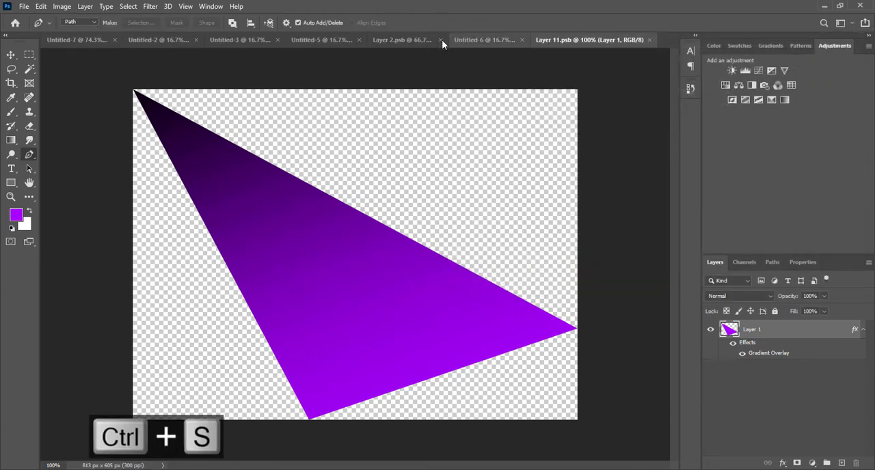
left_click(78, 40)
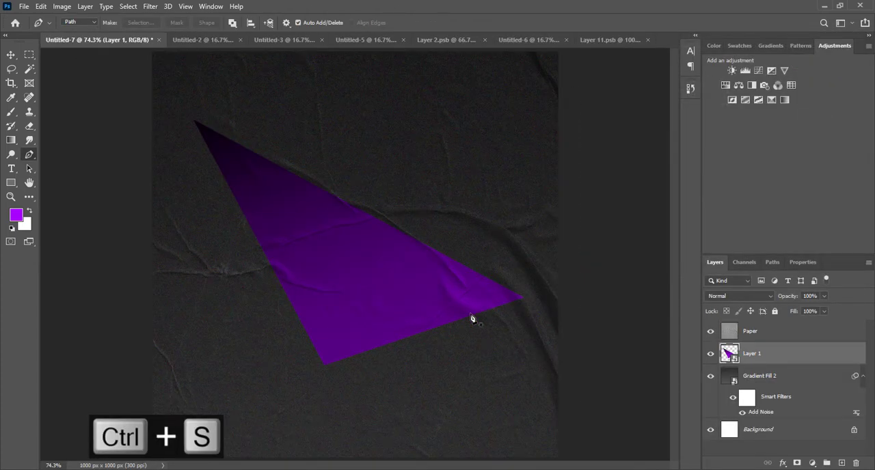
Step: Enlarge the purple triangle about its centre to about 115% width and 106% height and nudge it into place
key("ctrl+t")
left_click_drag(523, 365, 547, 371)
key("Return")
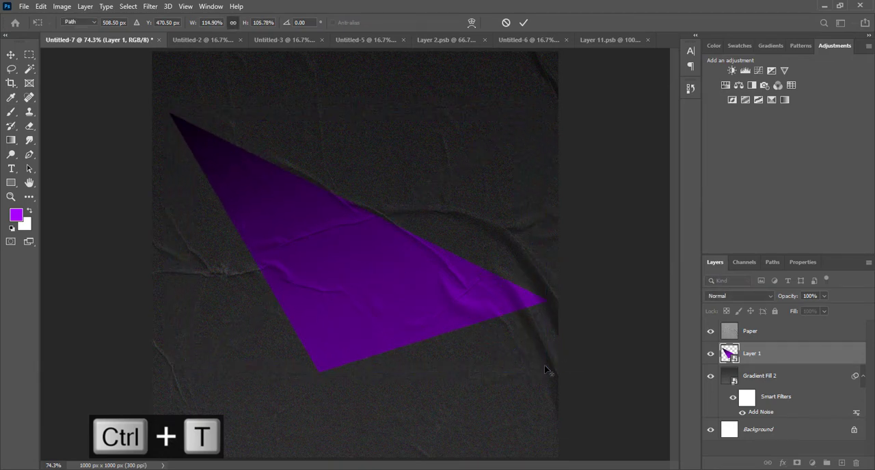
key("p")
left_click_drag(470, 315, 460, 319)
key("ctrl+z")
key("v")
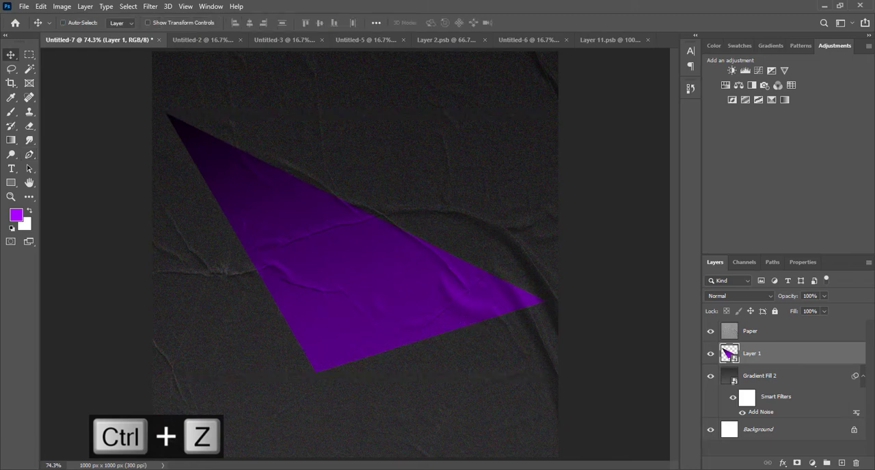
Step: Group the Paper, Layer 1 and Gradient Fill 2 layers and name the group bg
left_click(763, 334)
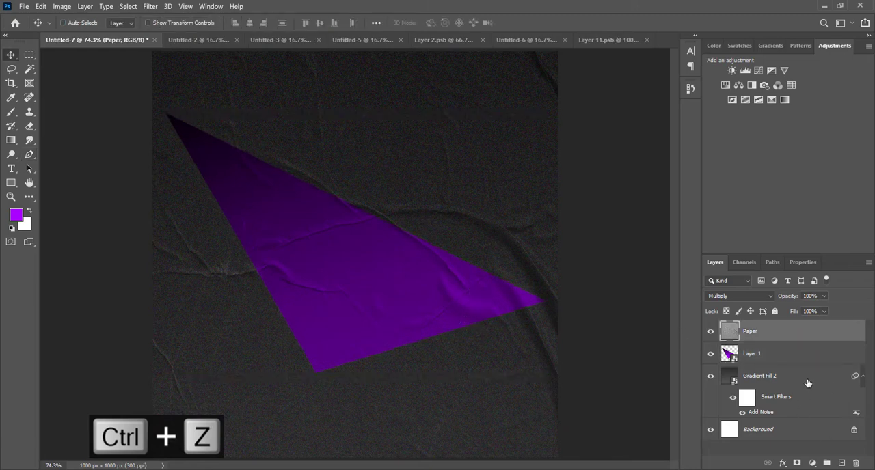
left_click(807, 384, "shift")
key("ctrl+g")
double_click(752, 327)
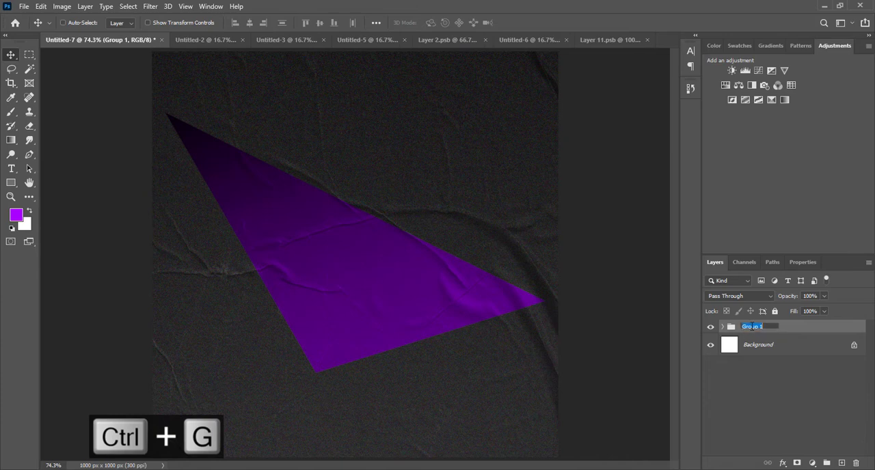
type("bg")
left_click(781, 413)
left_click(807, 331)
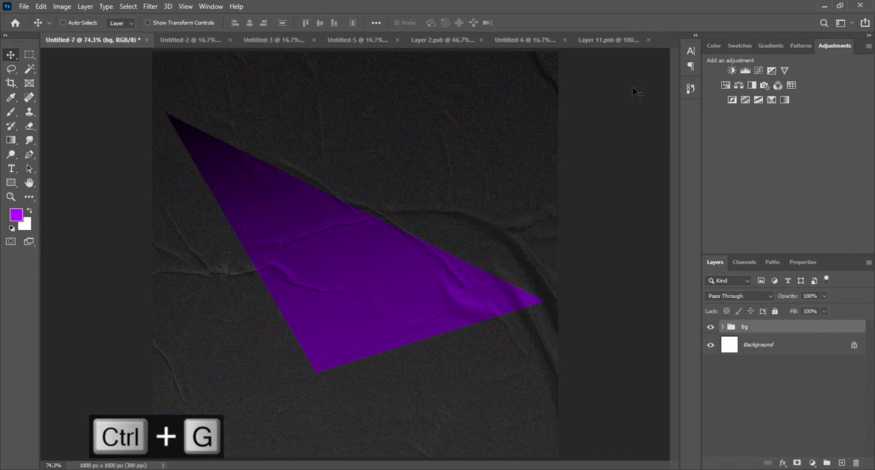
Step: Copy the cut-out man's image layer from the Untitled-5 document into Untitled-7
left_click(271, 39)
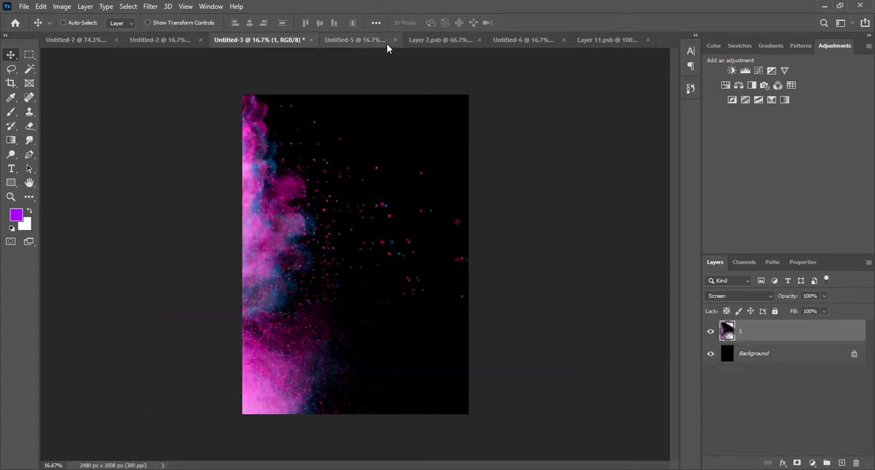
left_click(376, 40)
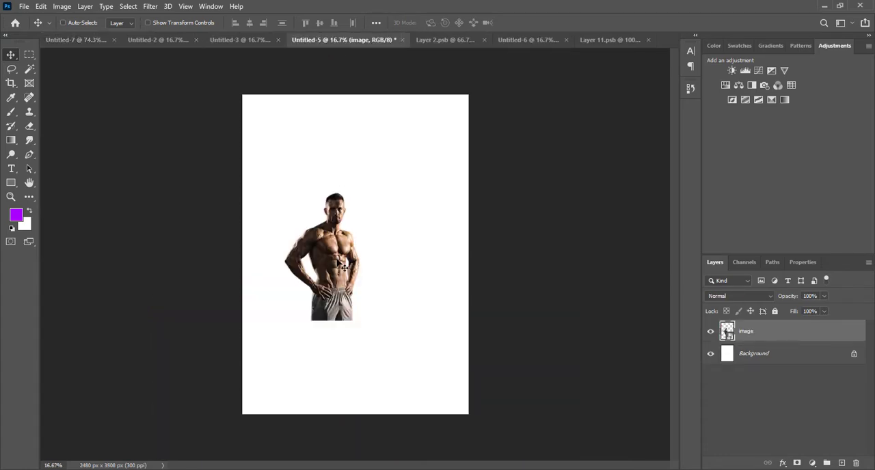
left_click_drag(340, 265, 380, 236)
Step: Scale the man's image down to fit the canvas and place him centred in front of the purple triangle
key("ctrl+minus")
key("ctrl+minus")
key("ctrl+minus")
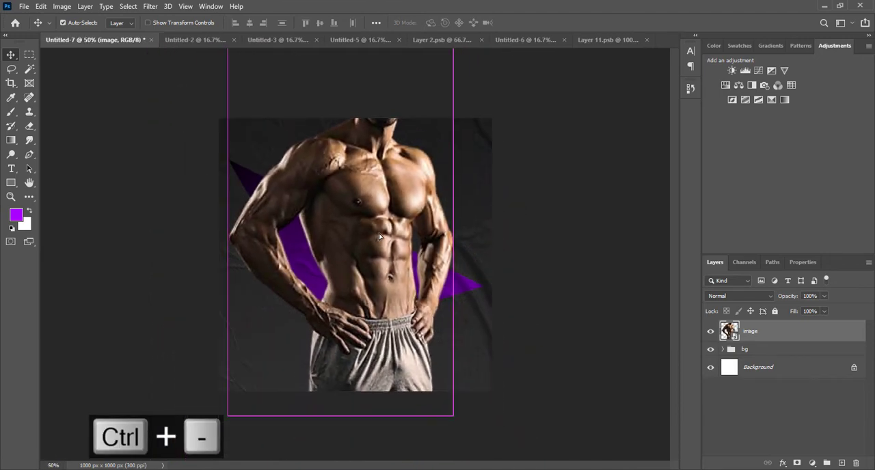
key("ctrl+t")
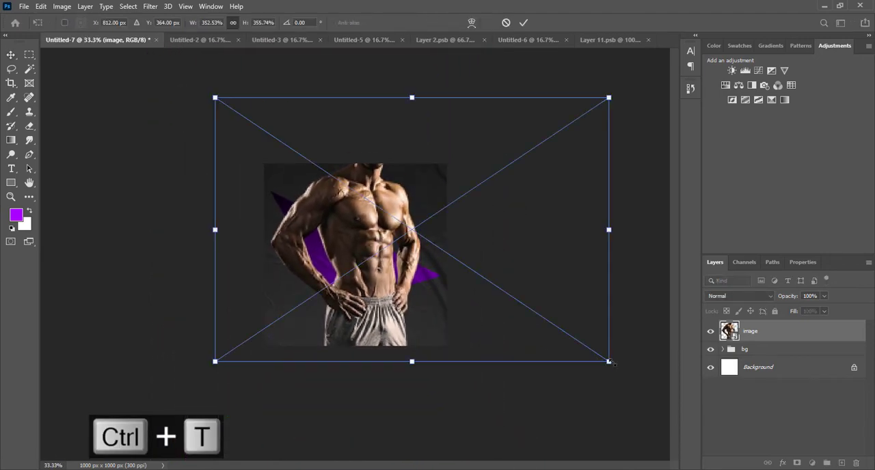
left_click_drag(607, 359, 533, 317)
key("Return")
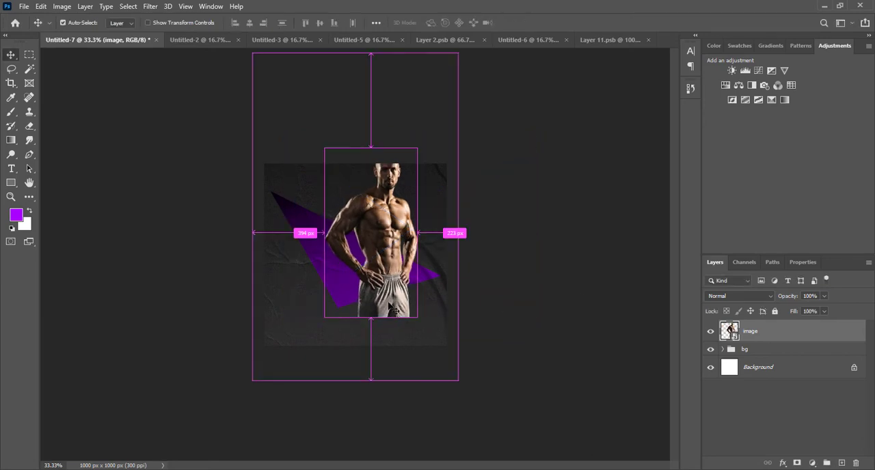
key("ctrl+0")
left_click_drag(431, 255, 391, 283)
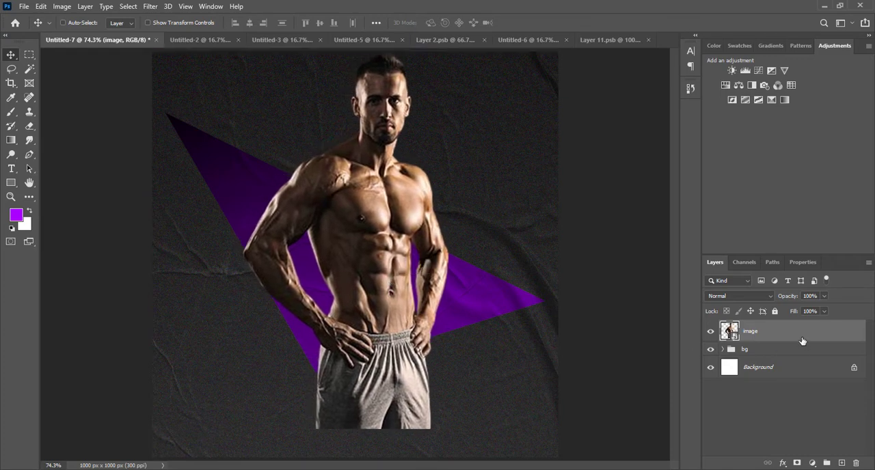
Step: Duplicate the man's image layer and hide the original
key("ctrl+j")
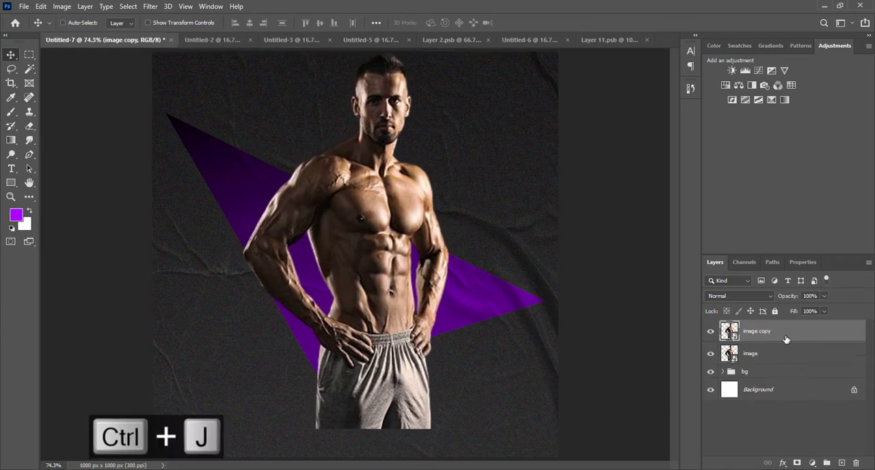
left_click(710, 353)
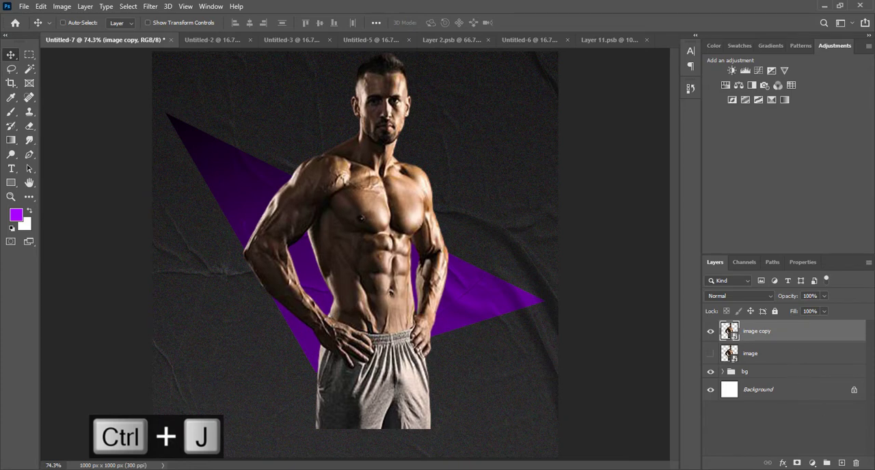
Step: Add a Gradient Map adjustment running from a800ff to white and clip it to the image copy layer
left_click(812, 464)
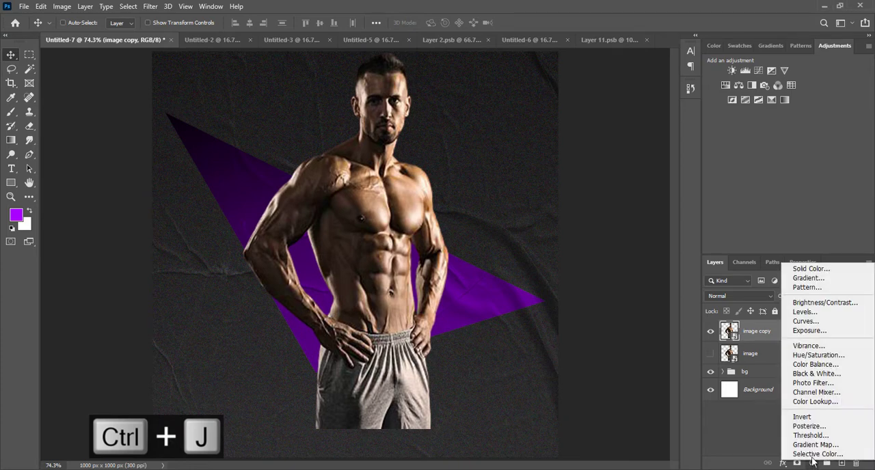
left_click(817, 443)
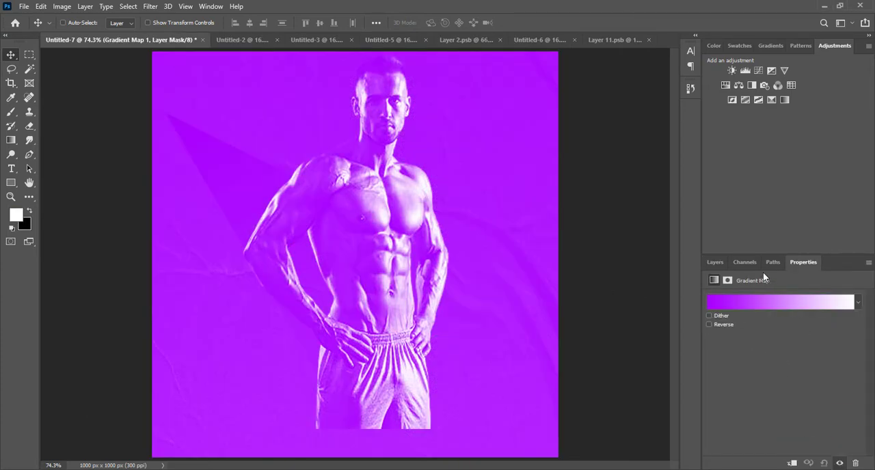
left_click(725, 304)
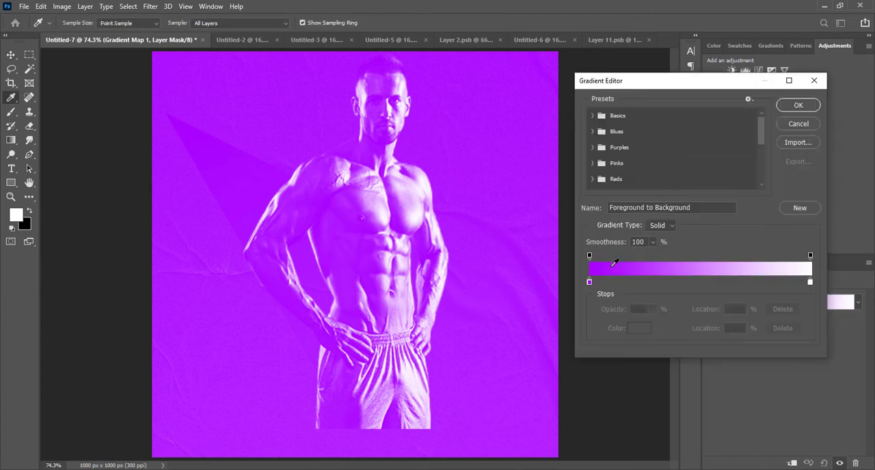
left_click(589, 281)
left_click(639, 328)
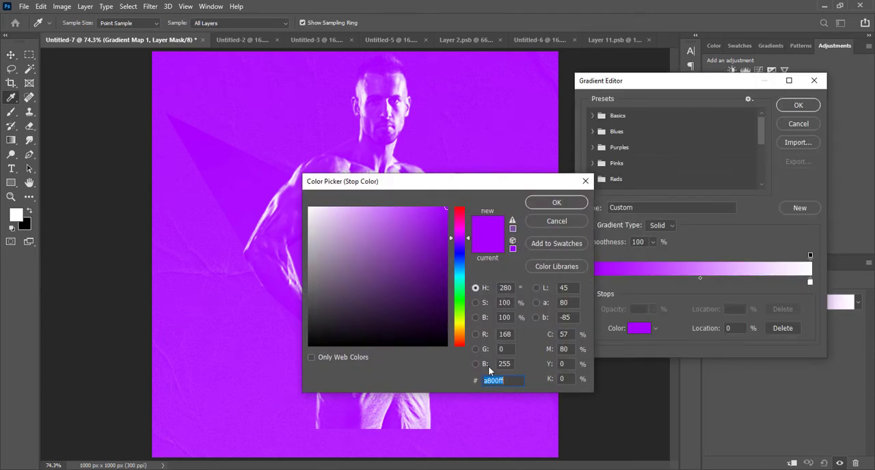
left_click(508, 381)
left_click(551, 203)
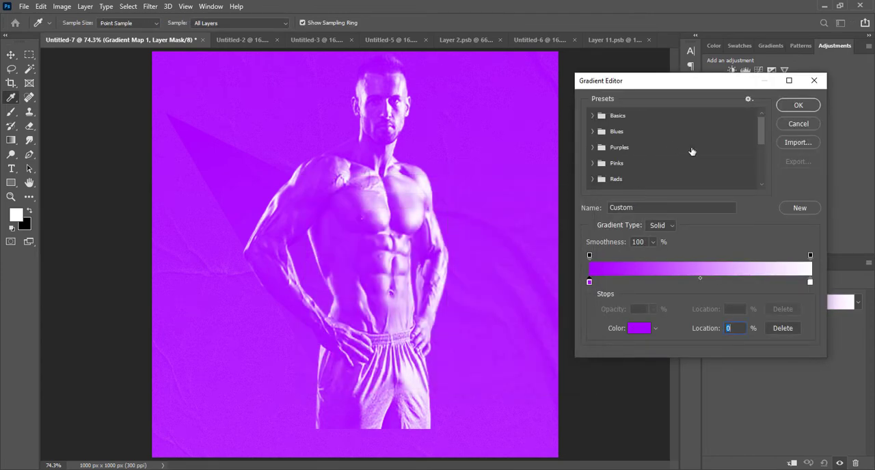
left_click(798, 105)
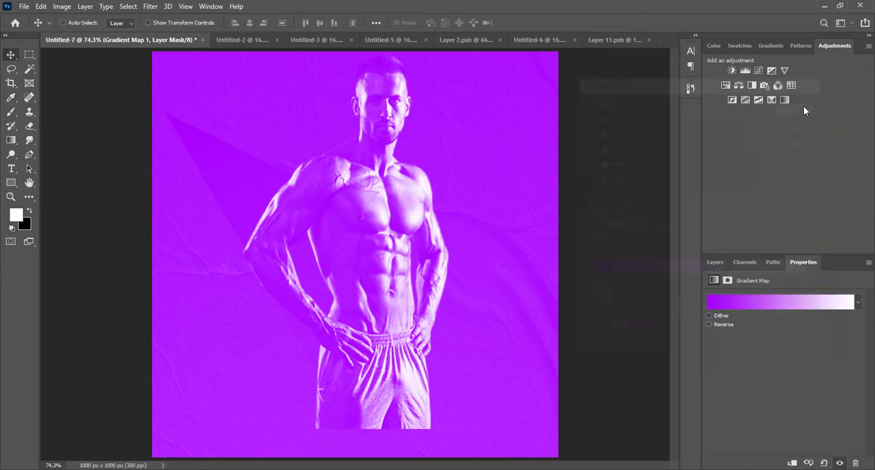
left_click(715, 262)
left_click(776, 343, "alt")
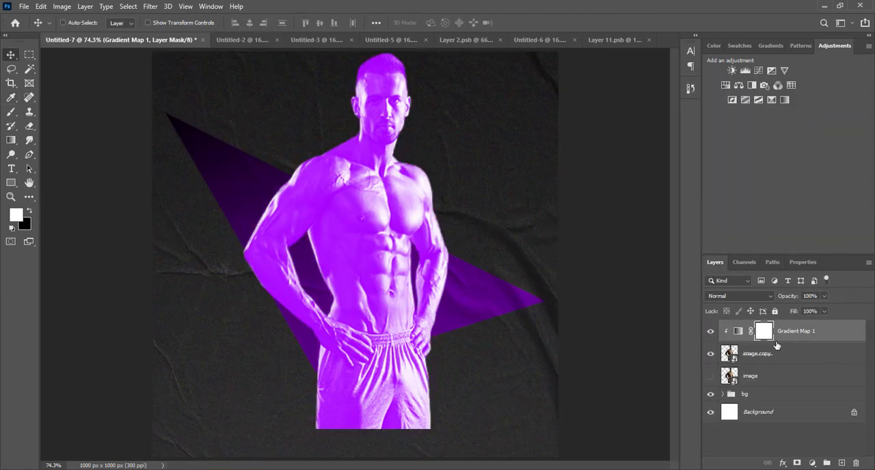
Step: Set the gradient map's blend mode to Luminosity, and duplicate it with the copy clipped to the man's layer
left_click(739, 296)
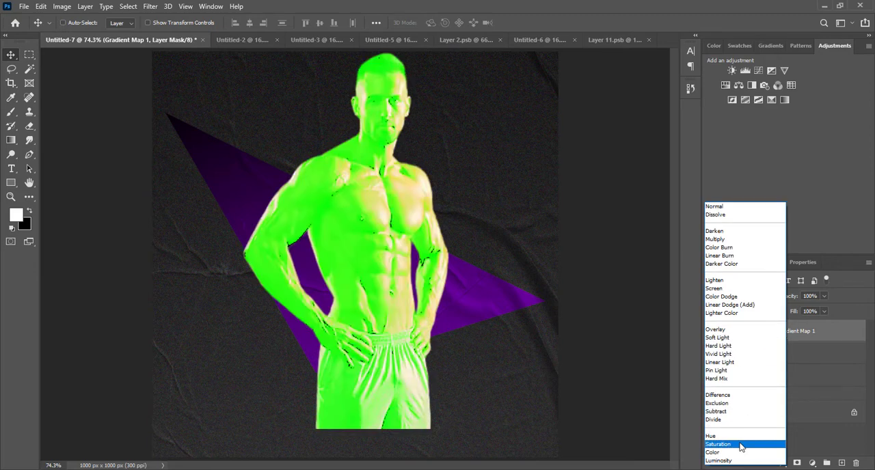
left_click(737, 461)
left_click(793, 340)
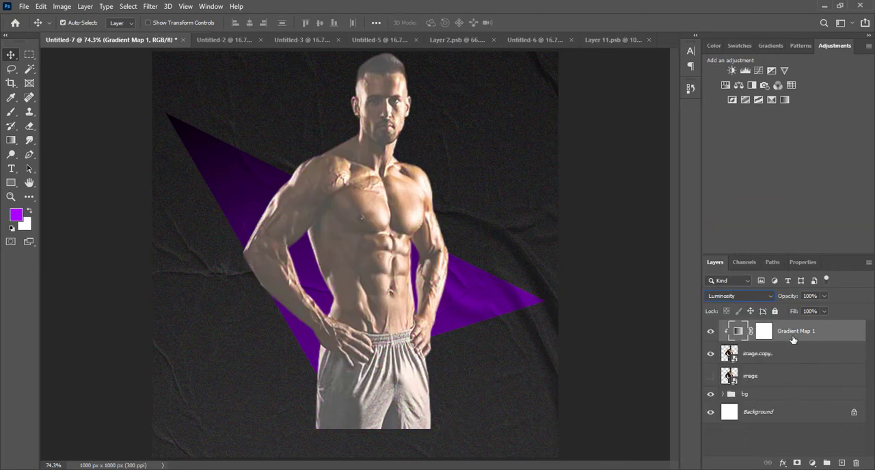
key("ctrl+j")
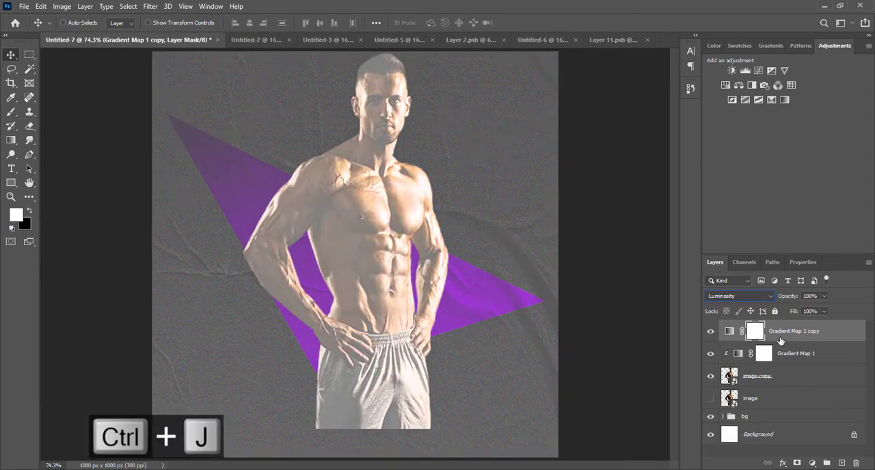
left_click(757, 343, "alt")
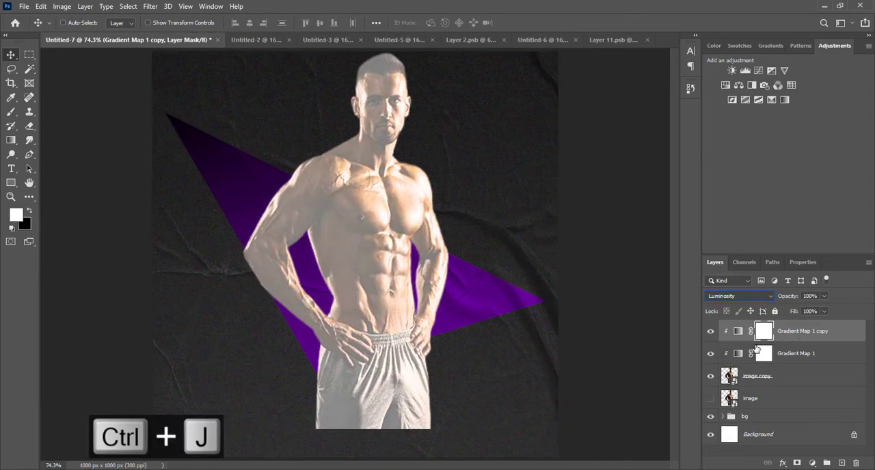
Step: Set the duplicated gradient map's blend mode to Linear Light and lower its opacity to 2%
left_click(739, 298)
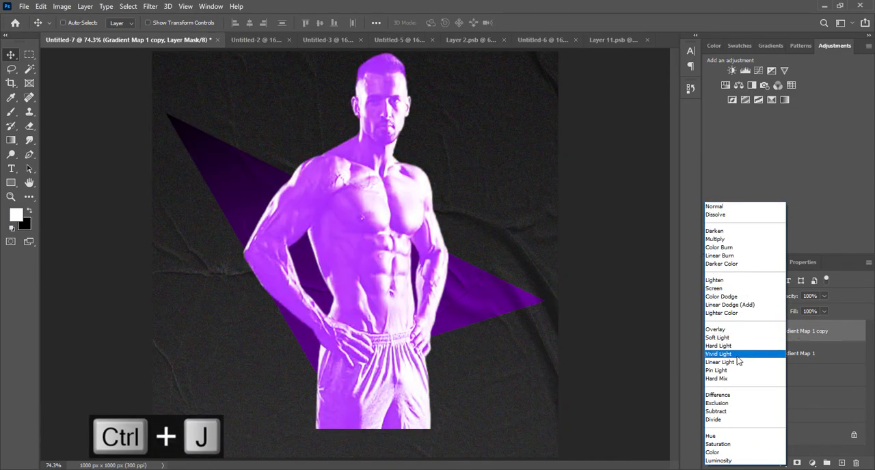
left_click(737, 361)
left_click_drag(791, 298, 728, 296)
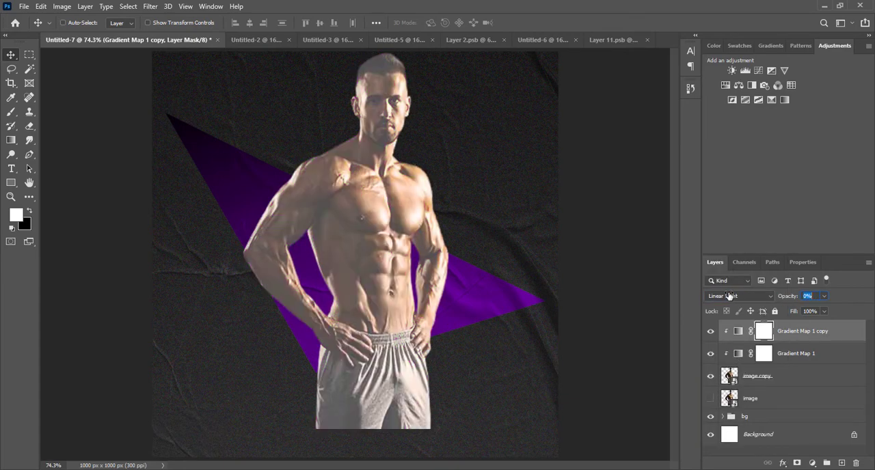
Step: Reduce the Luminosity gradient map's opacity to 44% and set the Linear Light copy's opacity to 21%
left_click(797, 357)
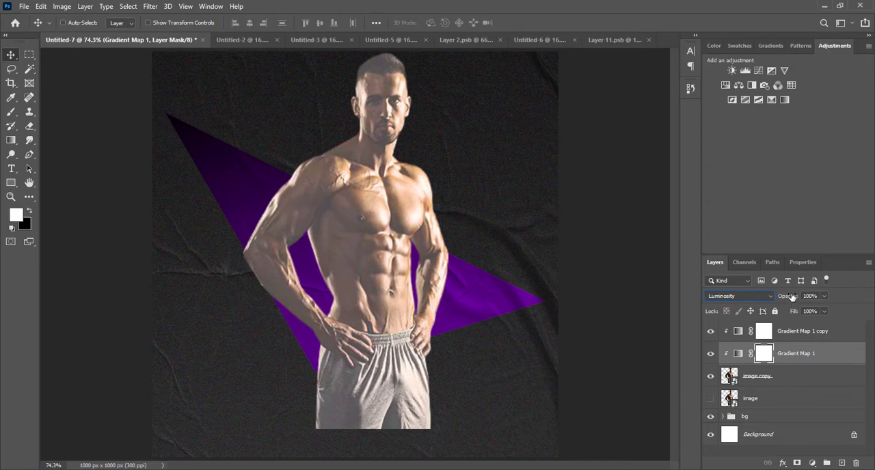
left_click_drag(792, 296, 762, 302)
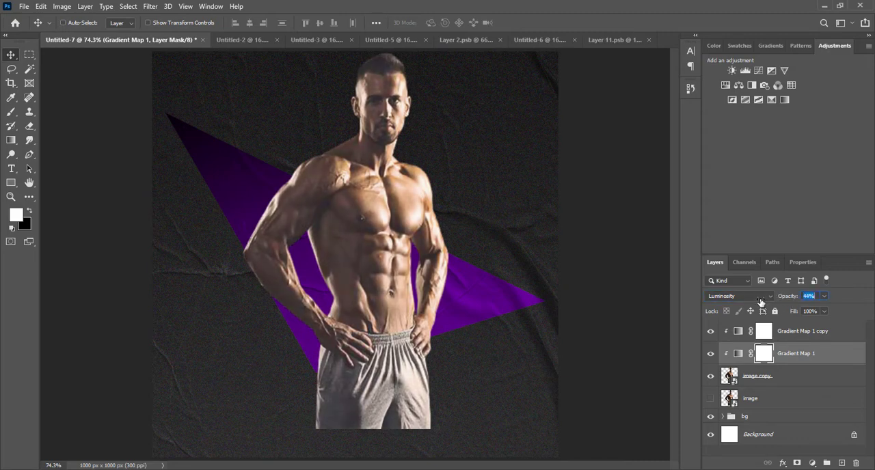
left_click(827, 332)
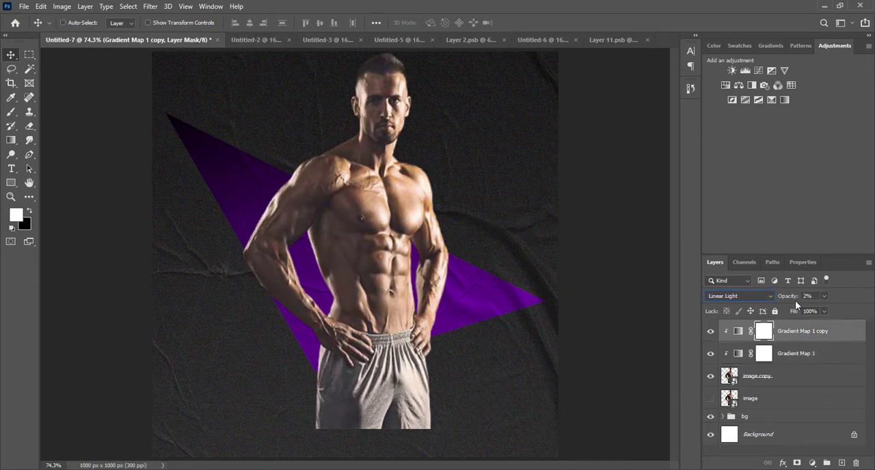
left_click_drag(788, 299, 796, 299)
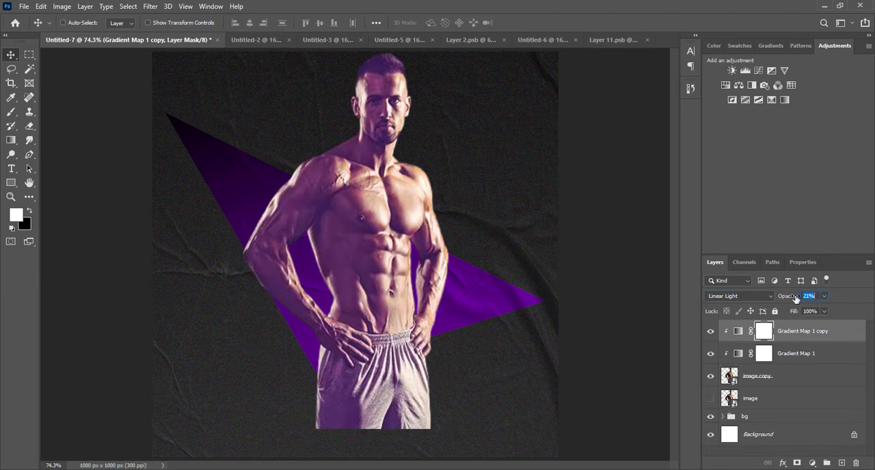
Step: Lower the Luminosity gradient map's opacity further to about 19%
left_click(841, 360)
left_click_drag(791, 297, 789, 297)
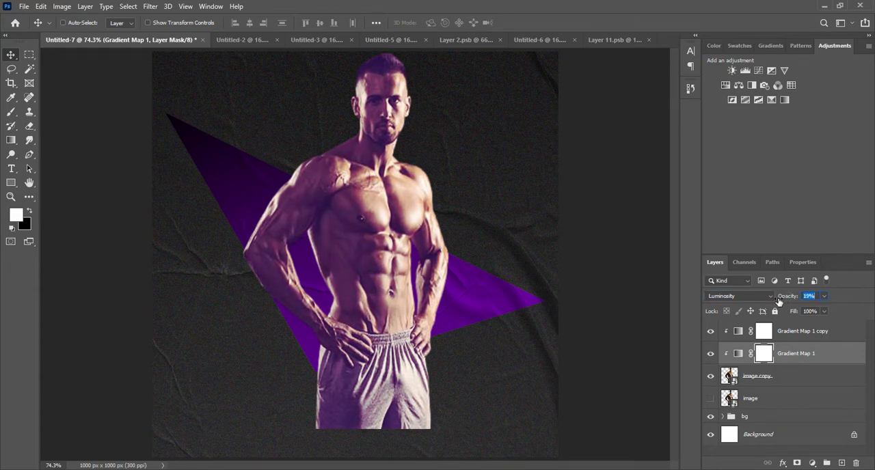
left_click_drag(781, 301, 785, 299)
left_click(846, 340)
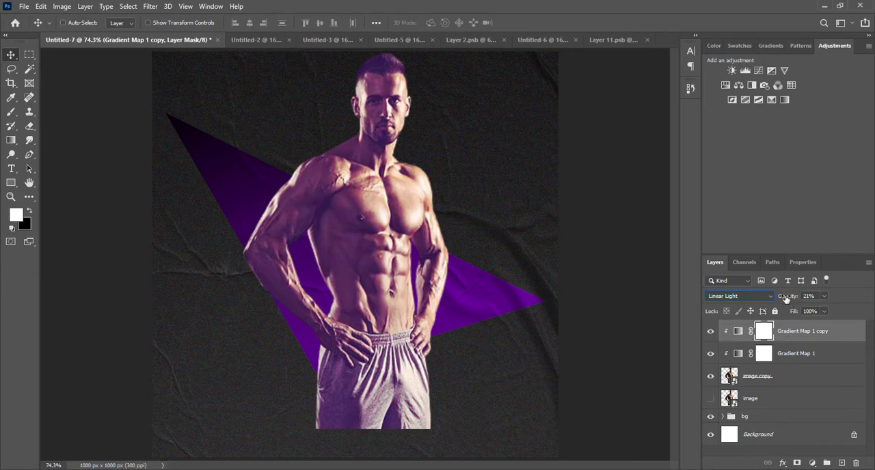
Step: Add a clipped Levels adjustment above the image copy layer with black input 5 and white input 193
left_click(789, 376)
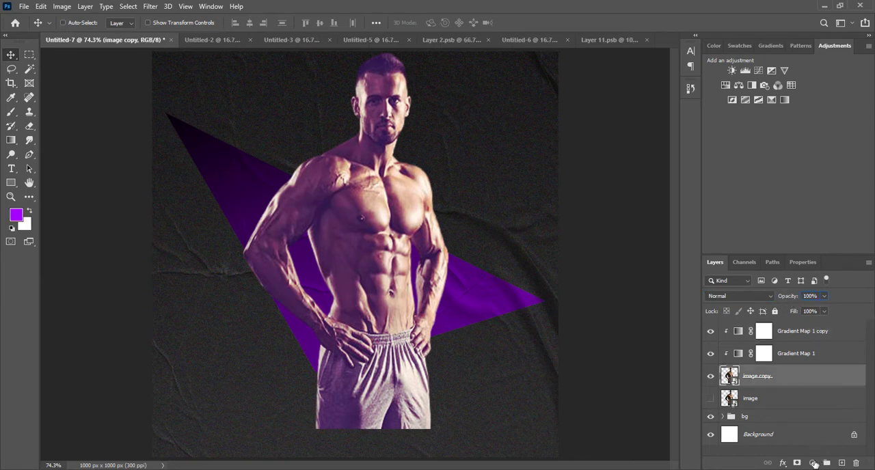
left_click(814, 464)
left_click(806, 315)
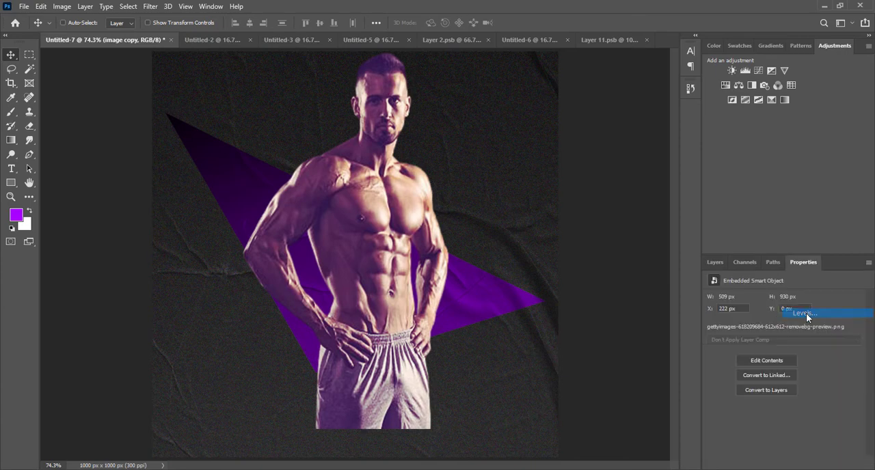
left_click_drag(724, 377, 729, 381)
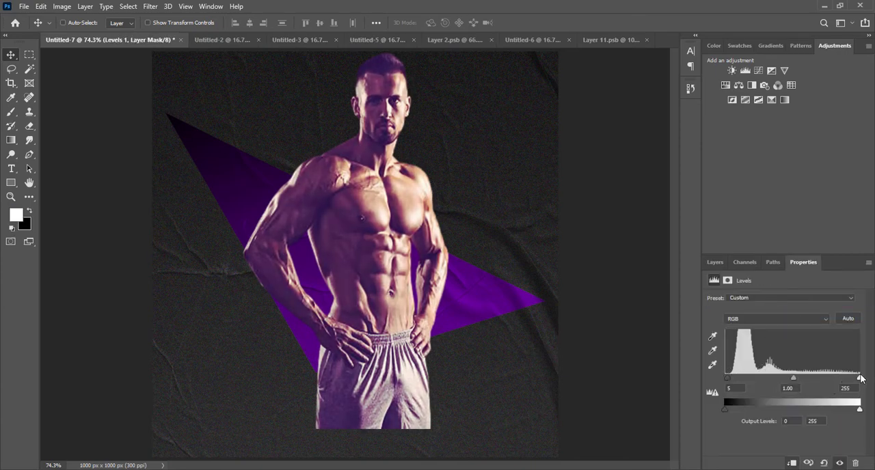
left_click_drag(854, 380, 827, 385)
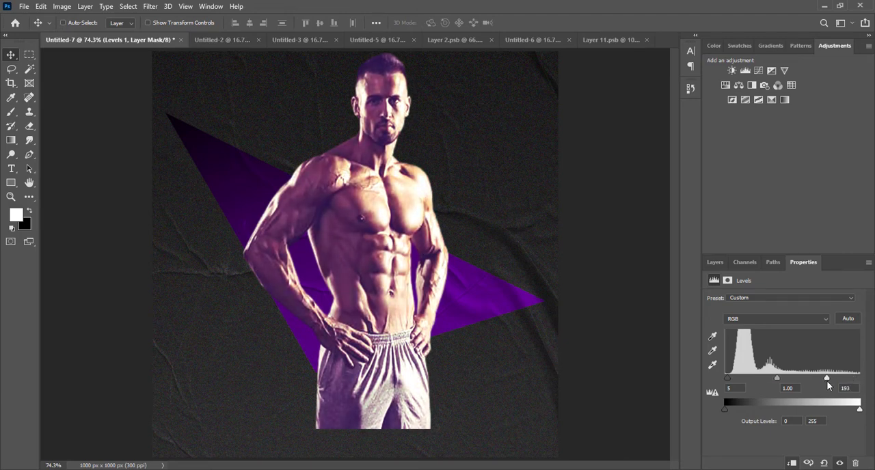
left_click(715, 263)
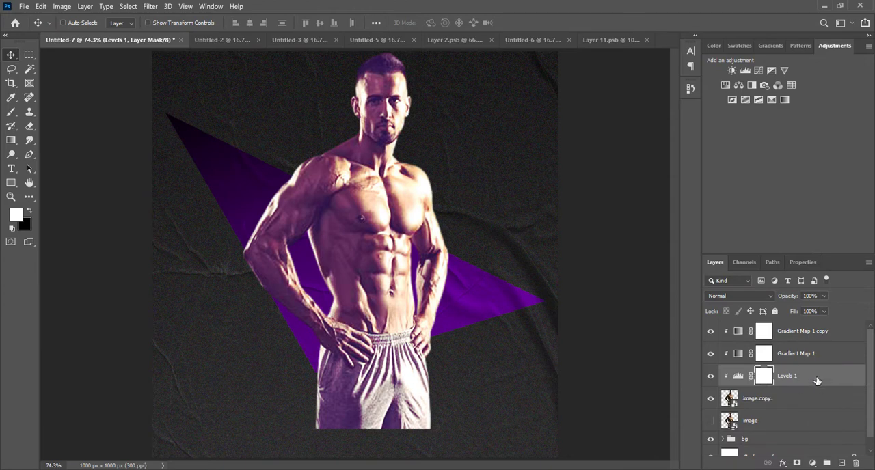
Step: Show the original image layer and enlarge it to fill the canvas behind the toned man, shifted downward
left_click(791, 336)
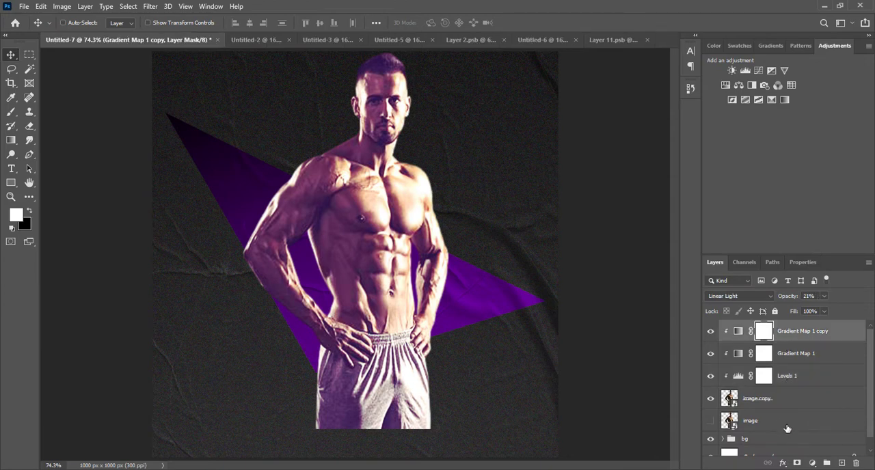
left_click(745, 420)
key("ctrl+t")
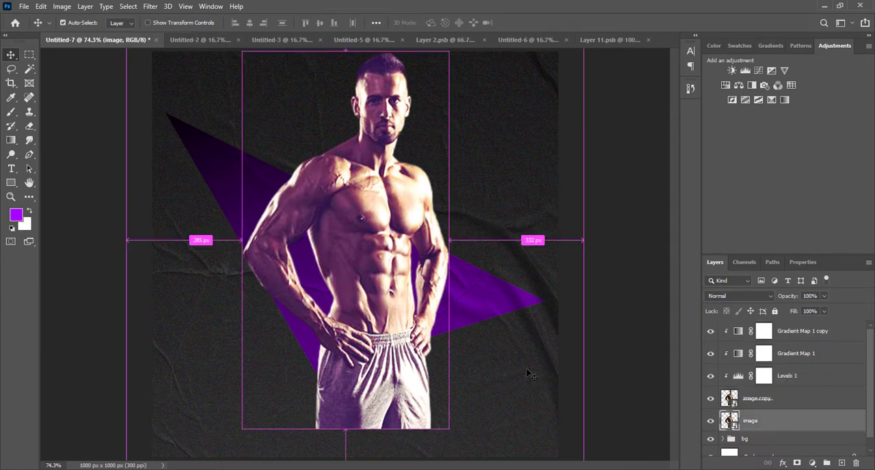
key("ctrl+minus")
key("ctrl+minus")
key("ctrl+minus")
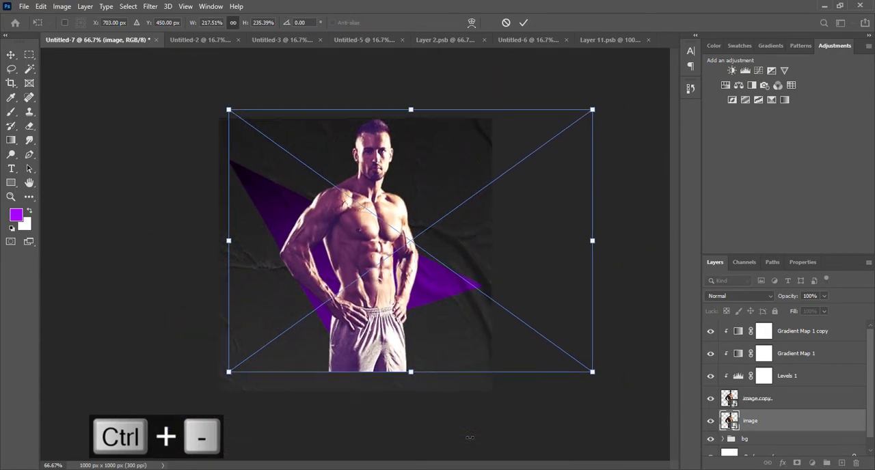
left_click_drag(529, 353, 651, 446)
left_click_drag(472, 394, 476, 431)
key("Return")
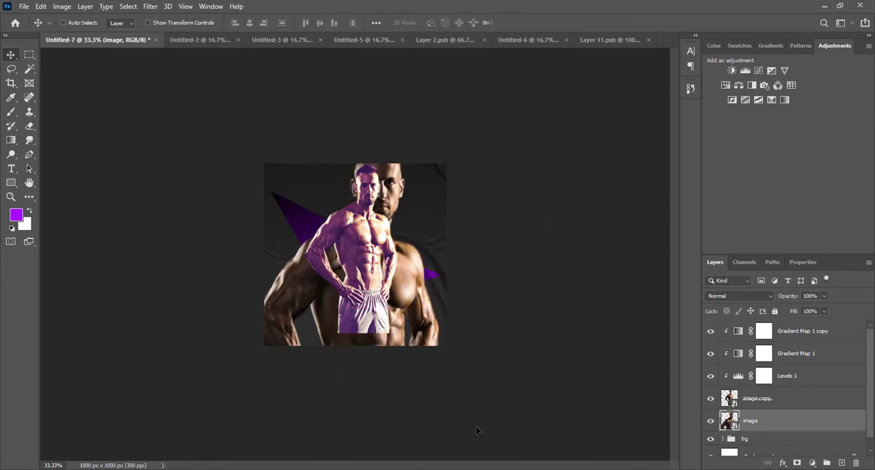
Step: Set the enlarged background man's layer opacity to 20%
left_click(810, 296)
type("20")
key("Return")
key("ctrl+0")
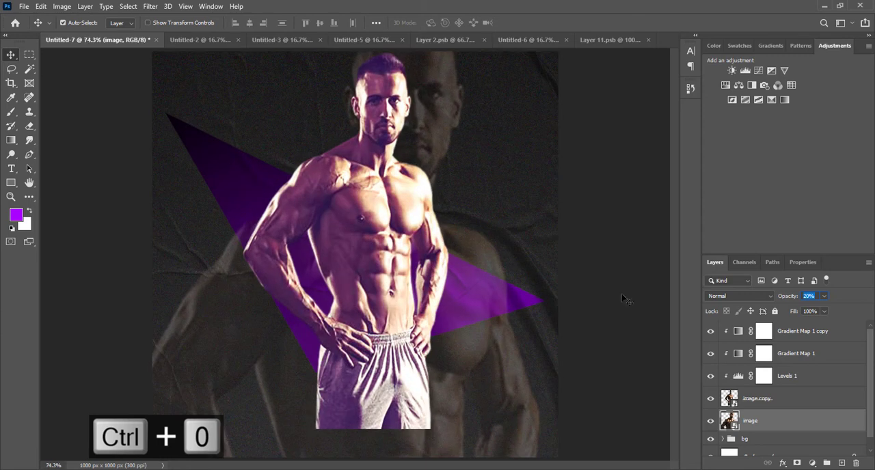
Step: Group both man layers with their adjustment layers and name the group "image"
left_click(849, 338)
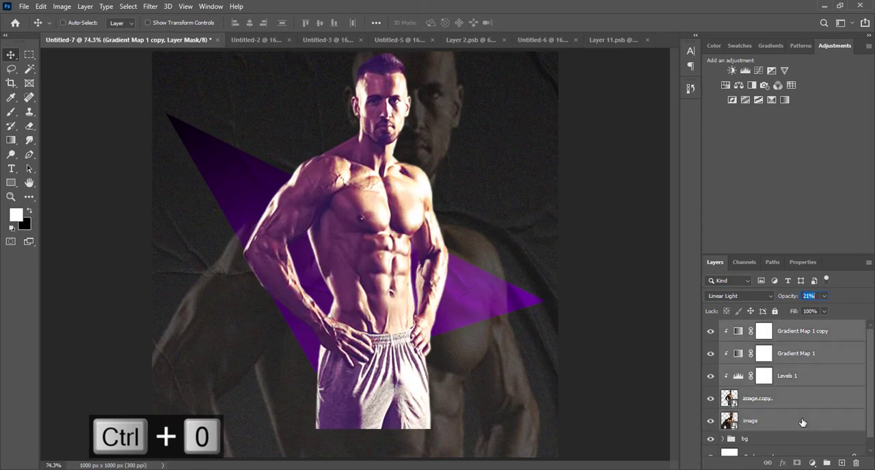
left_click(804, 420, "shift")
key("ctrl+g")
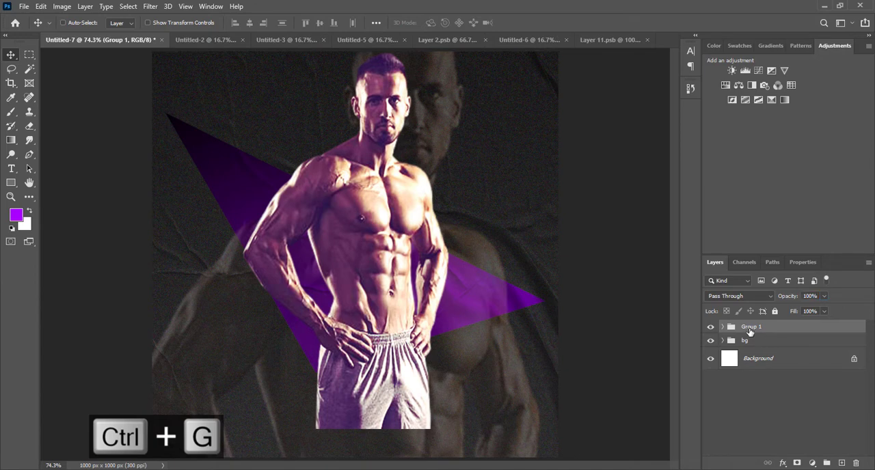
left_click(749, 328)
type("image")
left_click(758, 394)
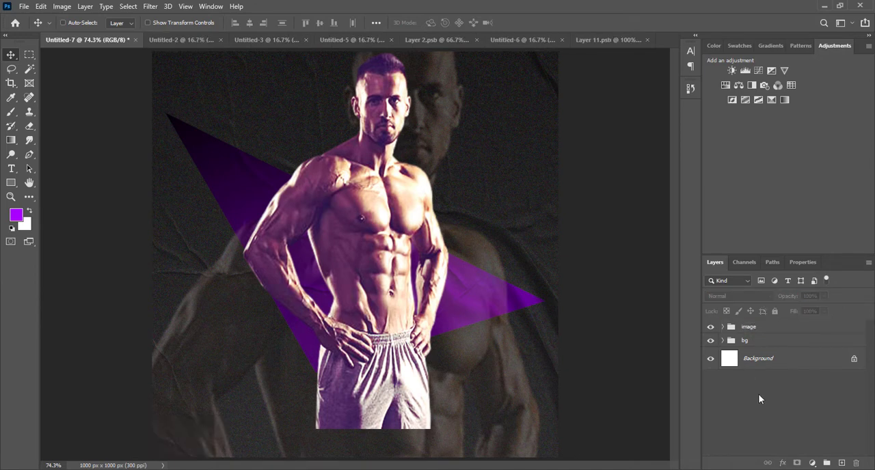
Step: Copy the coloured powder layer from the Untitled-3 document into Untitled-7 above the image group
left_click(783, 333)
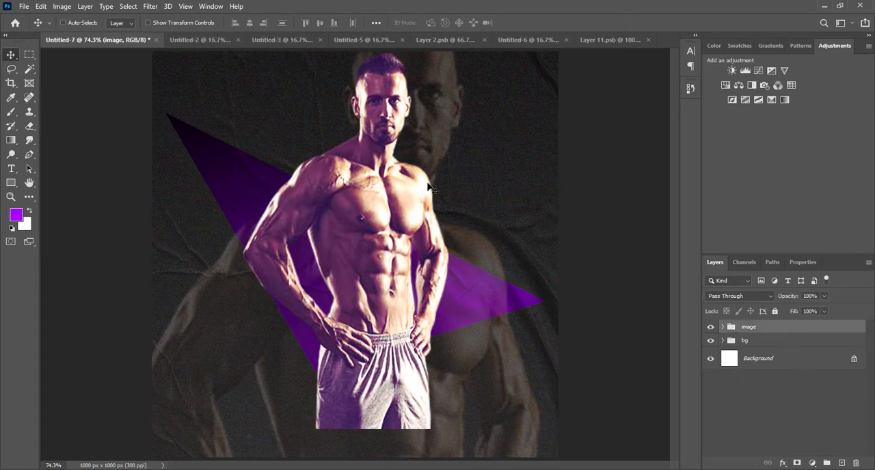
left_click(302, 41)
left_click_drag(179, 139, 247, 193)
Step: Scale the powder layer down so its pink and blue cloud covers the canvas's left side
key("ctrl+minus")
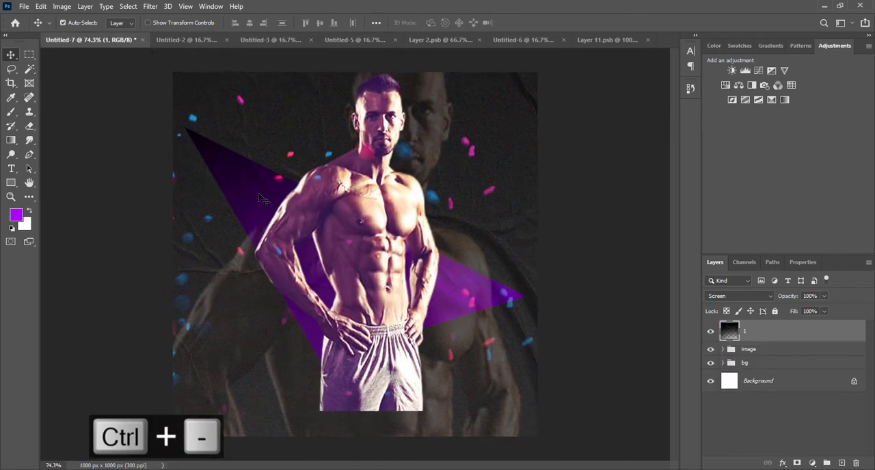
key("ctrl+minus")
key("ctrl+minus")
key("ctrl+minus")
key("ctrl+minus")
key("ctrl+minus")
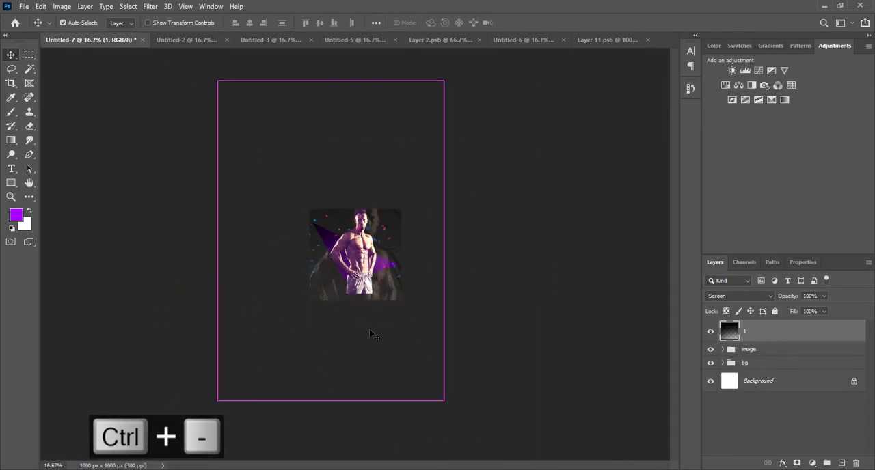
key("t")
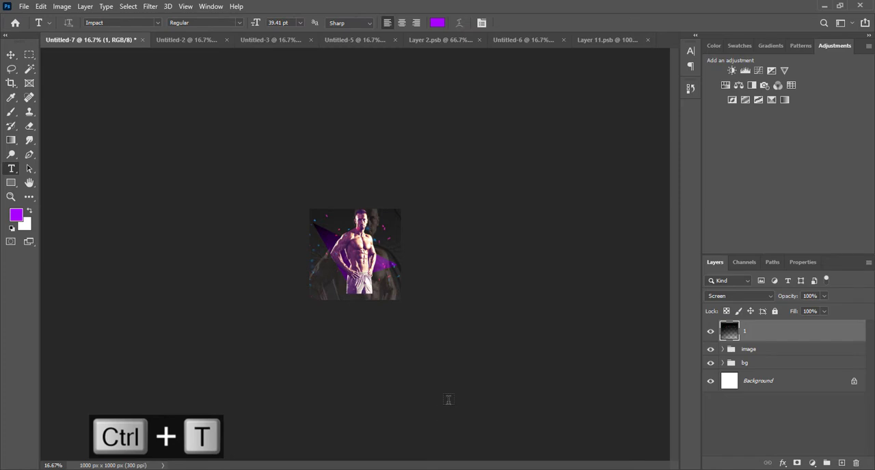
left_click(12, 57)
key("ctrl+t")
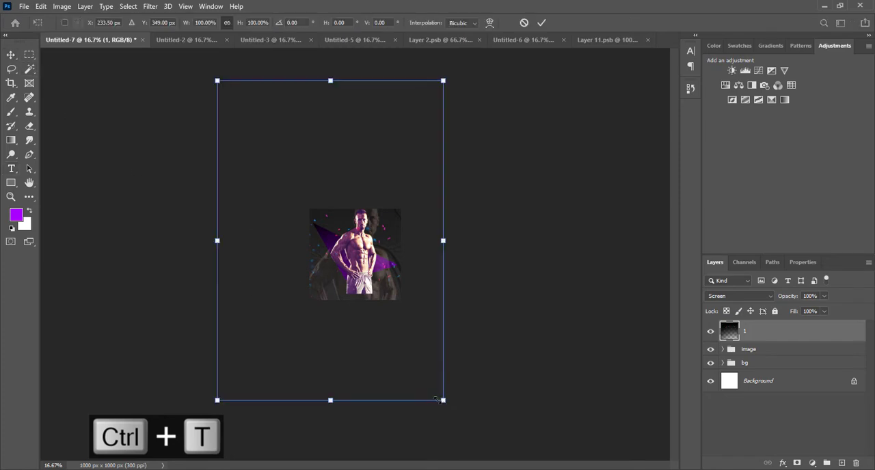
left_click_drag(436, 399, 369, 301)
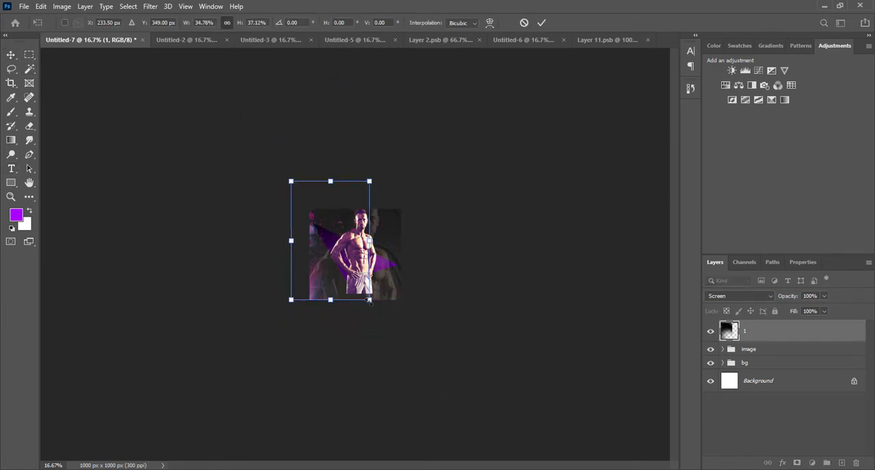
key("Return")
key("ctrl+0")
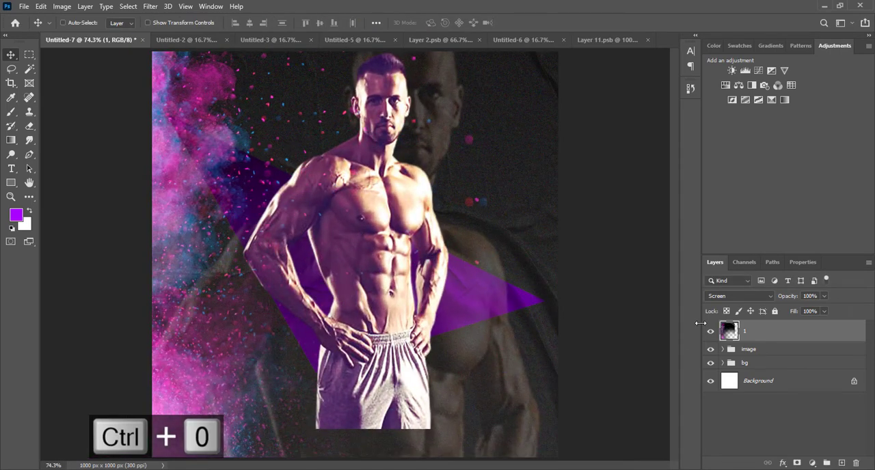
Step: Switch the powder layer to Normal blending and move it slightly down and to the right
left_click(730, 282)
left_click(766, 295)
left_click(767, 296)
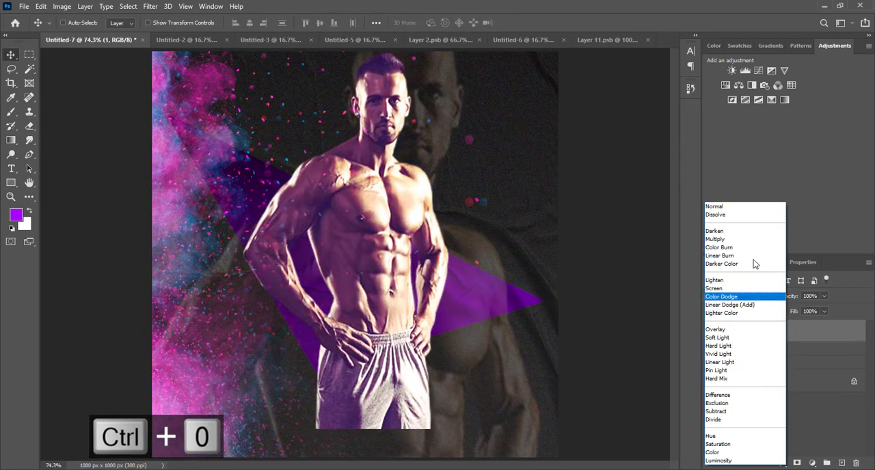
left_click(736, 209)
left_click_drag(338, 220, 357, 264)
Step: Set the powder layer's blend mode back to Screen and align its left edge with the canvas edge
left_click(717, 298)
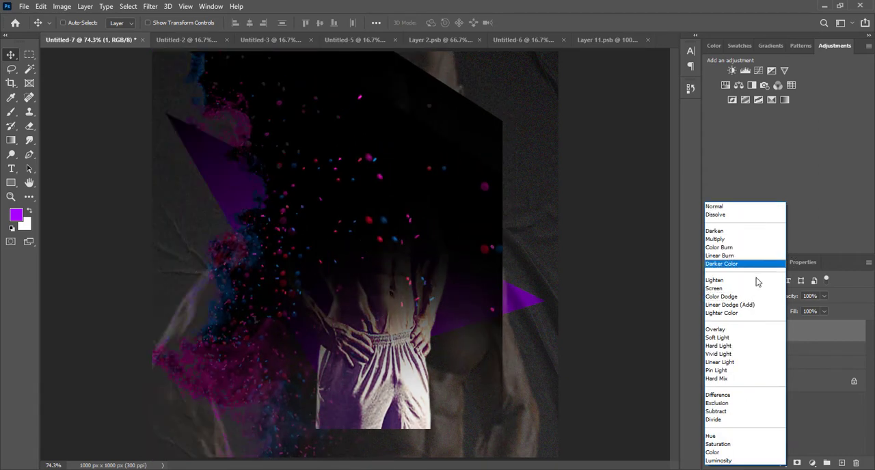
left_click(744, 280)
left_click_drag(345, 274, 336, 266)
key("ctrl+minus")
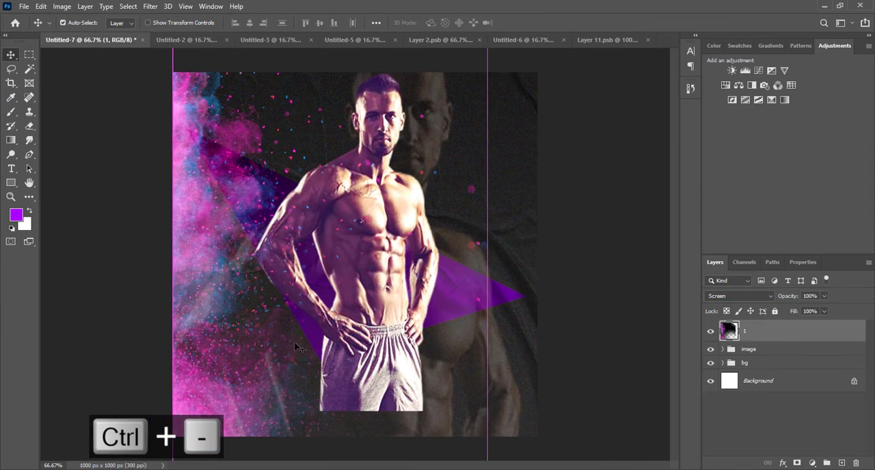
Step: Scale the powder layer down slightly with its left side flush against the canvas edge, and set its opacity to 96%
key("ctrl+t")
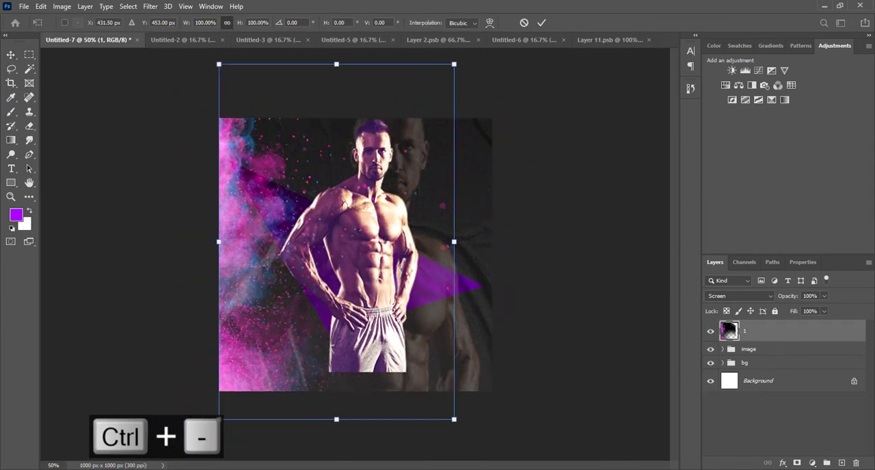
left_click_drag(337, 420, 313, 374)
key("Return")
key("ctrl+0")
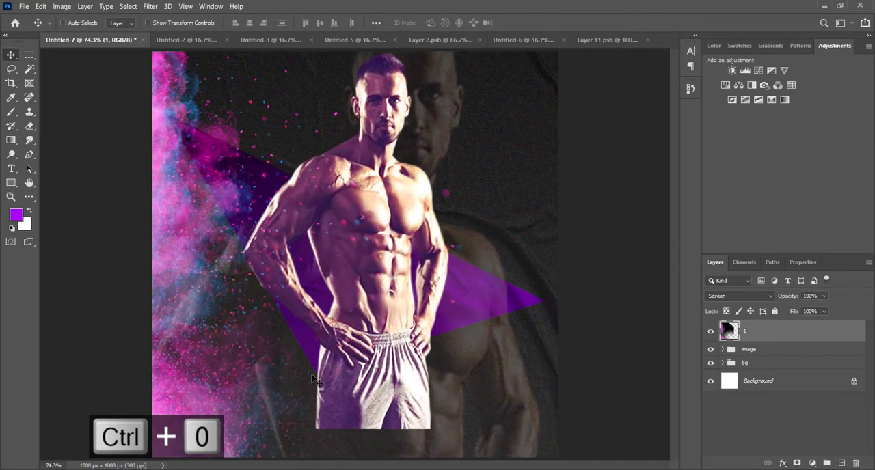
left_click_drag(786, 297, 785, 298)
left_click(823, 351)
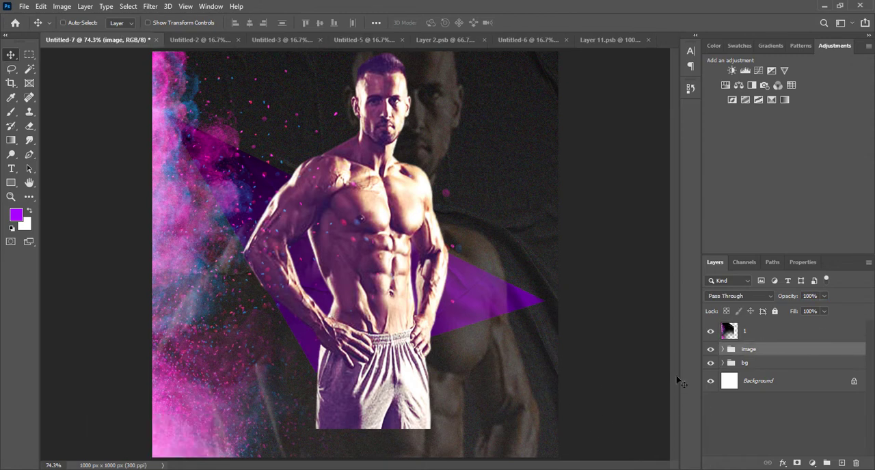
Step: Put the powder layer in its own group, name the group smoke effect and collapse it
left_click(777, 333)
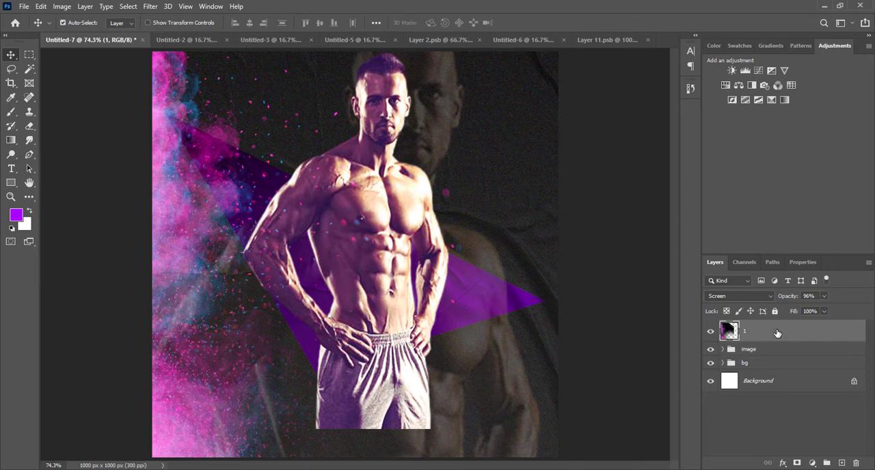
key("ctrl+g")
double_click(748, 327)
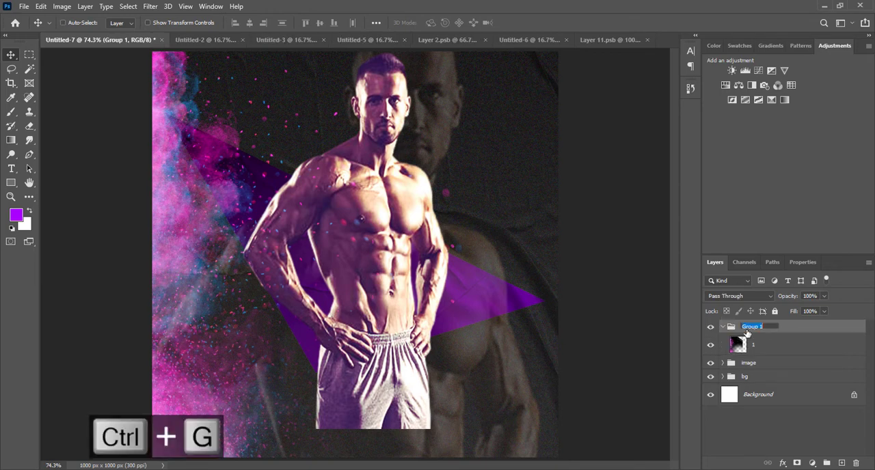
type("smoke effect")
left_click(764, 431)
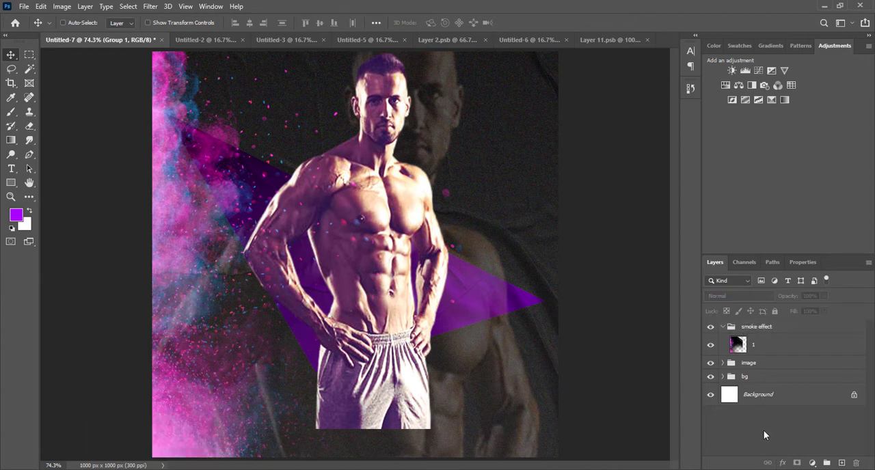
left_click(723, 328)
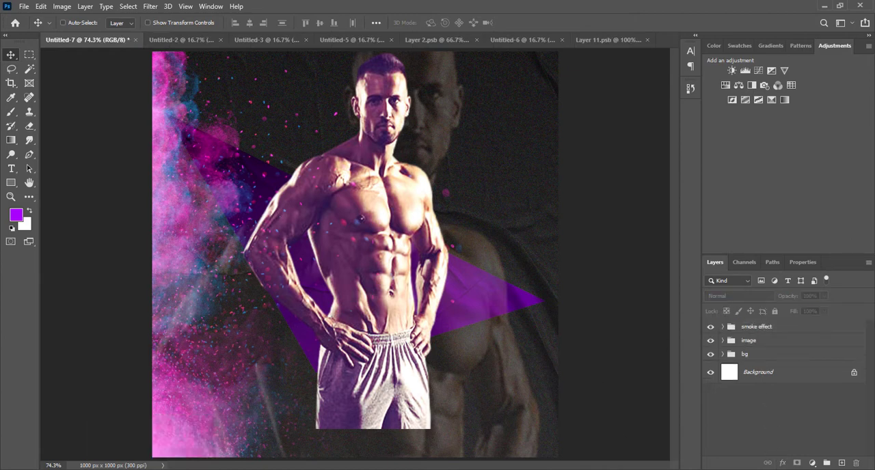
Step: Add the purple Impact text FITNESS on a new layer above the smoke effect group
left_click(813, 331)
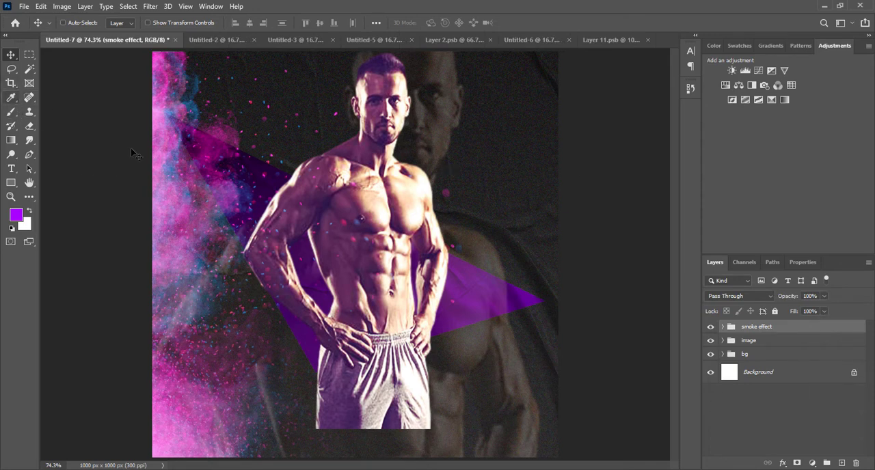
key("t")
left_click(446, 141)
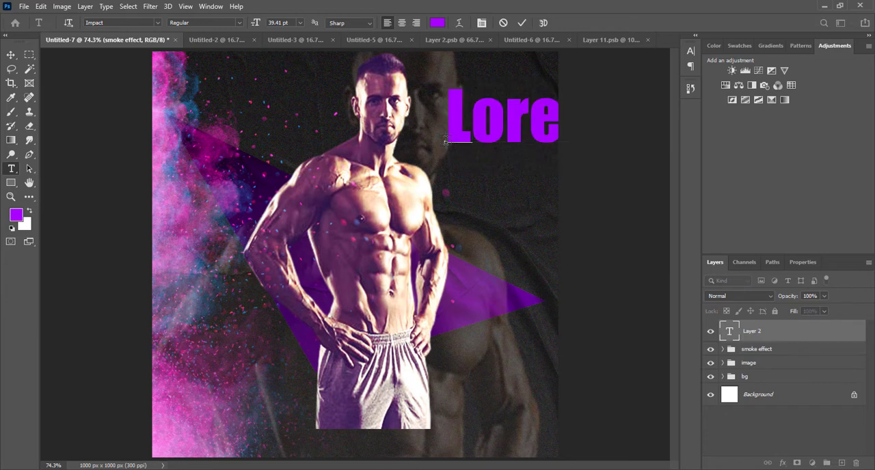
type("FITNESS")
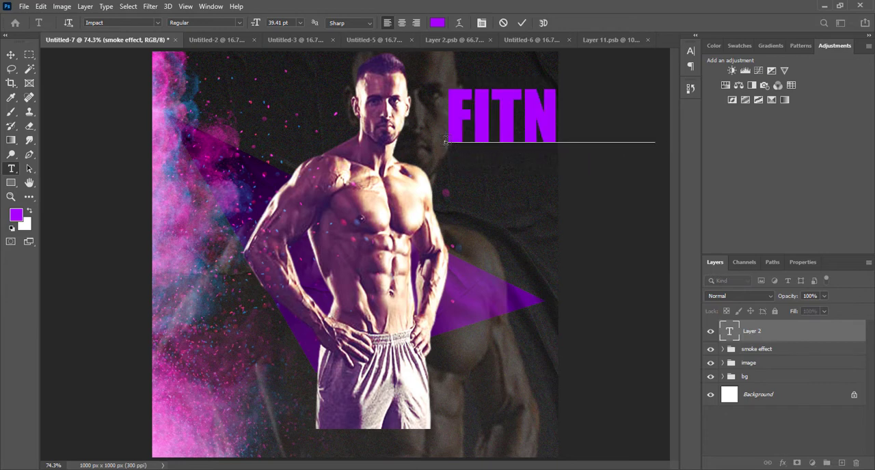
left_click(11, 54)
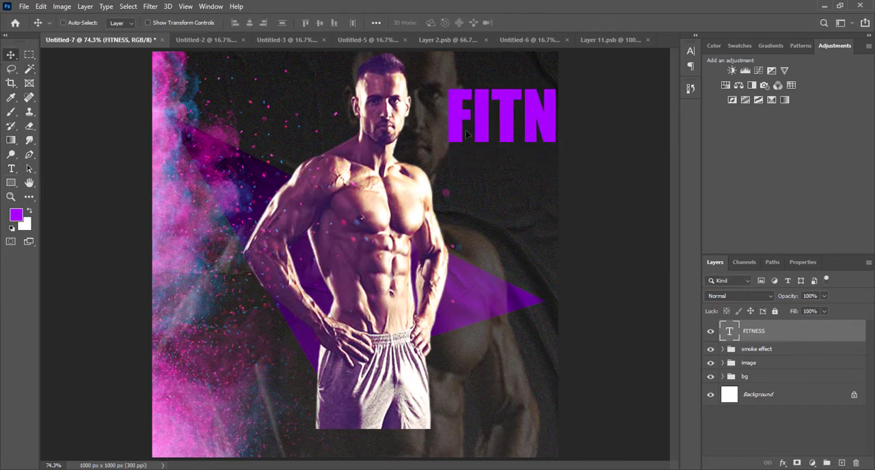
Step: Rotate the FITNESS text -90° and enlarge it to about 160% so it runs vertically over the powder beside the man
left_click_drag(509, 157, 243, 267)
key("ctrl+t")
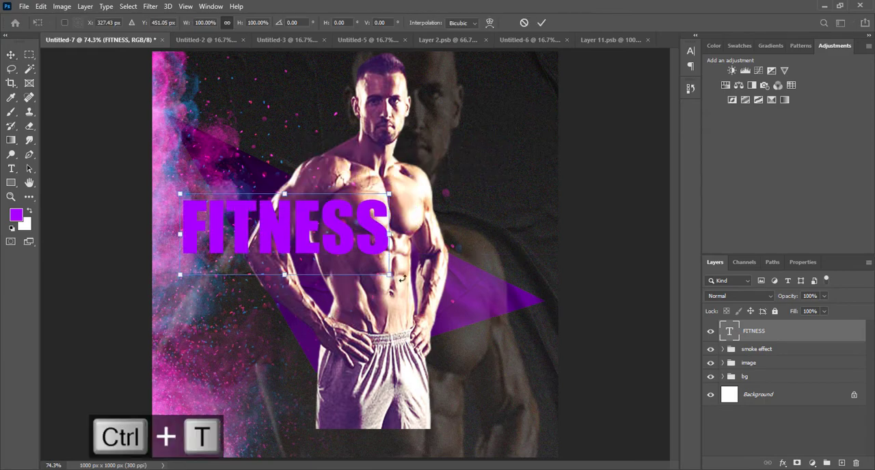
left_click_drag(436, 220, 365, 86)
left_click_drag(283, 292, 166, 238)
left_click_drag(242, 296, 287, 429)
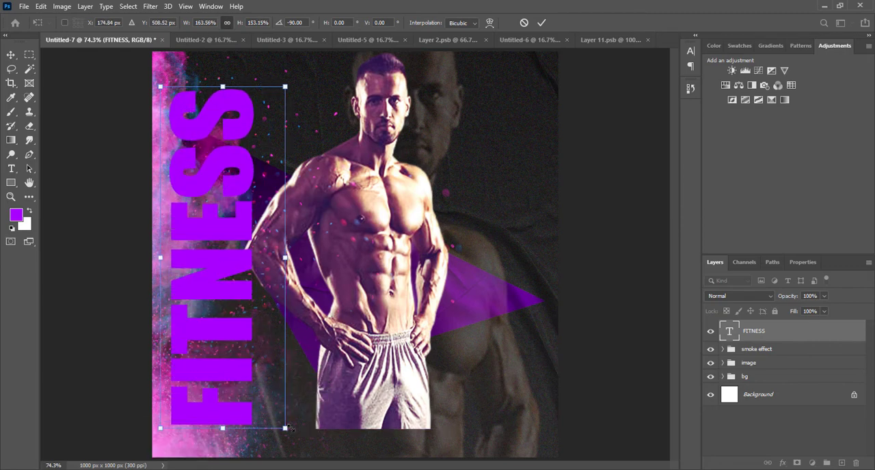
key("Return")
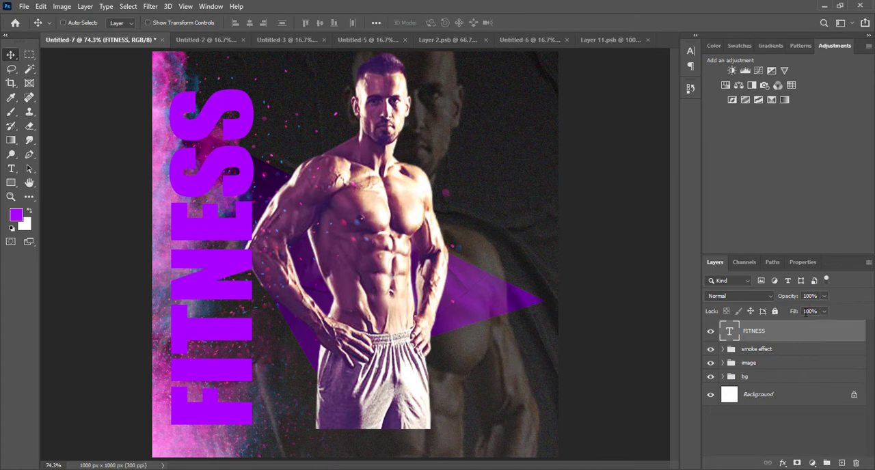
Step: Set the FITNESS text layer's fill to 0% and add a Stroke layer effect to it
left_click_drag(795, 315, 689, 320)
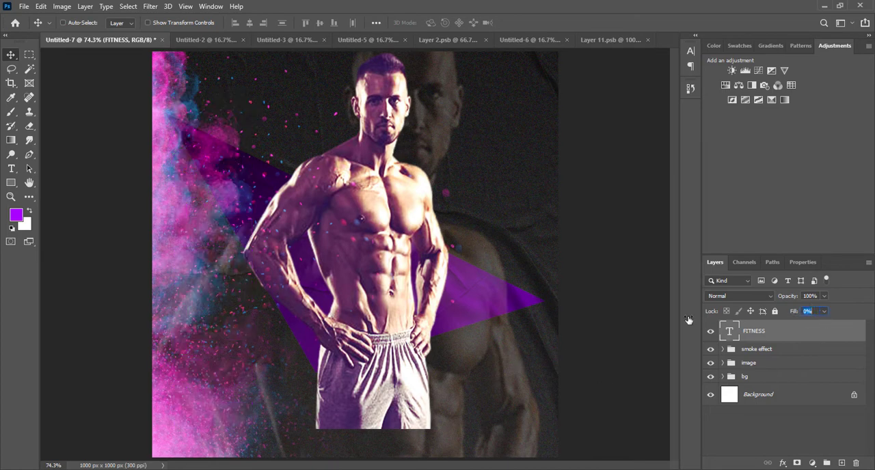
double_click(835, 332)
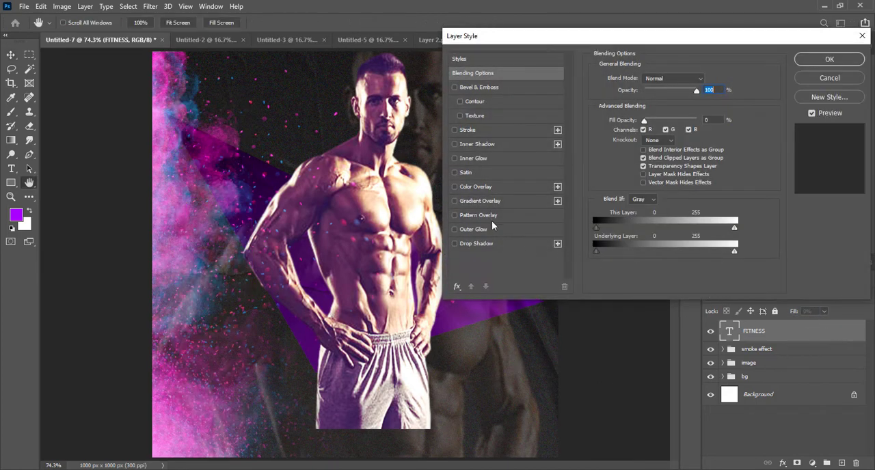
left_click(457, 131)
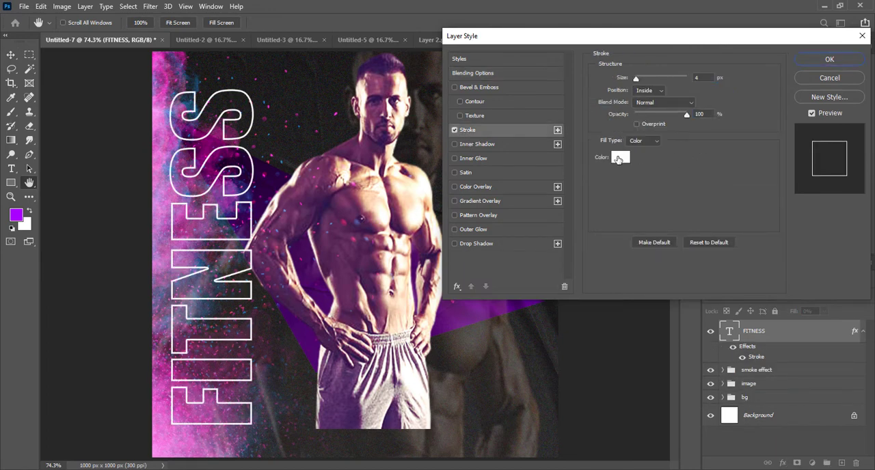
Step: Try purple a800ff as the stroke colour of the FITNESS text and restore white
left_click(620, 158)
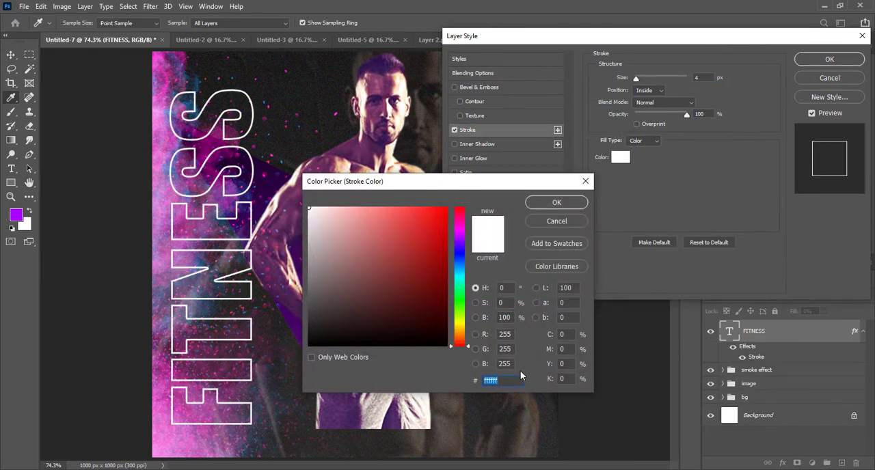
type("a800ff")
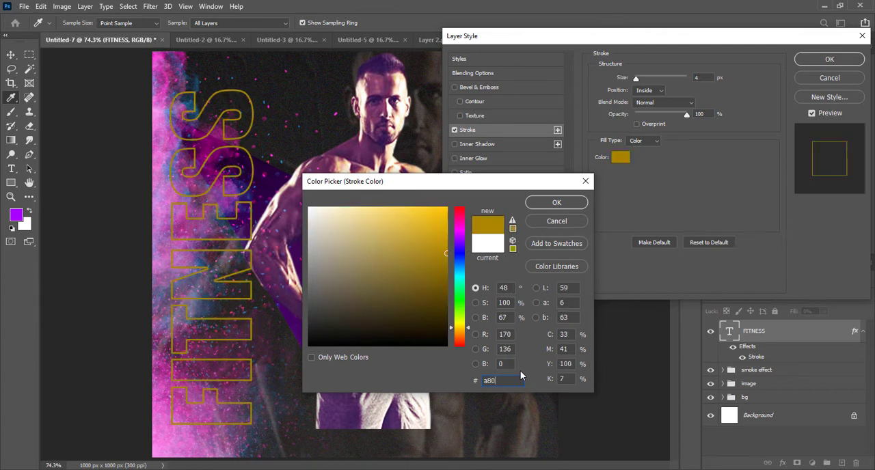
left_click(494, 249)
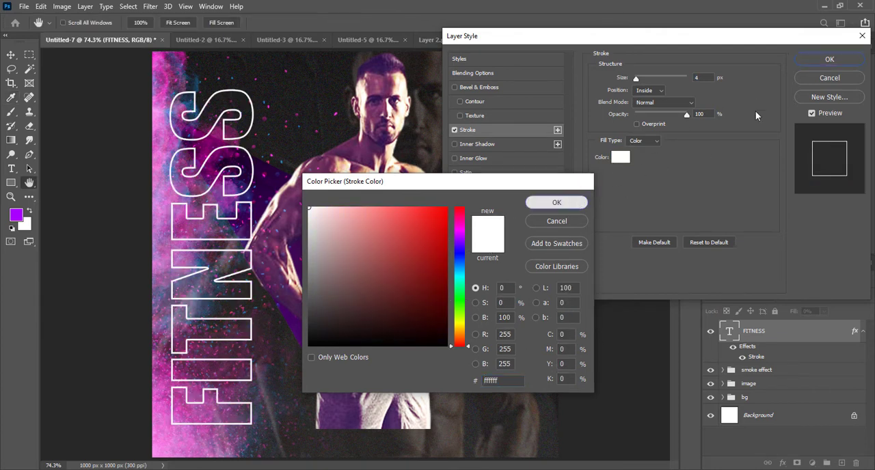
key("Return")
Step: Set the stroke size of the FITNESS text to 5 px and apply the layer style
left_click(699, 79)
key("Up")
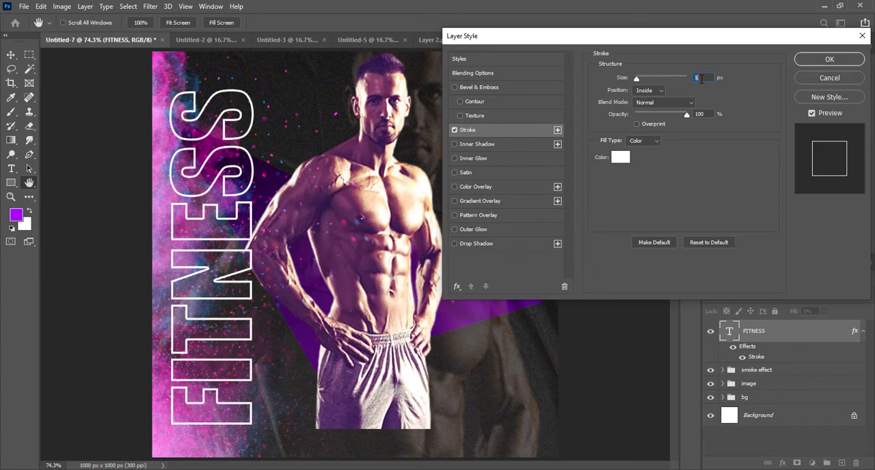
left_click(829, 60)
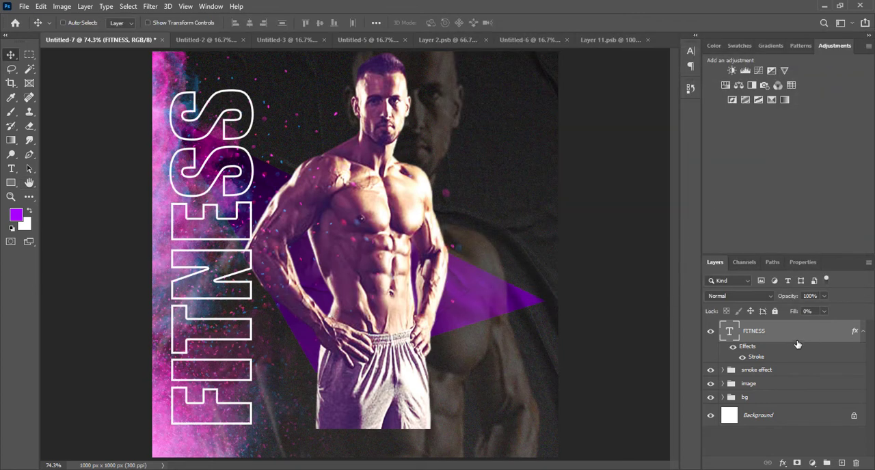
Step: Reorder the FITNESS text layer so it sits below the image group and above the bg group
left_click_drag(796, 339, 791, 398)
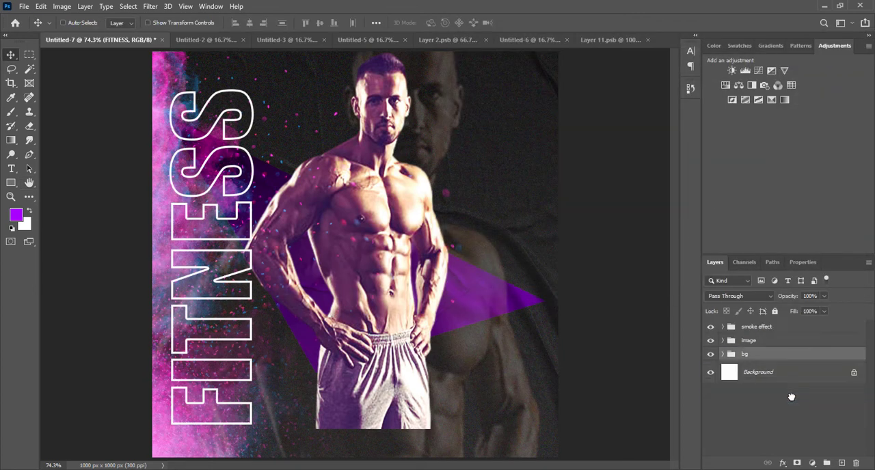
key("ctrl+z")
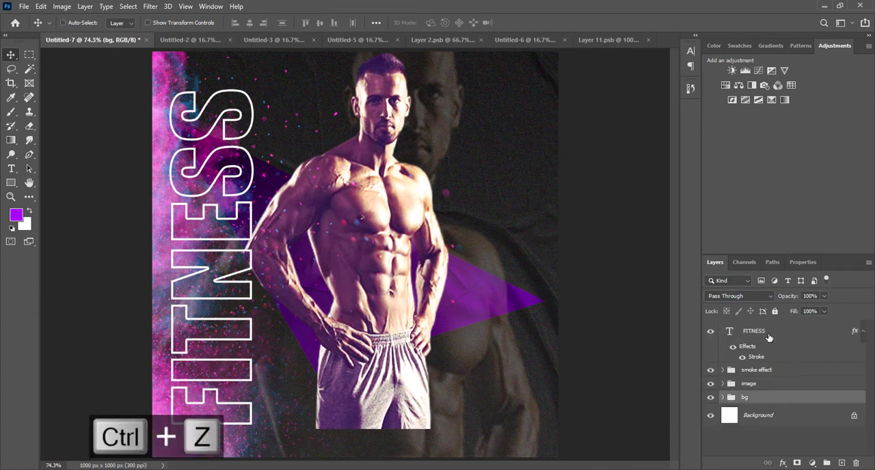
mouse_move(755, 352)
left_mouse_down()
mouse_move(750, 400)
mouse_move(748, 376)
left_mouse_up()
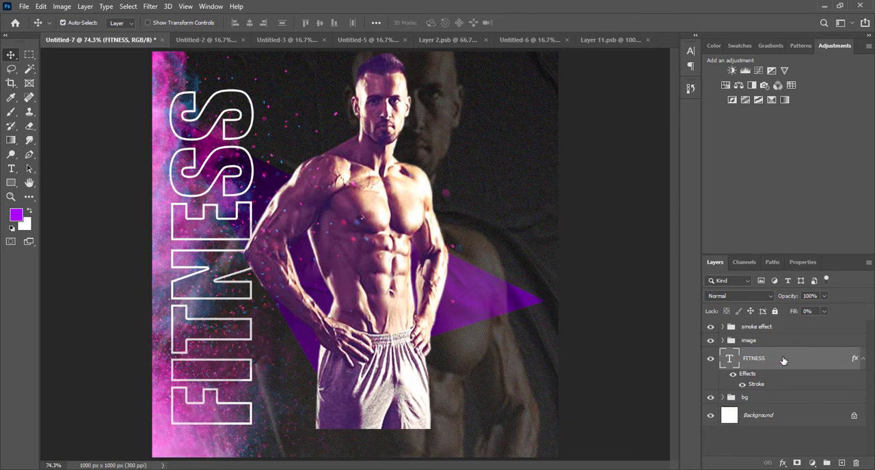
Step: Put the FITNESS text layer in its own collapsed group and name the group fitness text
key("ctrl+g")
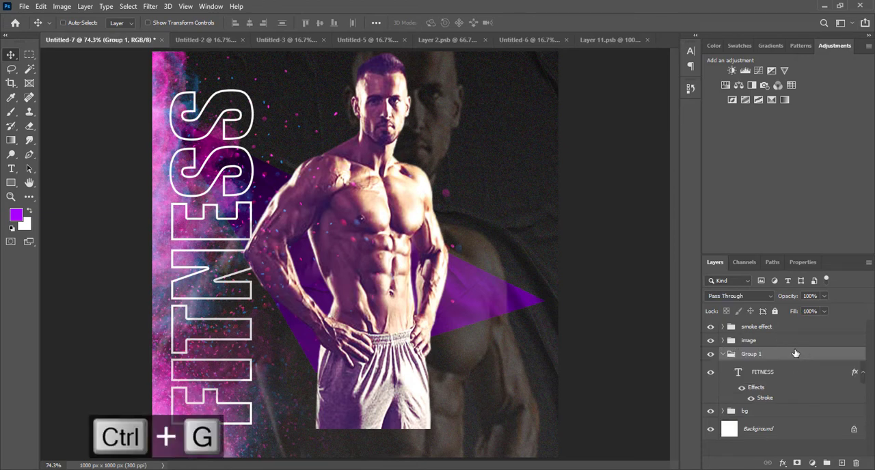
left_click(722, 354)
double_click(749, 354)
type("f")
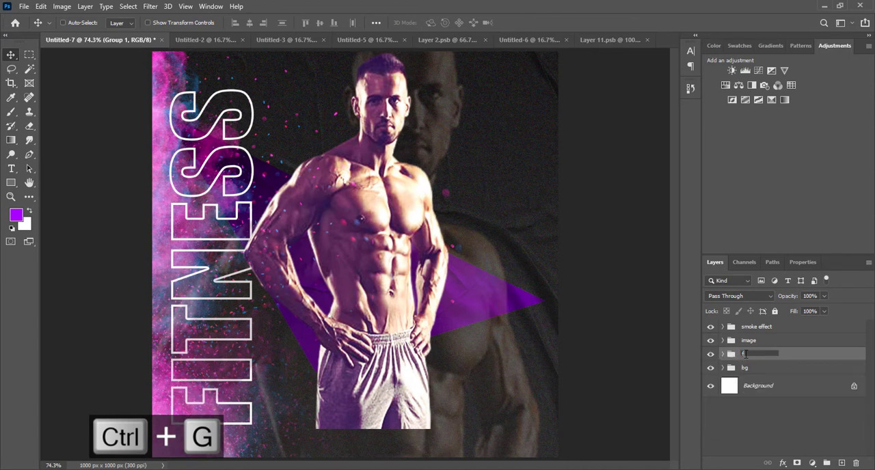
type("itness")
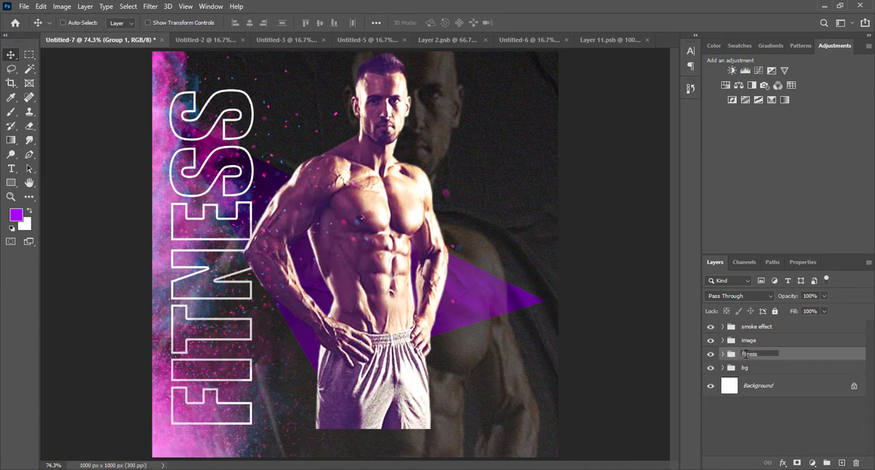
type(" text")
left_click(822, 430)
Step: Examine the layers inside the image group, collapse it again and select the bg group
left_click(790, 332)
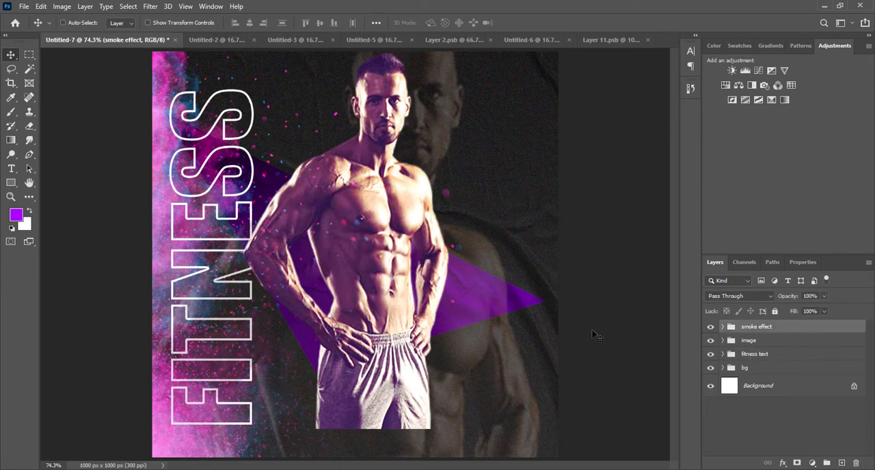
right_click(460, 319)
left_click(420, 317)
left_click(724, 342)
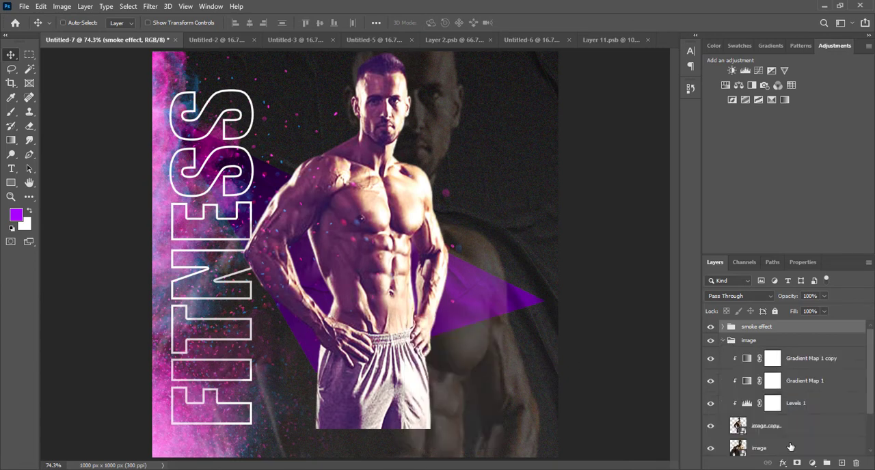
scroll(790, 447, "down", 3)
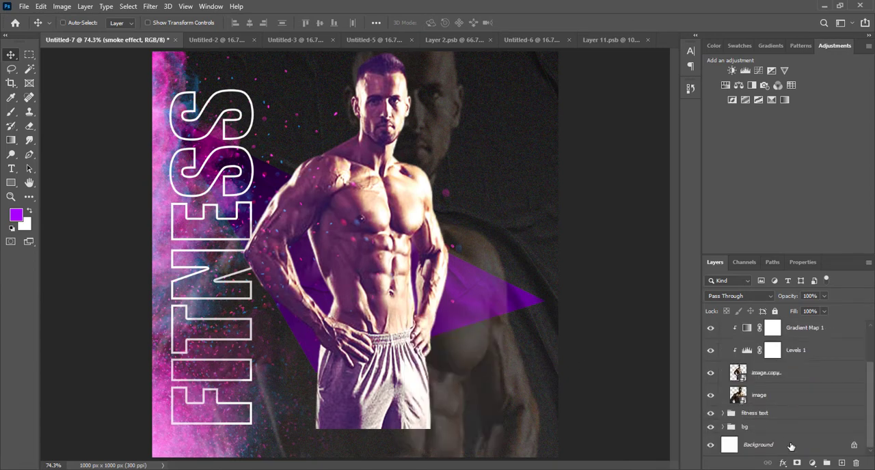
left_click(786, 376)
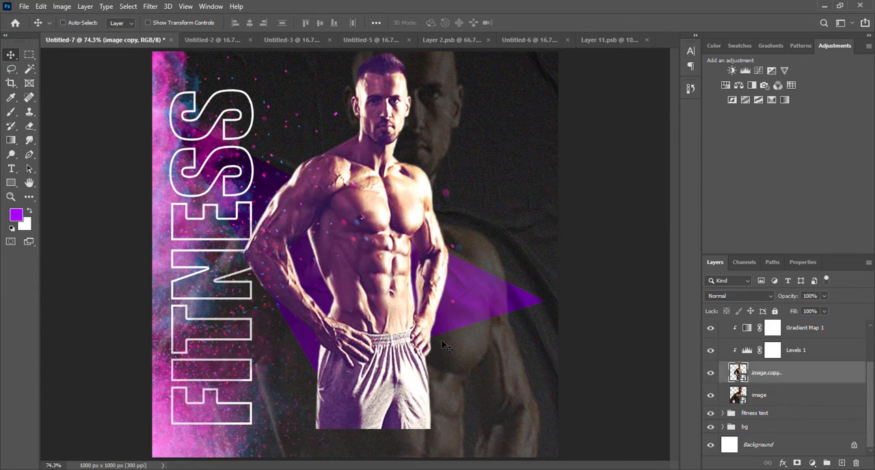
scroll(729, 335, "up", 2)
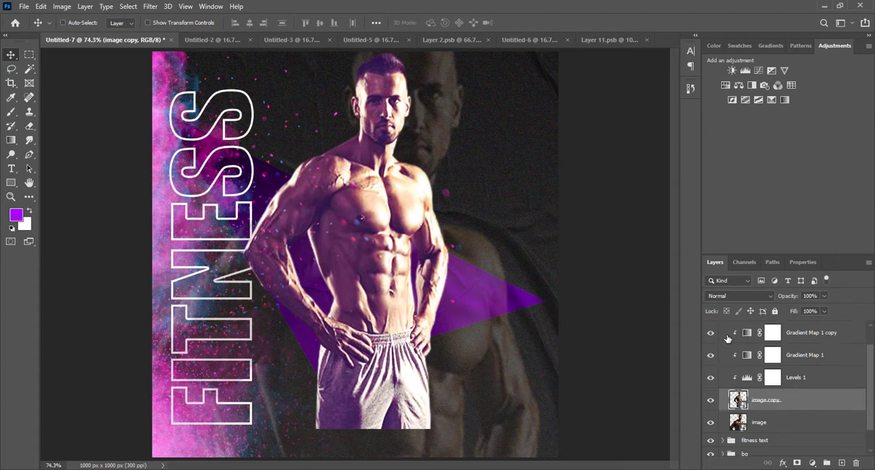
left_click(726, 343)
left_click(723, 341)
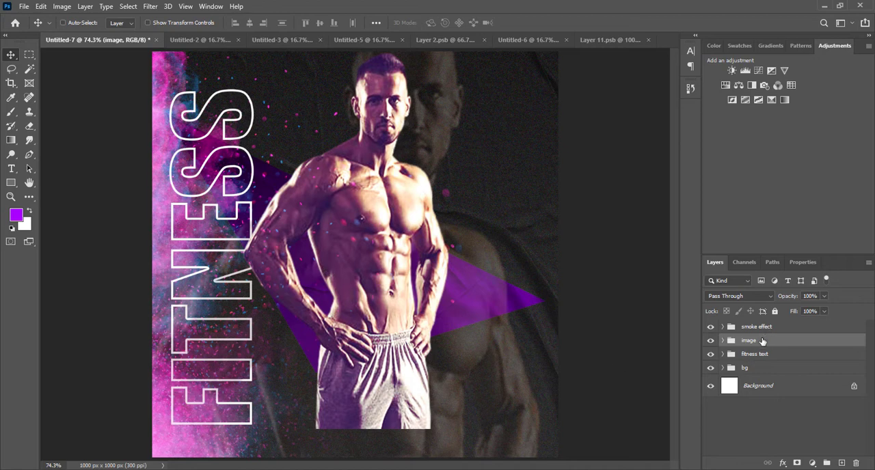
left_click(785, 367)
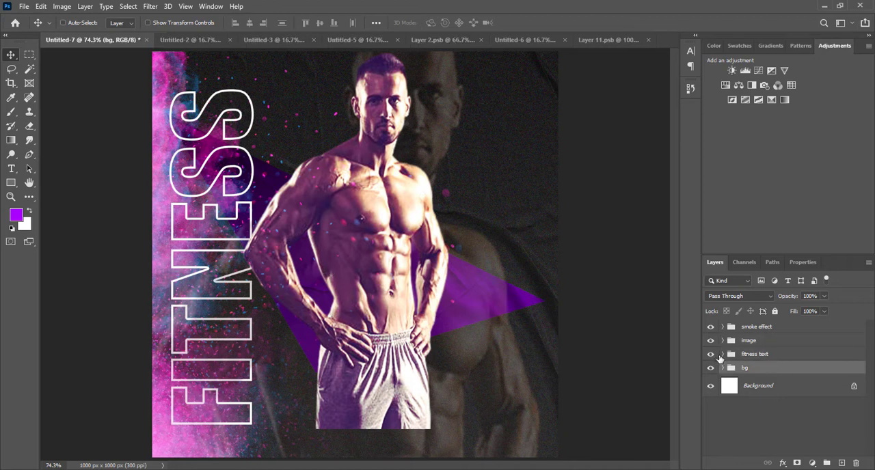
Step: Duplicate the Gradient Map 1 adjustment directly above the faded man layer in the image group and clip the duplicate to that layer
left_click(748, 341)
left_click(723, 341)
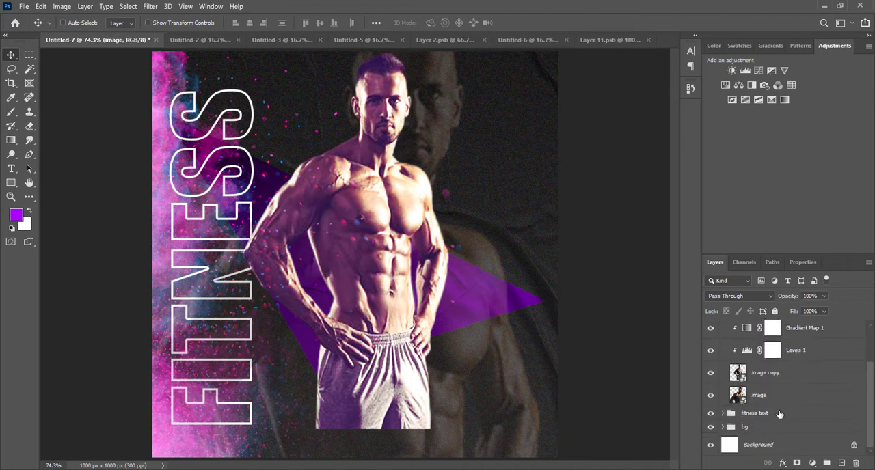
left_click(780, 397)
left_click_drag(796, 335, 790, 386)
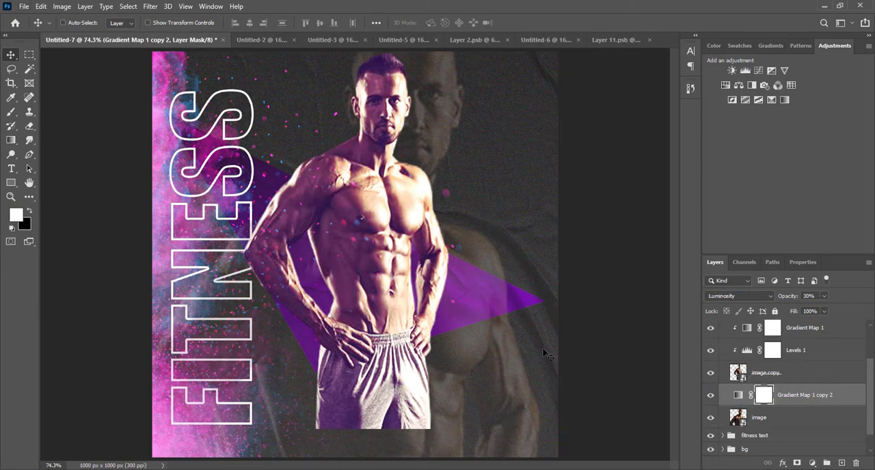
left_click(763, 405, "alt")
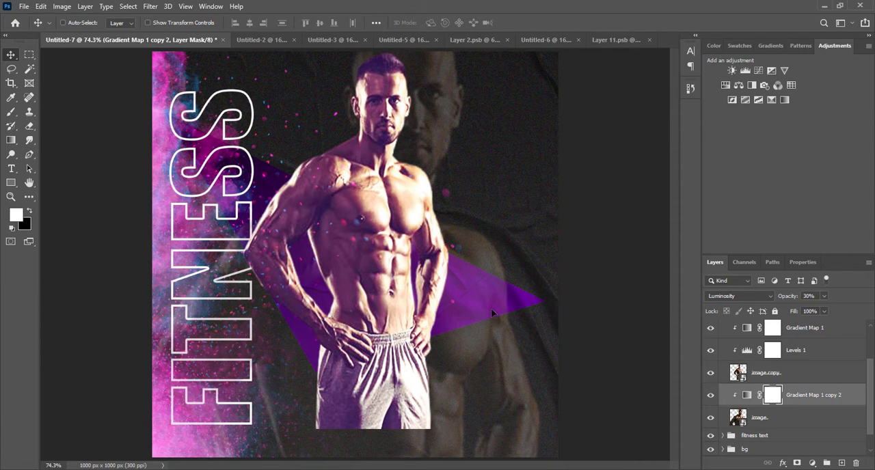
Step: Move the faded enlarged man about 71 px right and 32 px up behind the main figure
left_click(770, 424)
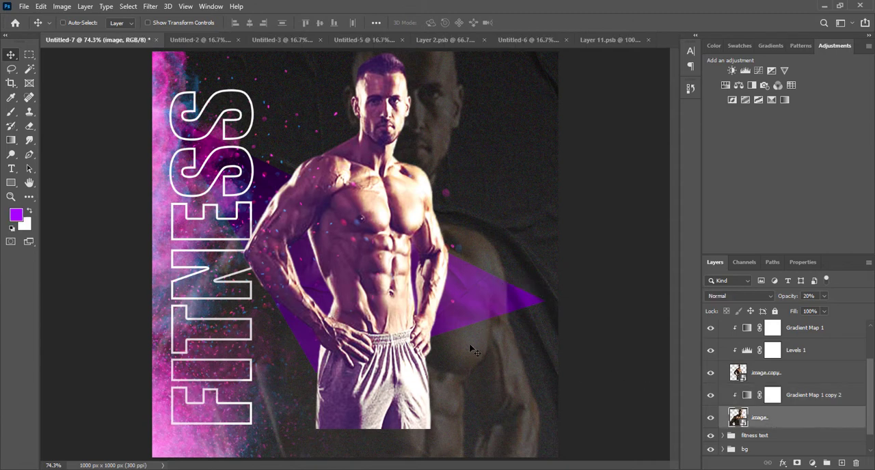
left_click_drag(447, 362, 477, 335)
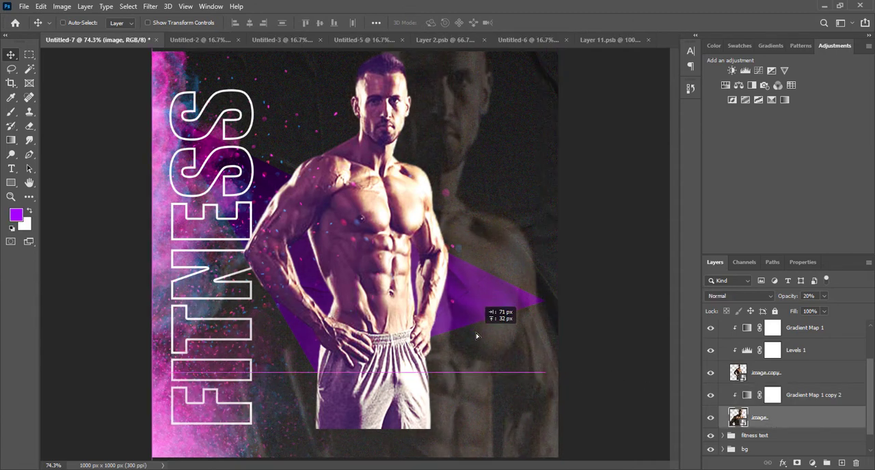
Step: Try moving the Gradient Map 1 copy adjustment above Gradient Map 1 copy 2 and clipping it to the faded man layer
scroll(805, 329, "up", 1)
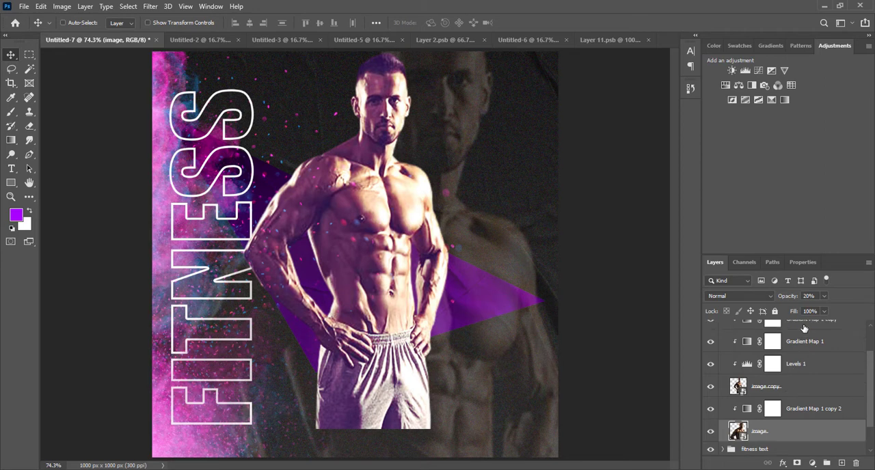
left_click_drag(803, 329, 791, 405)
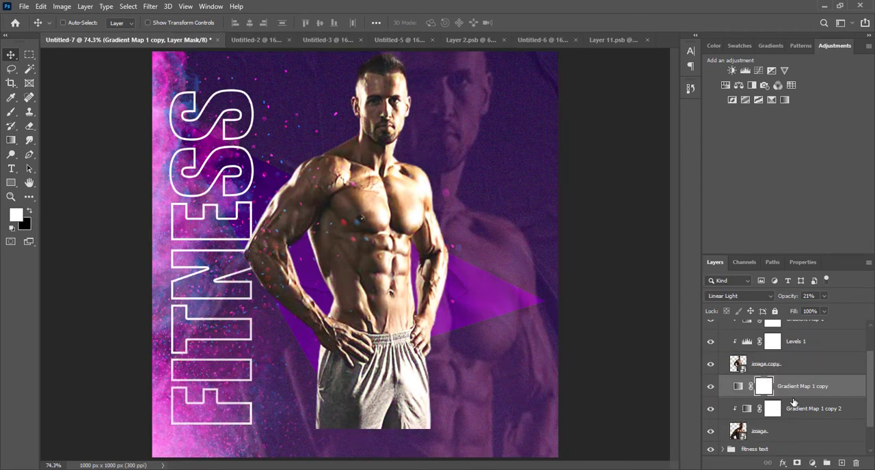
left_click(792, 406)
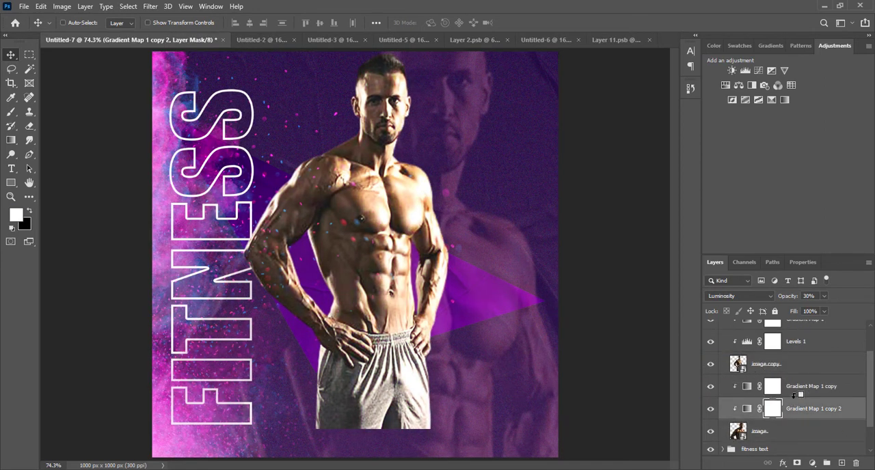
left_click(795, 397, "alt")
left_click(796, 383)
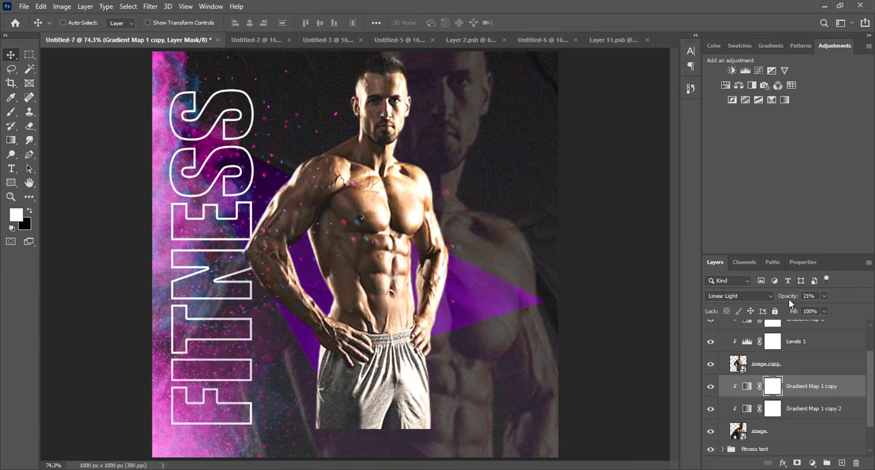
Step: Raise the moved Gradient Map 1 copy's opacity to 53% and check the main figure's adjustment layers
left_click(809, 296)
left_click_drag(806, 295, 805, 296)
scroll(852, 400, "up", 2)
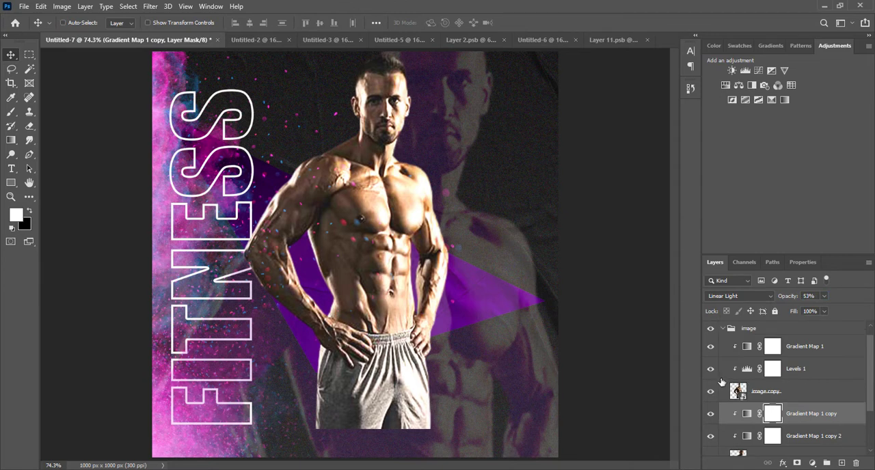
left_click(793, 369)
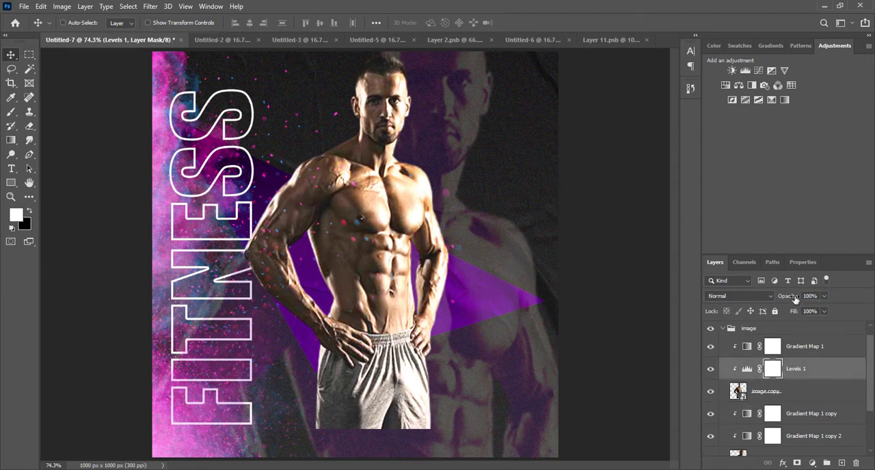
left_click(780, 347)
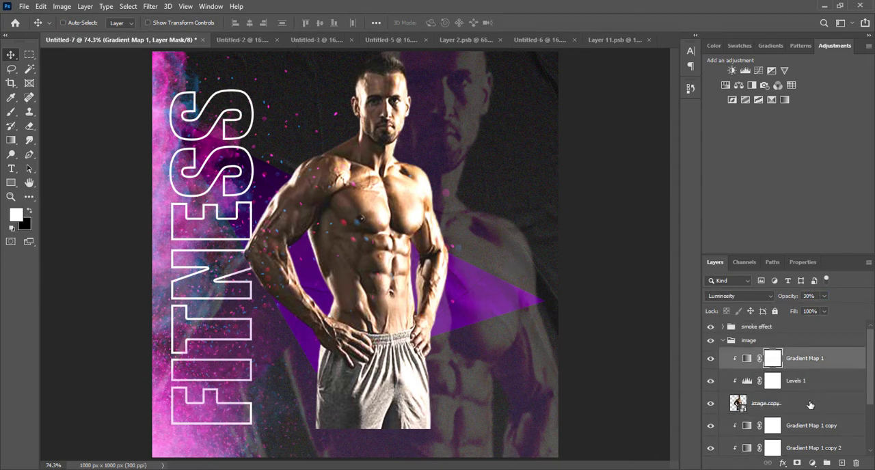
left_click(804, 427)
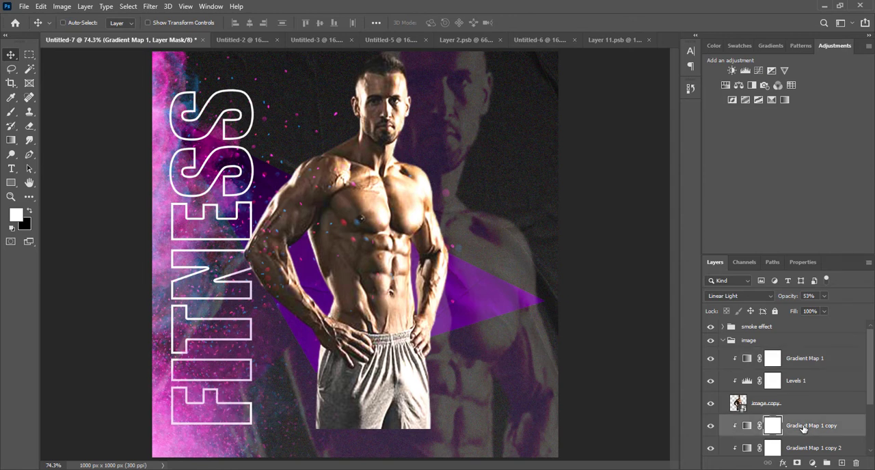
left_click(846, 427)
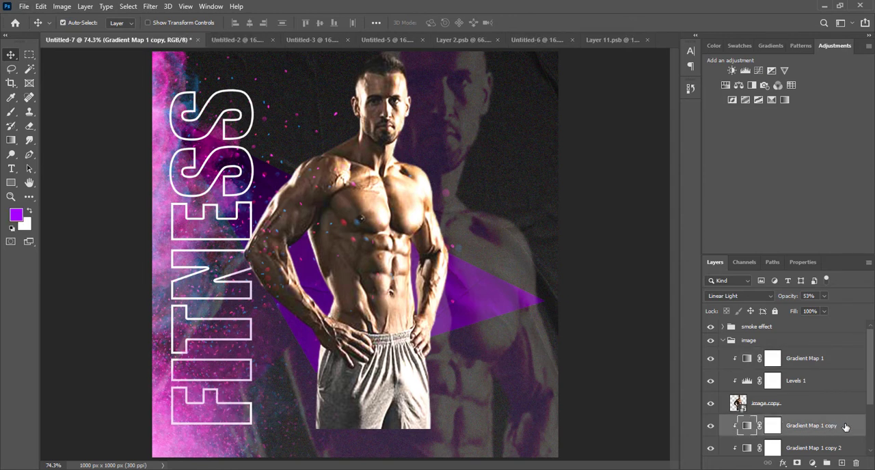
Step: Undo the opacity change and the relocation of the Gradient Map 1 copy adjustment
key("ctrl+z")
key("ctrl+z")
key("ctrl+z")
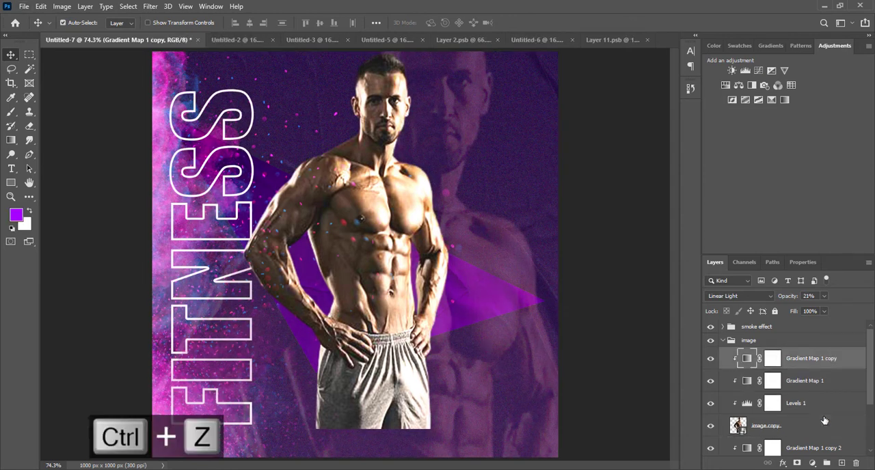
Step: Duplicate the Gradient Map 1 copy adjustment and place the duplicate above Gradient Map 1 copy 2, clipped to the faded man layer
left_click(824, 342)
left_click(831, 360)
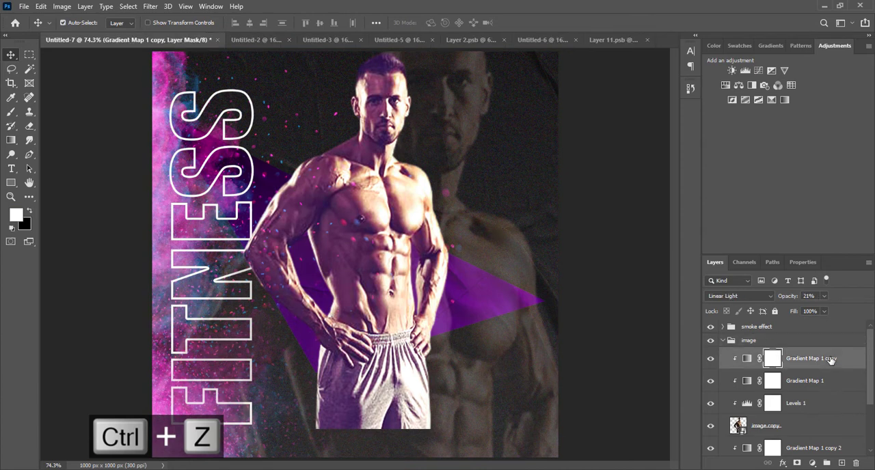
scroll(832, 369, "down", 2)
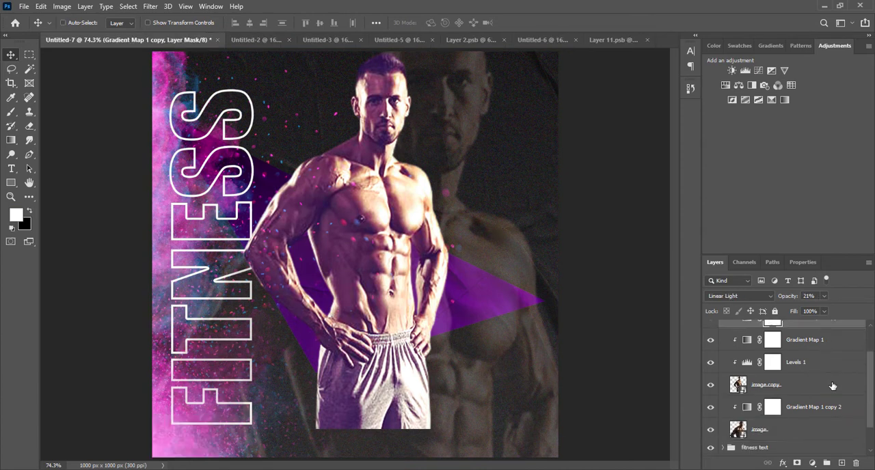
scroll(832, 386, "up", 1)
key("ctrl")
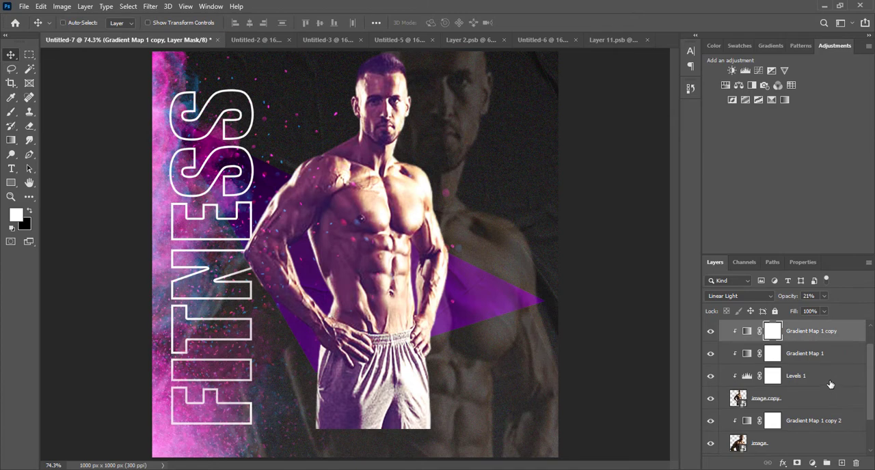
key("ctrl+j")
left_click_drag(827, 334, 826, 428)
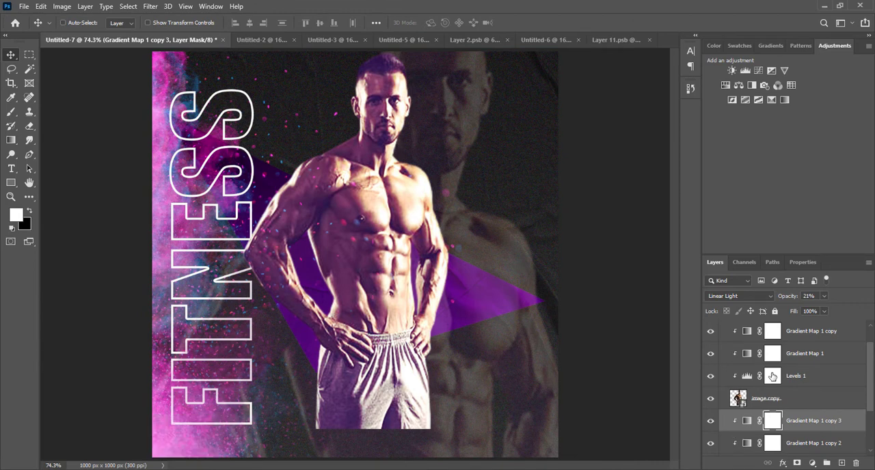
Step: Lower the opacity of the main figure's Gradient Map 1 copy adjustment to 11%
scroll(804, 347, "up", 1)
left_click(805, 347)
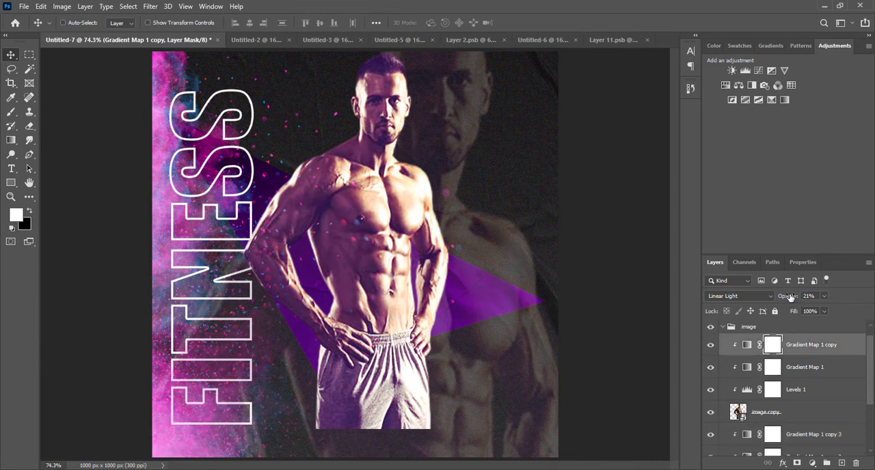
left_click_drag(793, 299, 783, 300)
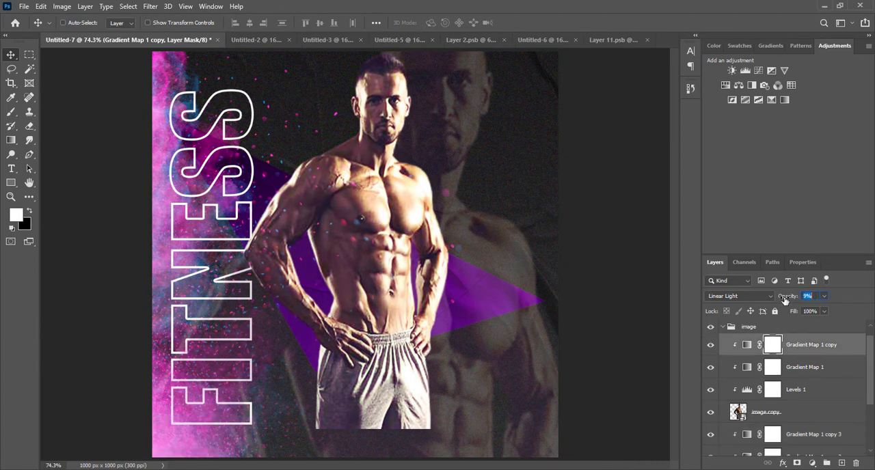
key("ctrl+0")
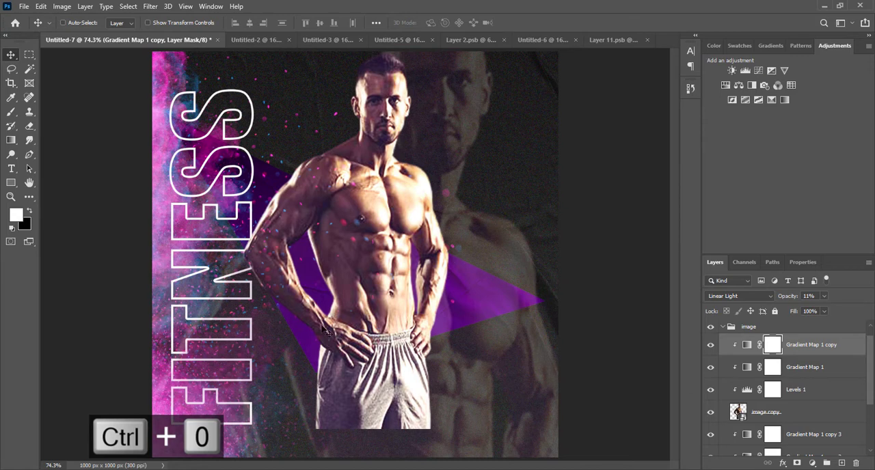
left_click(722, 327)
left_click(722, 327)
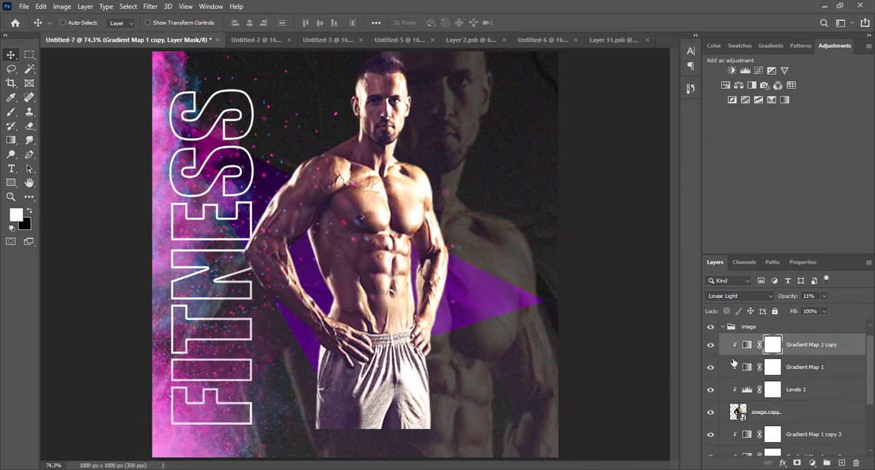
Step: Scale the FITNESS text inside the fitness text group proportionally to about 117% so it nearly spans the poster's height
left_click(726, 328)
scroll(770, 417, "down", 3)
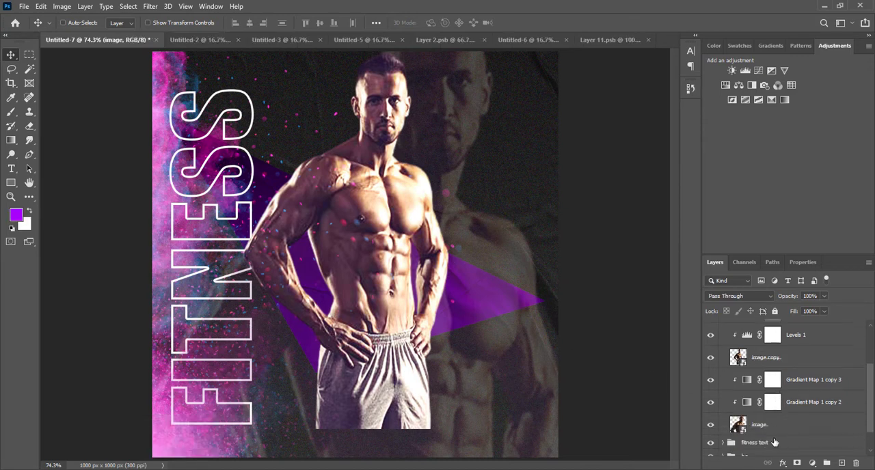
left_click(728, 416)
left_click(723, 413)
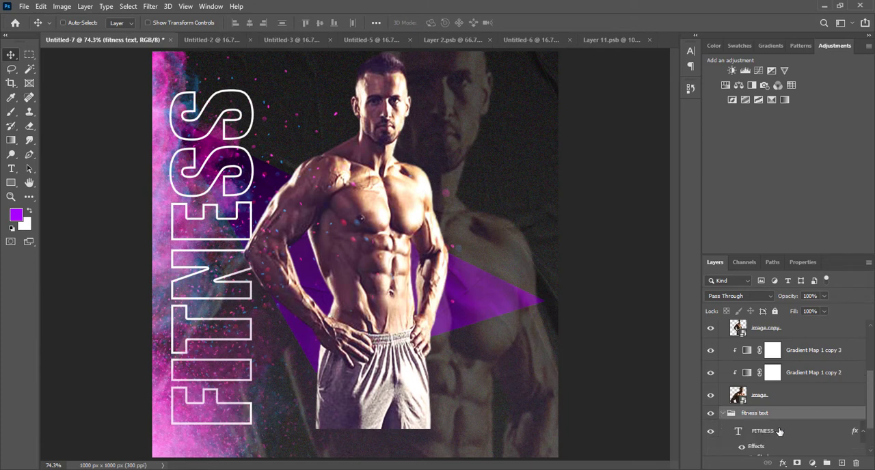
left_click(763, 431)
key("ctrl+t")
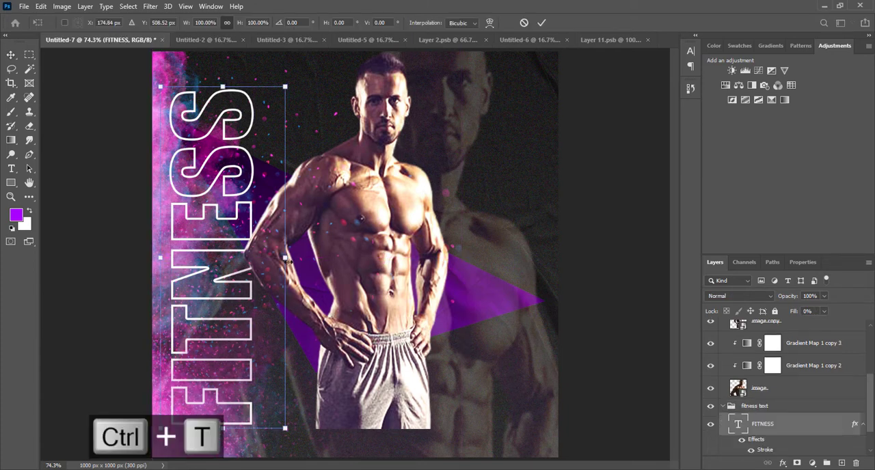
left_click_drag(287, 260, 307, 259)
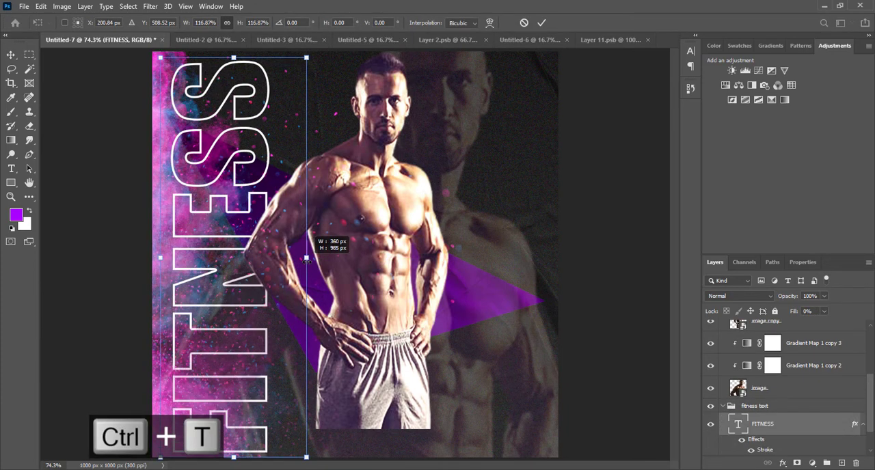
key("Return")
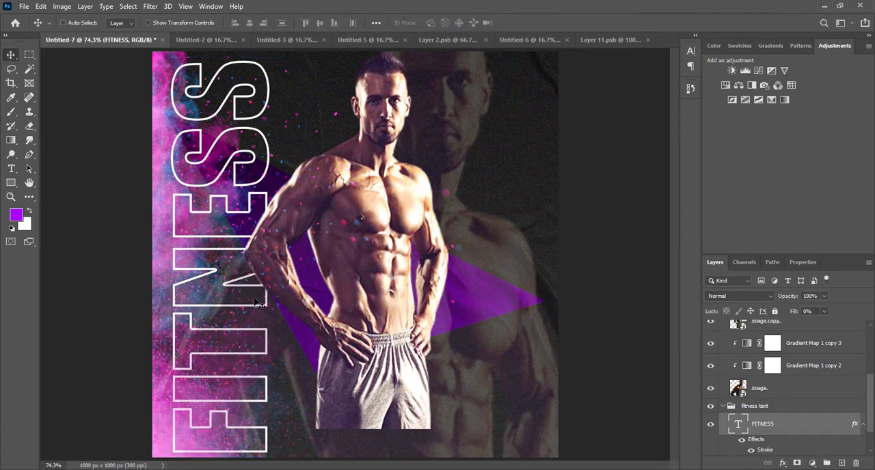
Step: Collapse the image and fitness text groups and leave the fitness text group selected
scroll(711, 373, "up", 3)
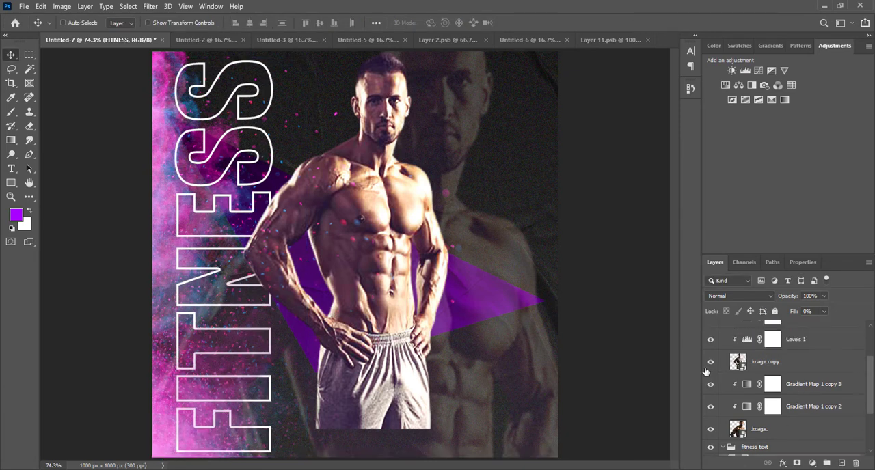
scroll(711, 362, "up", 3)
left_click(724, 333)
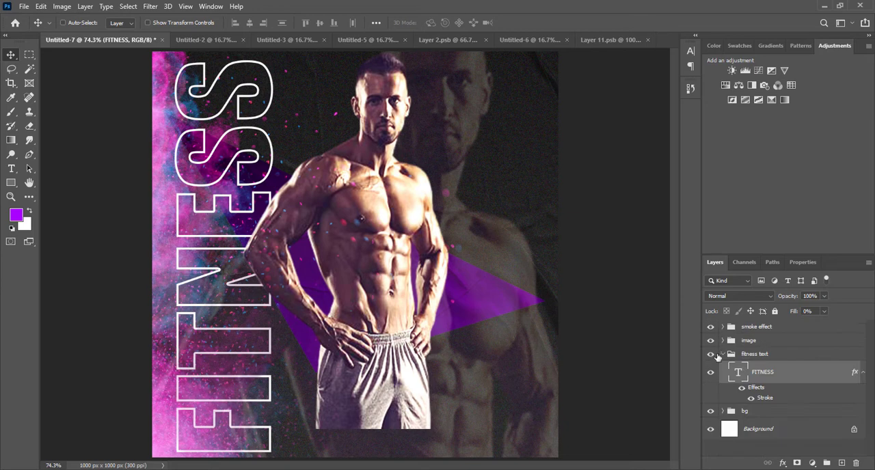
left_click(724, 354)
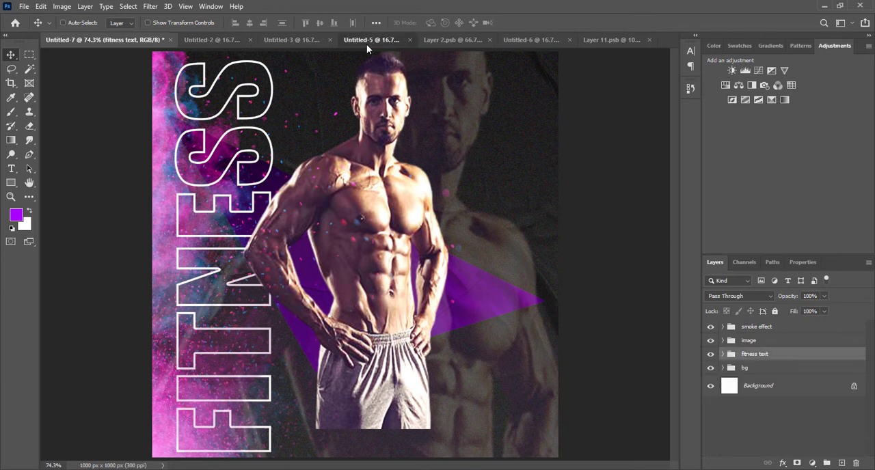
Step: Copy the black brush stroke from the Untitled-6 document into the Untitled-7 poster, above the fitness text group and behind the man's lower body
left_click(367, 41)
left_click(471, 41)
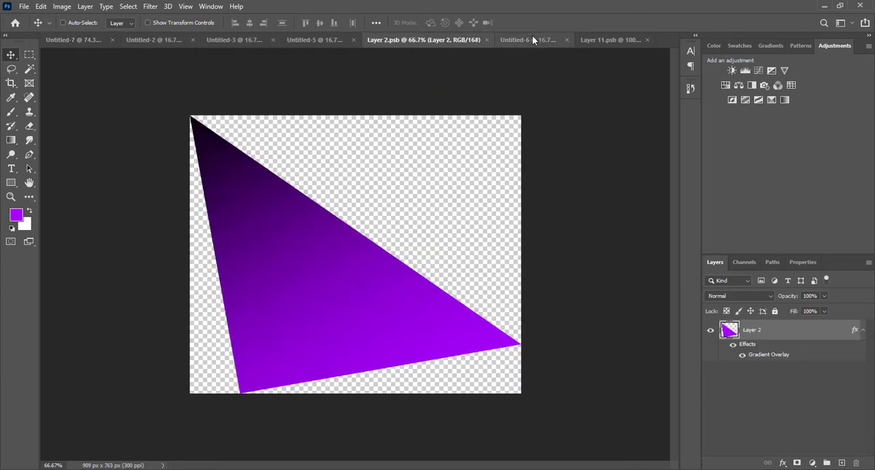
left_click(532, 40)
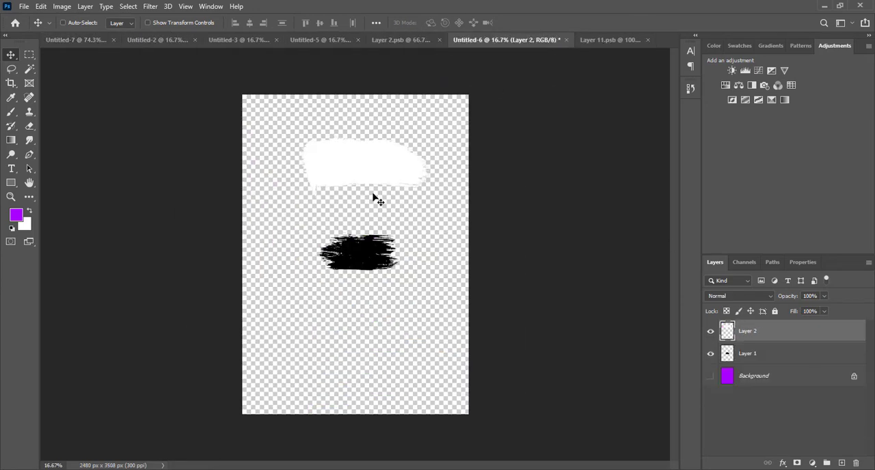
right_click(369, 266)
left_click(391, 268)
mouse_move(328, 239)
left_mouse_down()
mouse_move(298, 183)
mouse_move(142, 45)
mouse_move(97, 43)
mouse_move(337, 337)
left_mouse_up()
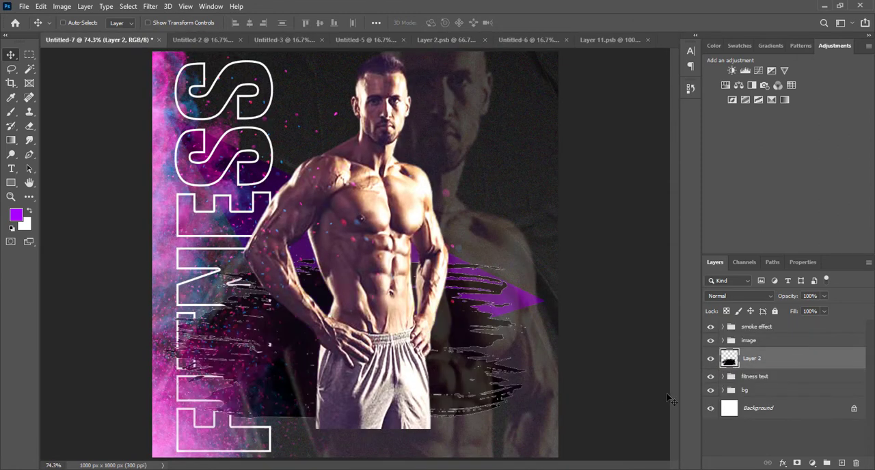
Step: Try to reorder the image and smoke effect groups above the brush stroke layer and undo the change
left_click_drag(763, 344, 763, 329)
key("ctrl+z")
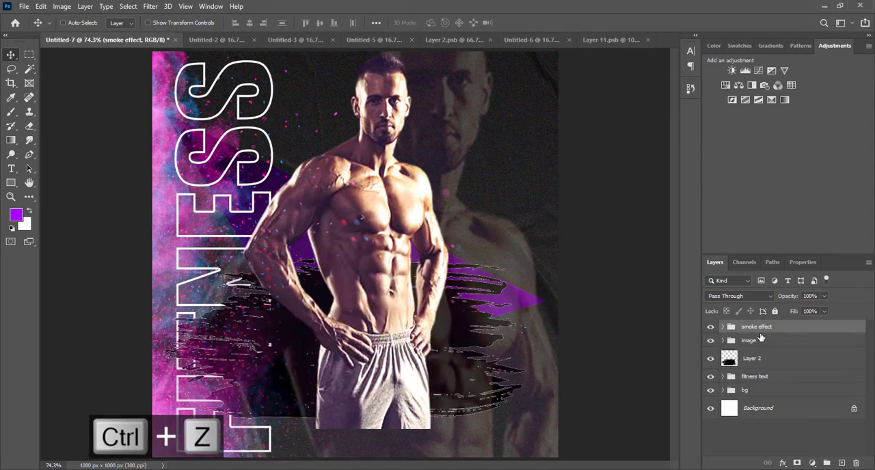
Step: Undo adding the black brush stroke and instead copy the white brush stroke from Untitled-6 into the Untitled-7 poster
key("ctrl+z")
key("ctrl+z")
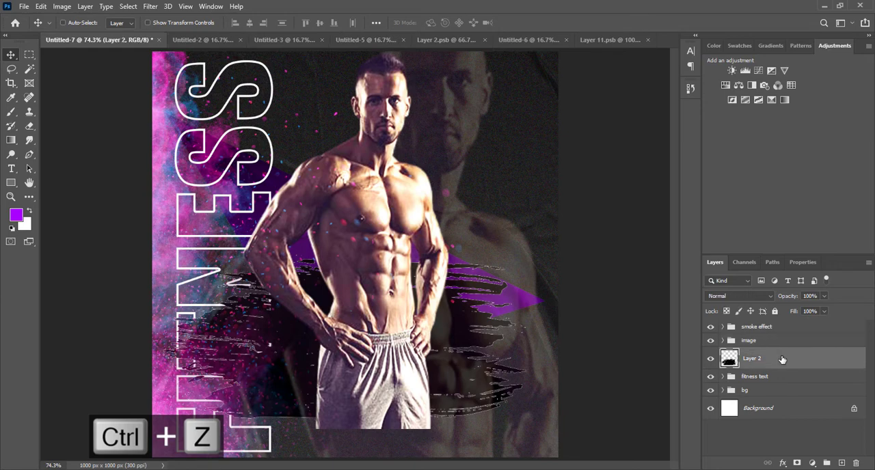
left_click(598, 40)
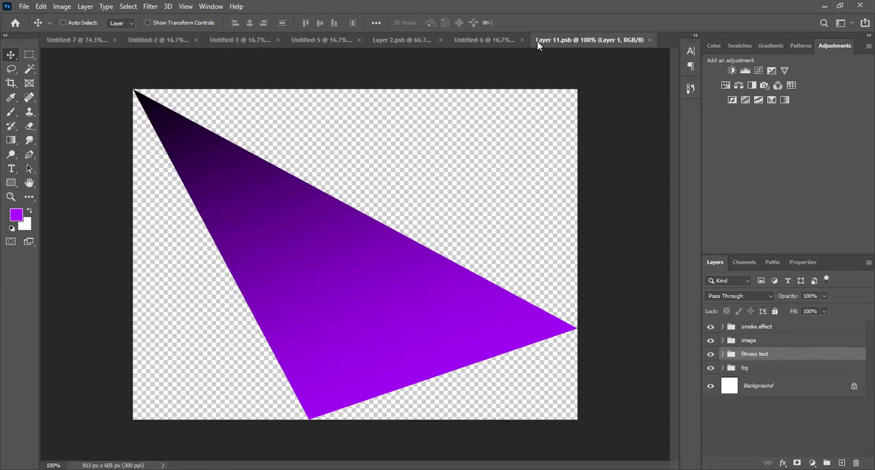
left_click(498, 43)
right_click(359, 176)
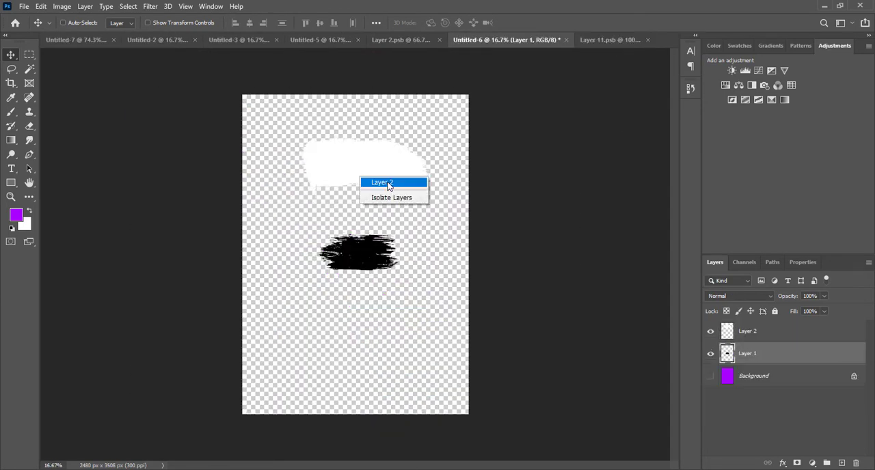
left_click(388, 183)
mouse_move(332, 169)
left_mouse_down()
mouse_move(82, 47)
mouse_move(259, 277)
mouse_move(337, 326)
left_mouse_up()
Step: Scale the white brush stroke proportionally to about 55% and move its layer above the smoke effect group
key("ctrl+t")
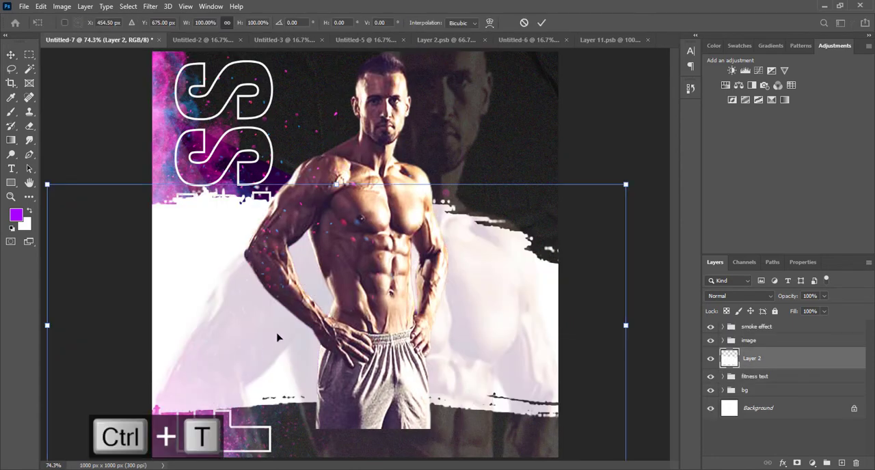
left_click_drag(337, 187, 337, 250)
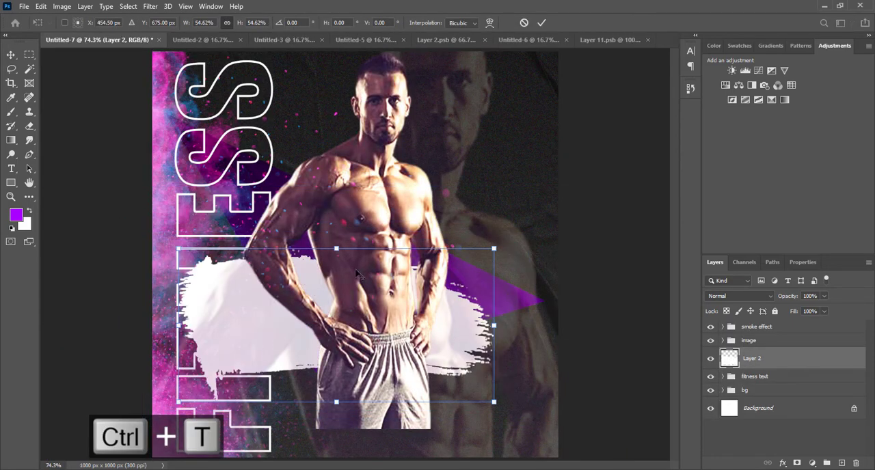
key("Return")
left_click_drag(827, 364, 817, 319)
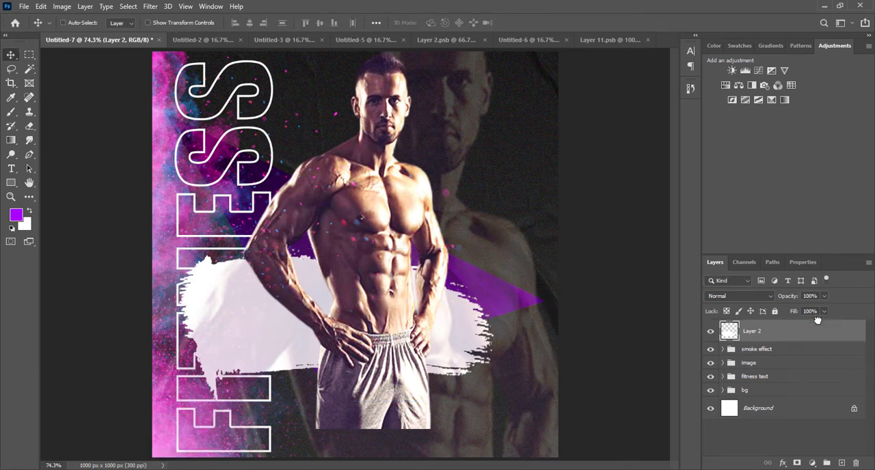
Step: Turn the white brush stroke upside down at about 79% size, tilt it upward to the right and place it over the man's legs
mouse_move(422, 340)
left_mouse_down()
mouse_move(453, 383)
mouse_move(459, 413)
left_mouse_up()
key("ctrl+t")
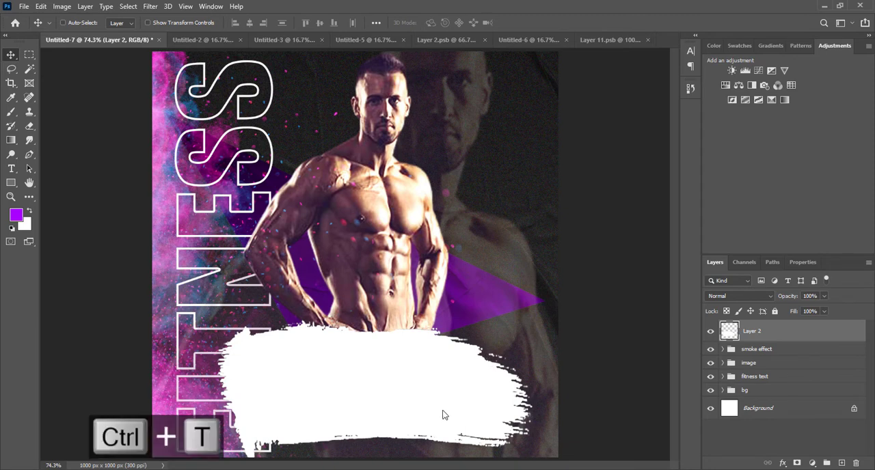
left_click_drag(399, 386, 400, 347)
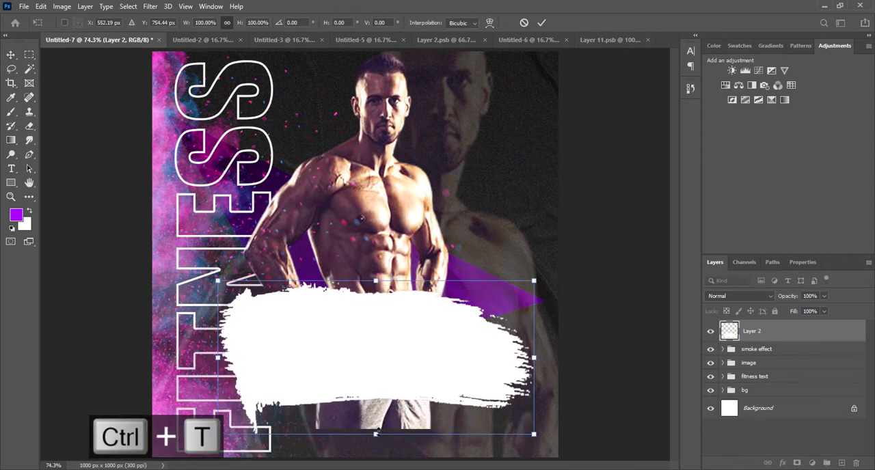
left_click_drag(376, 434, 377, 402)
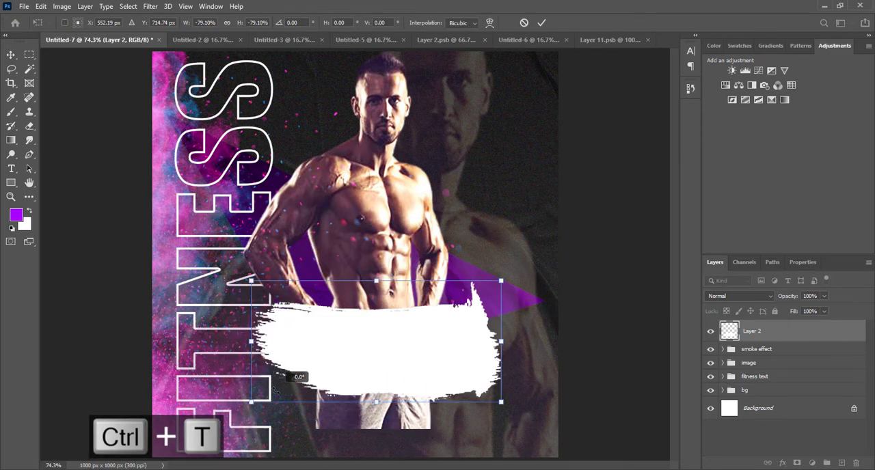
left_click_drag(516, 324, 507, 290)
mouse_move(471, 331)
left_mouse_down()
mouse_move(474, 355)
mouse_move(517, 346)
left_mouse_up()
key("Return")
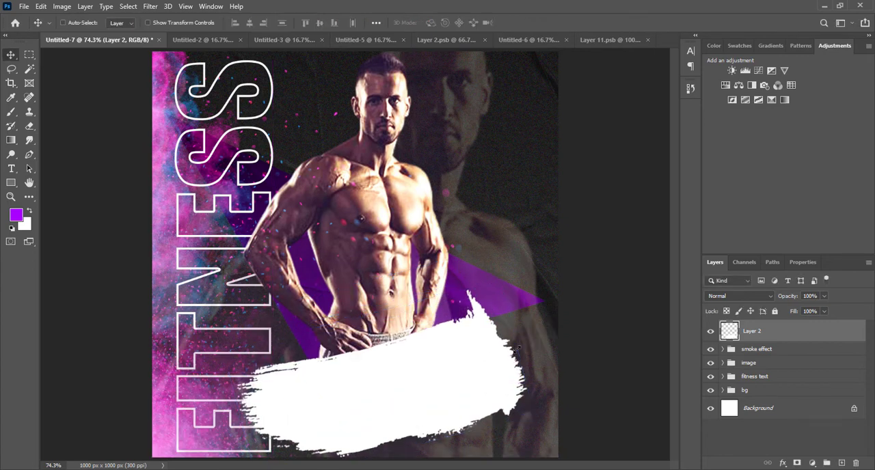
Step: Lower the white brush stroke slightly and scale it proportionally to about 93% so it fits inside the poster's lower edge
left_click_drag(478, 366, 478, 370)
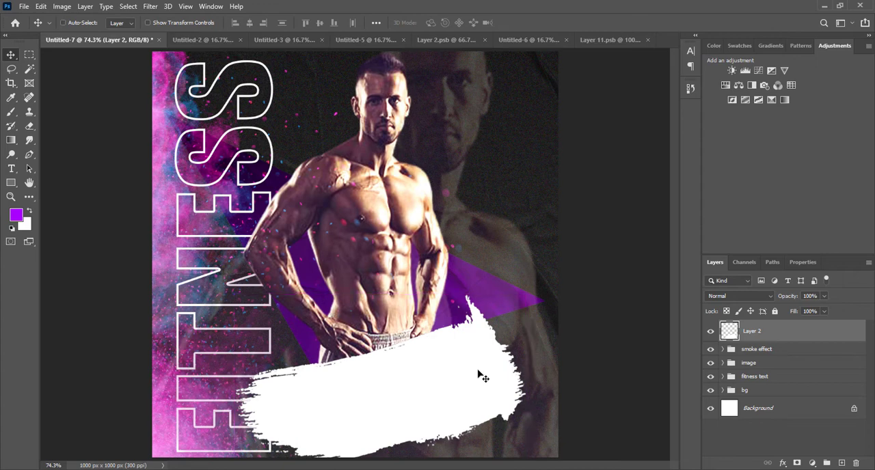
key("ctrl+t")
key("ctrl+minus")
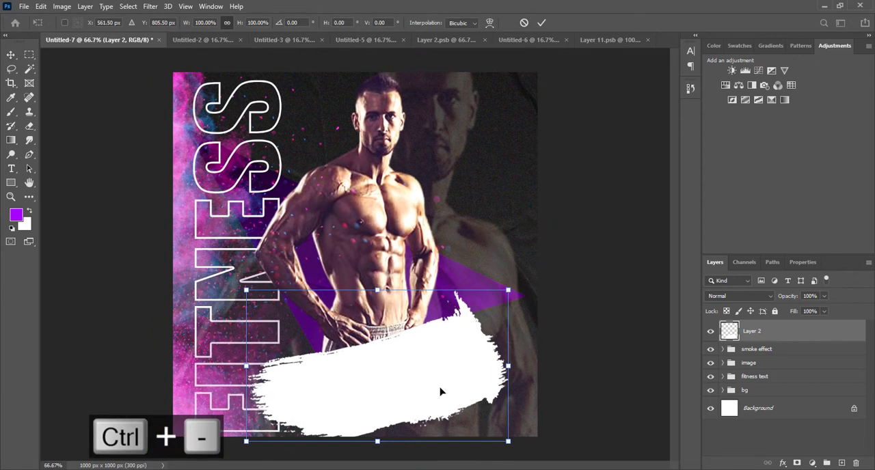
left_click_drag(377, 442, 377, 429)
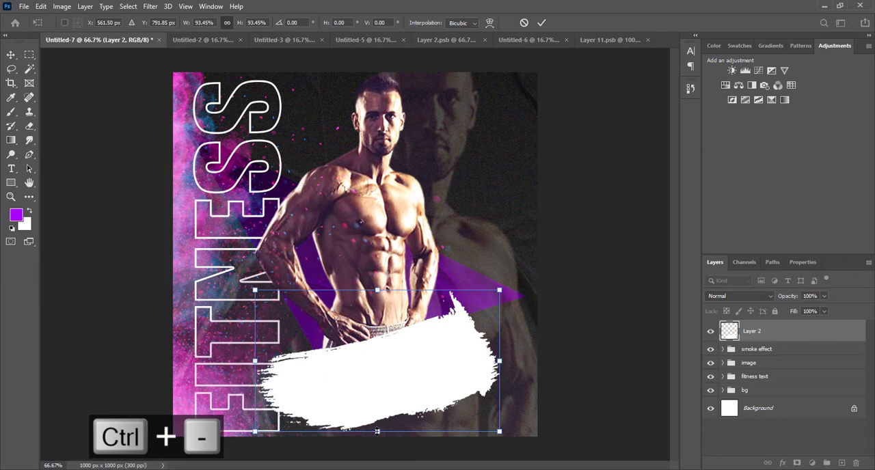
key("Return")
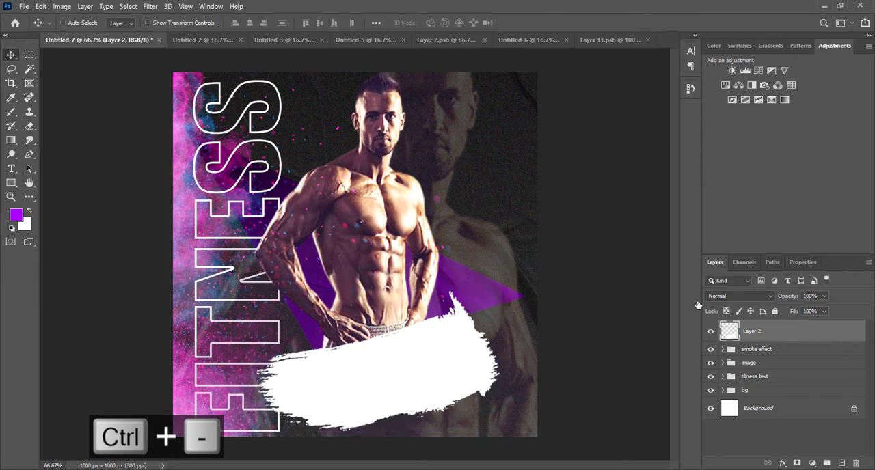
Step: Add a Color Overlay layer style in black 000000 to the white brush stroke
double_click(786, 330)
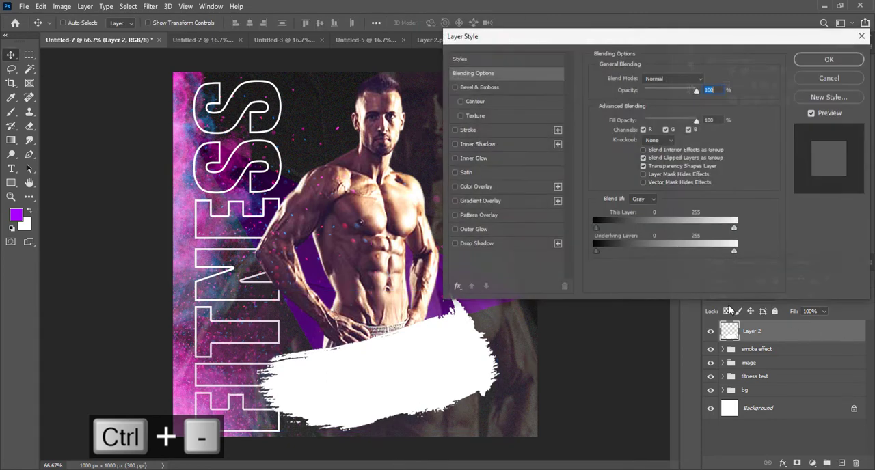
left_click(455, 187)
left_click(481, 186)
left_click(707, 81)
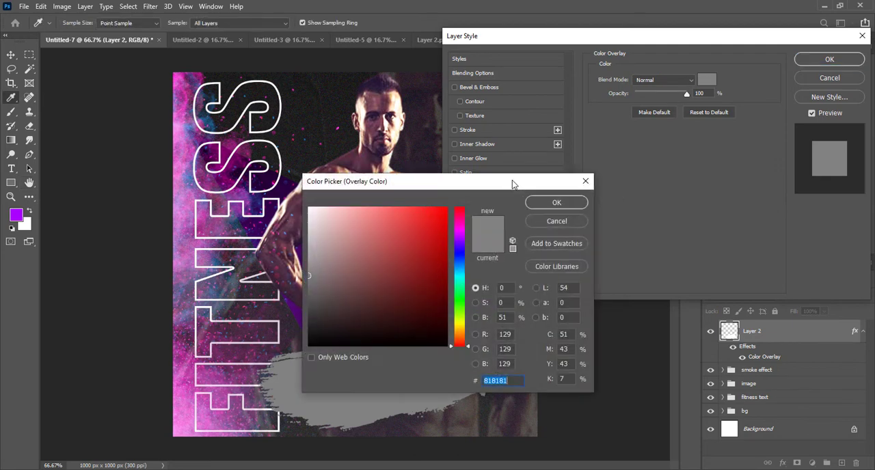
type("000000")
left_click(555, 203)
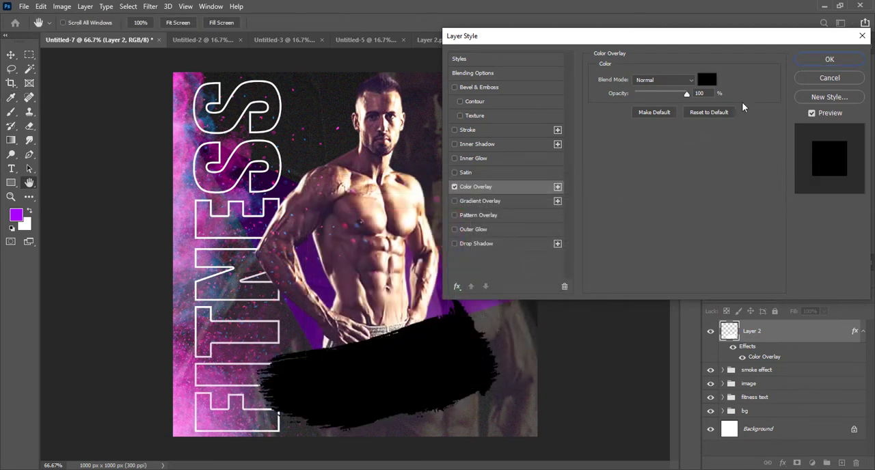
left_click(818, 64)
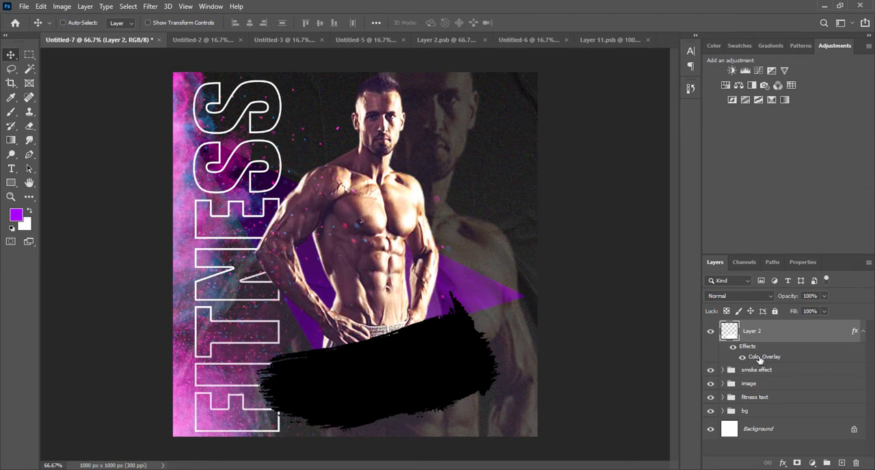
Step: Try colours sampled from the poster for the brush stroke's Color Overlay, applying the purple 9639a2
double_click(735, 330)
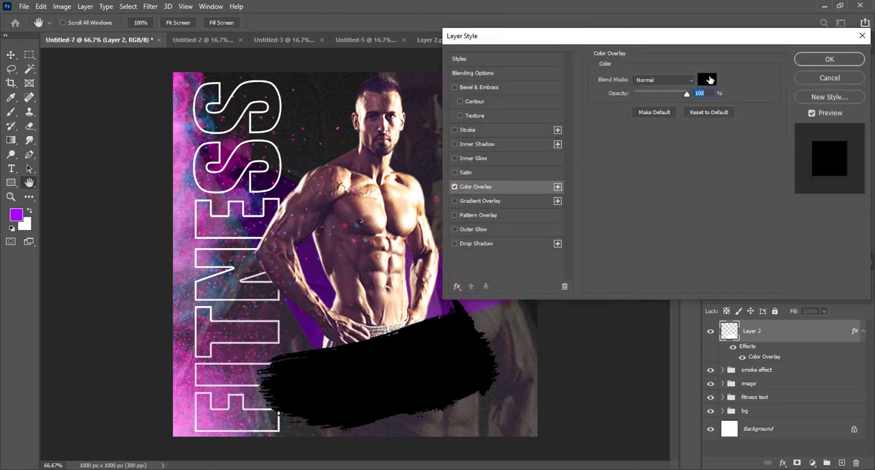
left_click(707, 80)
left_click(422, 107)
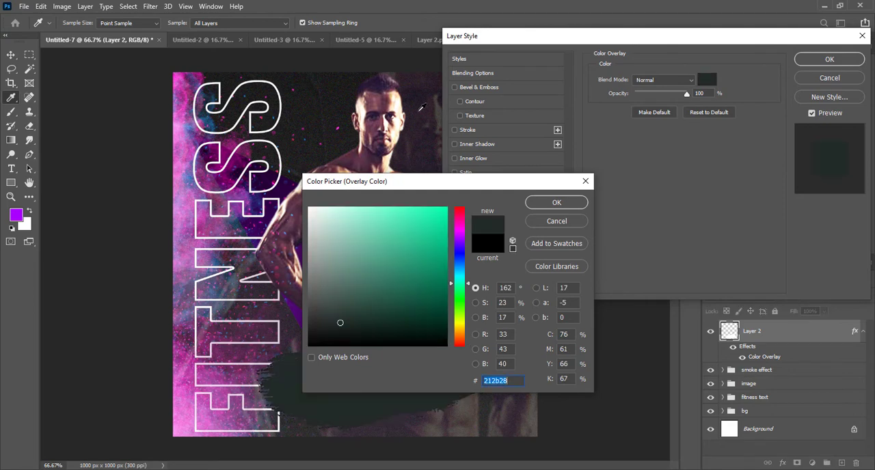
left_click_drag(480, 181, 592, 167)
left_click(250, 202)
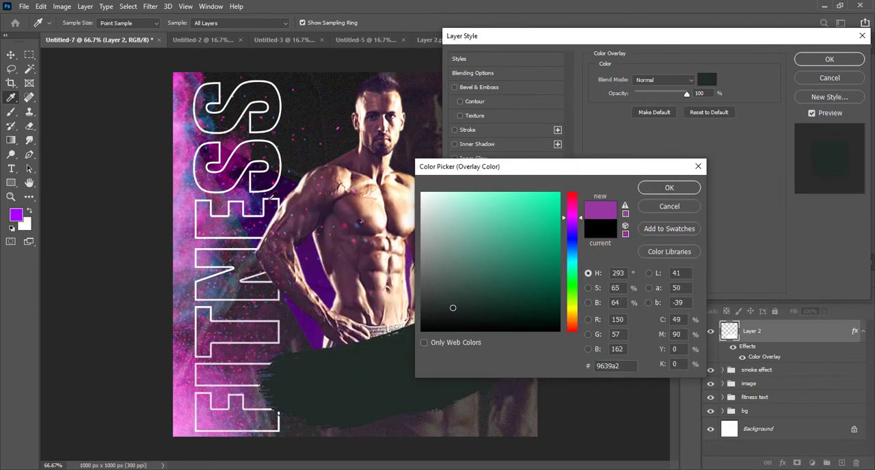
left_click(668, 188)
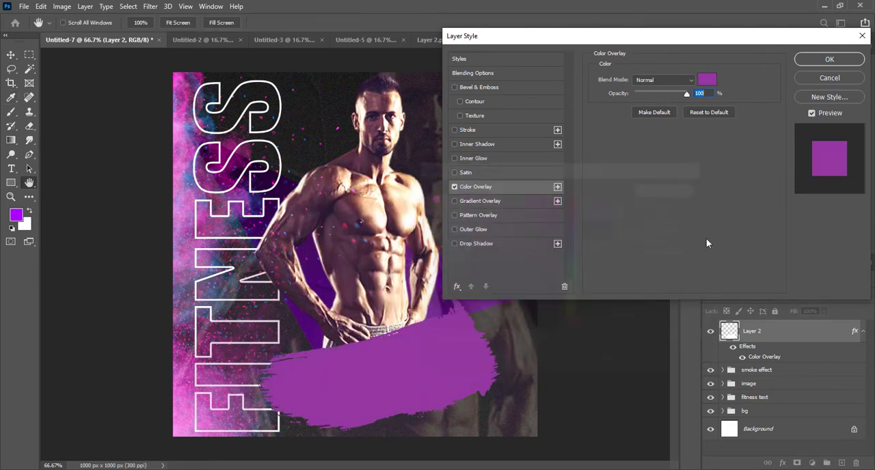
Step: Set the brush stroke's Color Overlay to bright purple a800ff and apply the layer style
left_click(706, 81)
type("0a800f")
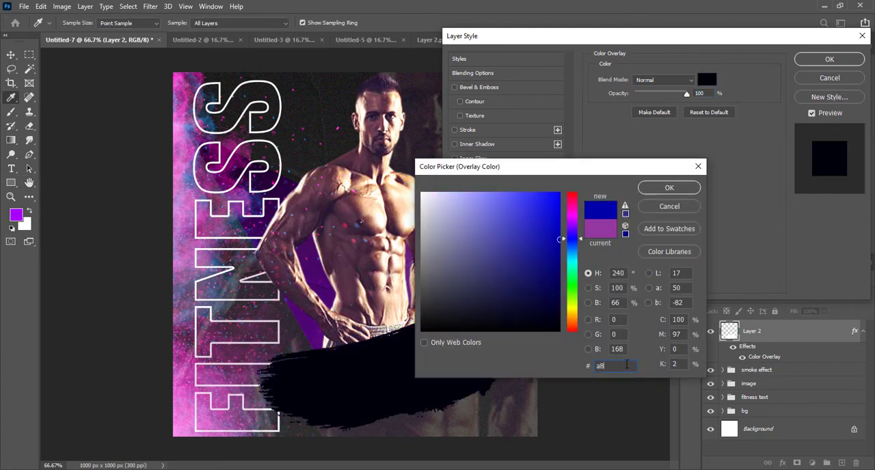
type("ff")
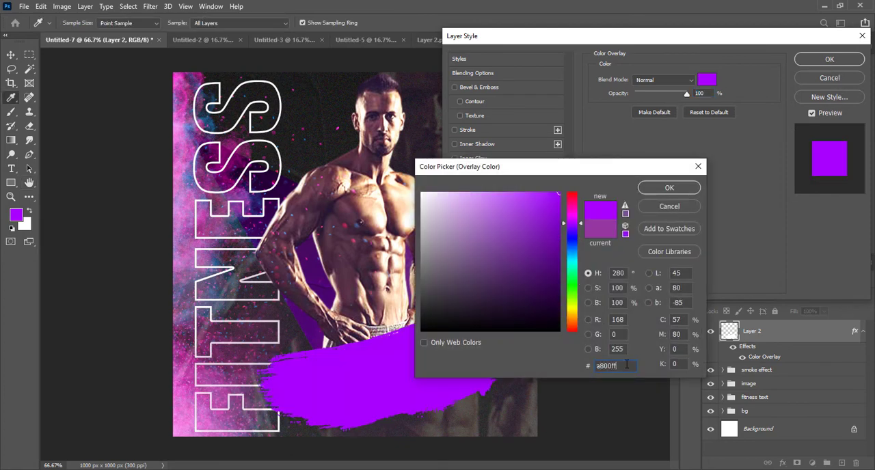
left_click(692, 190)
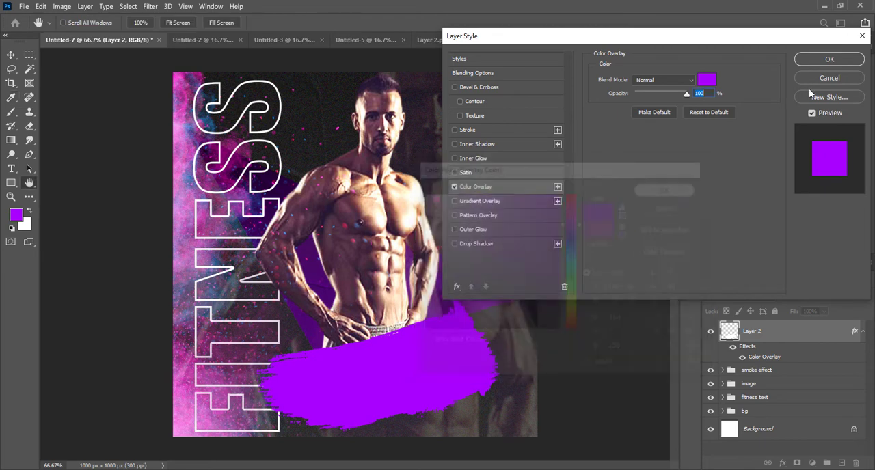
left_click(830, 59)
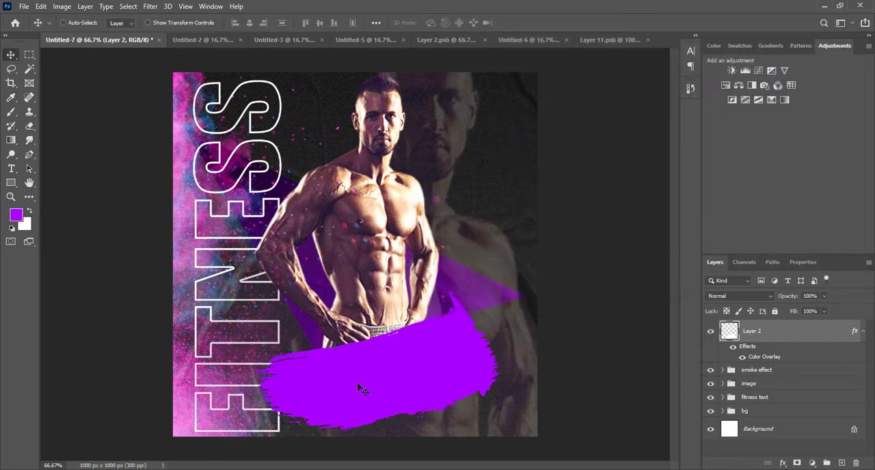
Step: Move the purple brush stroke slightly down and warp its lower edge upward to make the stroke slimmer
mouse_move(358, 389)
left_mouse_down()
mouse_move(383, 378)
mouse_move(390, 390)
left_mouse_up()
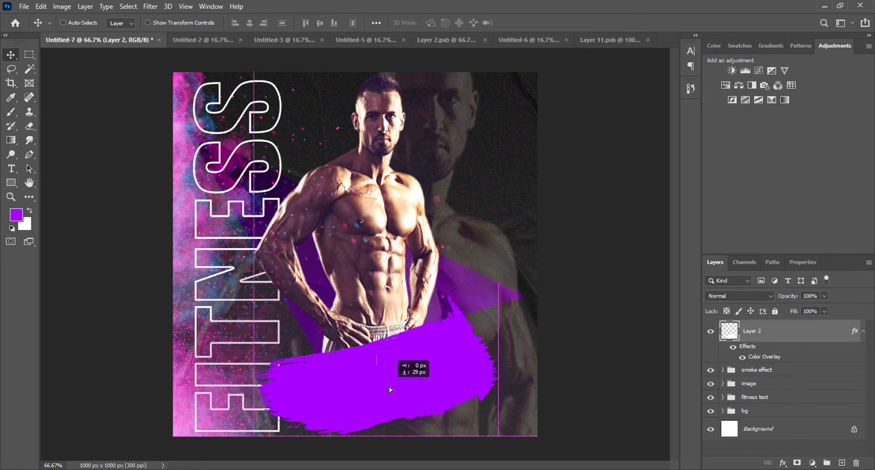
key("ctrl+t")
left_click(489, 23)
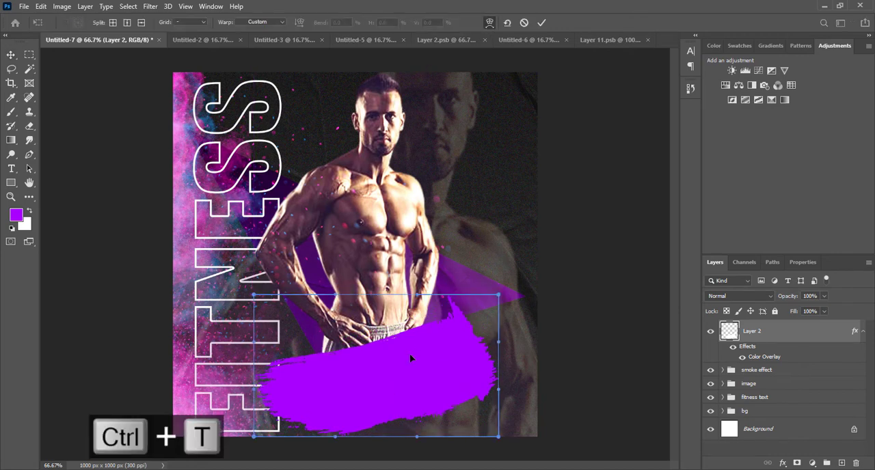
mouse_move(401, 415)
left_mouse_down()
mouse_move(398, 400)
mouse_move(380, 400)
left_mouse_up()
key("Return")
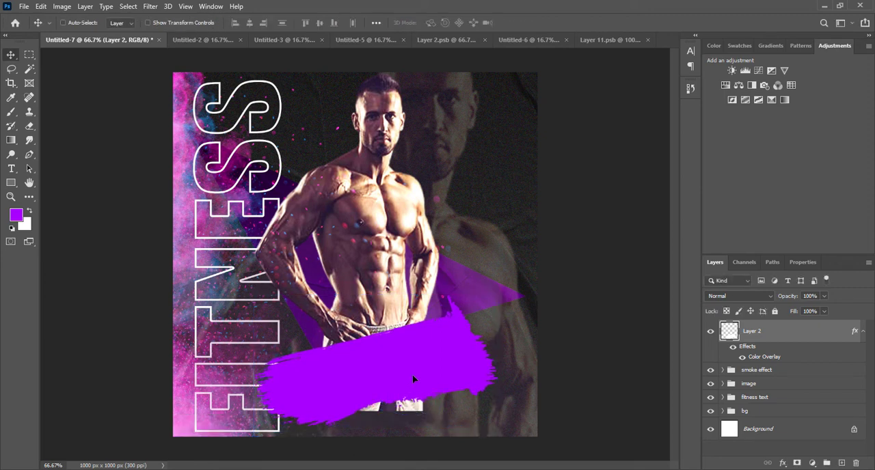
Step: Shrink the purple brush stroke slightly and shift it down and to the right so it covers the cut-off shorts
left_click_drag(413, 375, 425, 384)
key("ctrl+t")
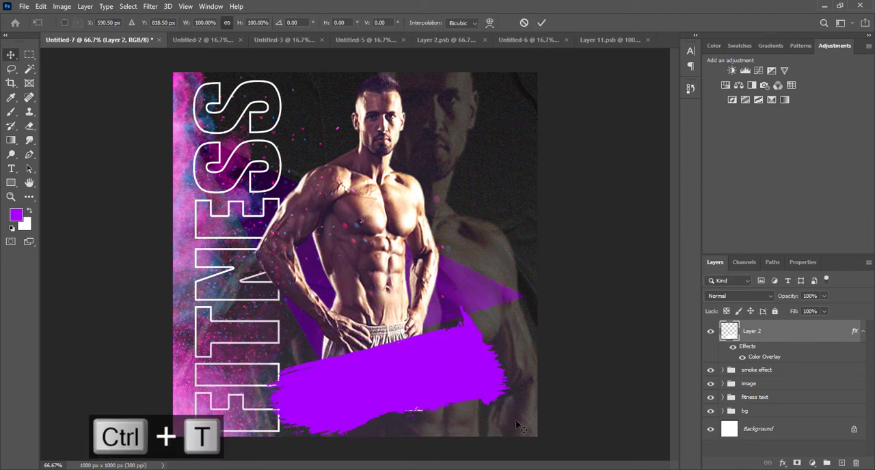
left_click_drag(511, 437, 506, 425)
left_click_drag(452, 383, 470, 392)
key("Return")
key("ctrl+0")
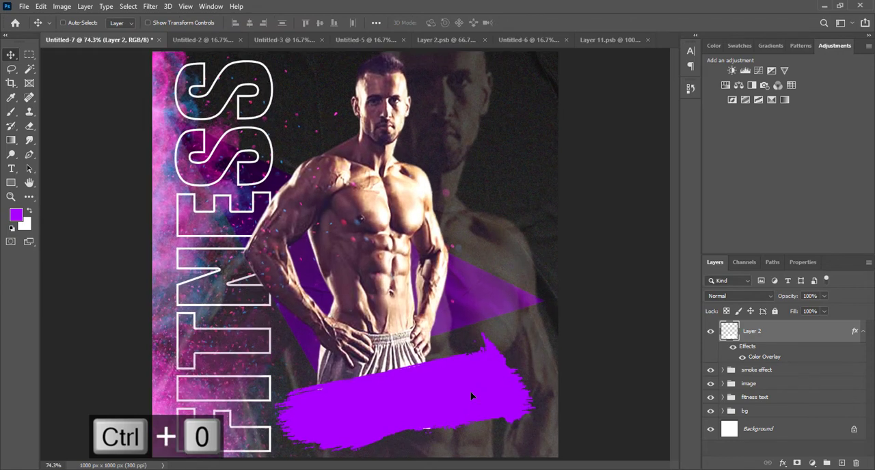
Step: Duplicate the purple brush stroke, scale the copy down and place it over the original's lower right end
mouse_move(398, 416)
left_mouse_down()
mouse_move(397, 424)
mouse_move(508, 420)
left_mouse_up()
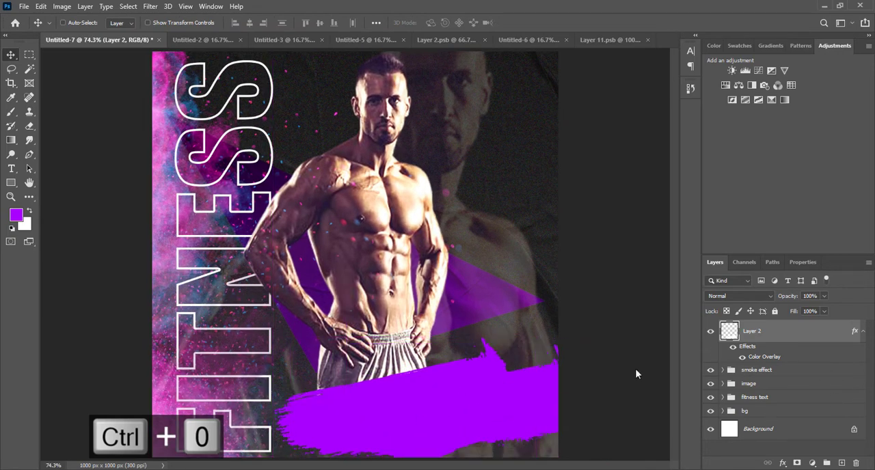
key("ctrl+j")
key("ctrl+t")
left_click_drag(346, 347, 378, 367)
key("Return")
left_click_drag(492, 417, 492, 408)
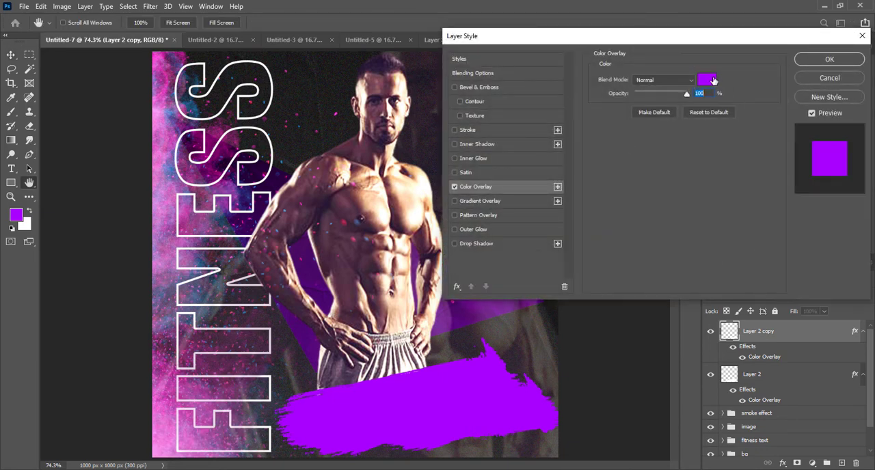
Step: Change the smaller brush stroke copy's Color Overlay to black 000000
left_click(714, 81)
type("000000")
left_click(666, 189)
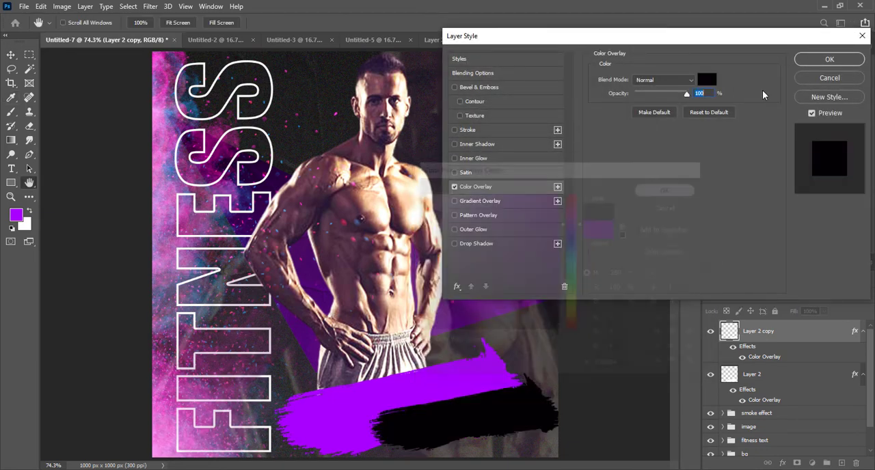
left_click(833, 59)
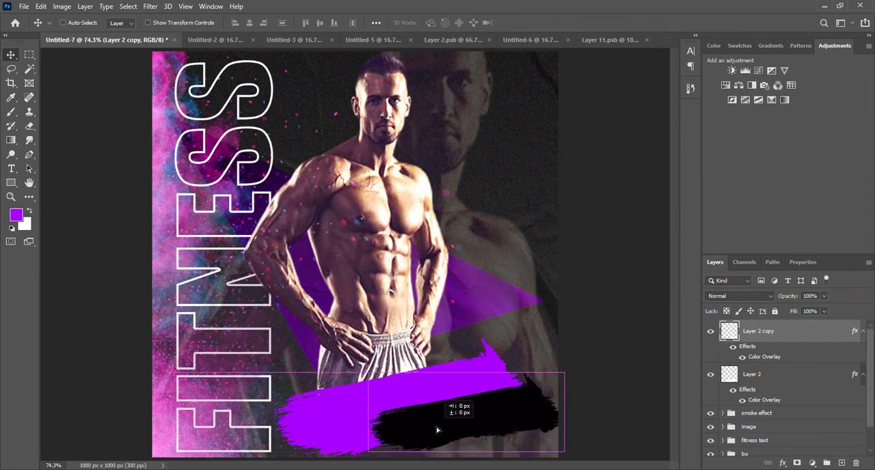
Step: Flip the black brush stroke both horizontally and vertically, shrink it to about 80%, and place it along the purple stroke's lower right edge
key("ctrl+t")
left_click_drag(567, 351, 369, 459)
mouse_move(534, 415)
left_mouse_down()
mouse_move(527, 433)
mouse_move(536, 437)
mouse_move(540, 428)
left_mouse_up()
left_click_drag(569, 385, 552, 393)
left_click_drag(463, 403, 454, 408)
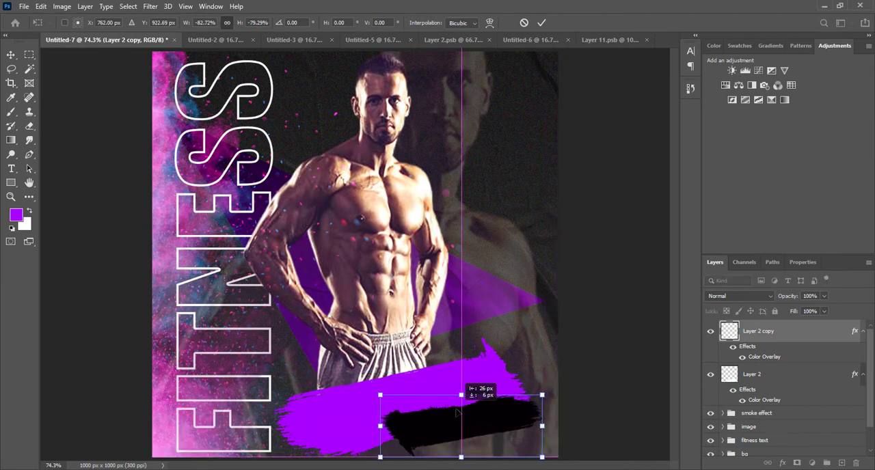
key("ctrl+Return")
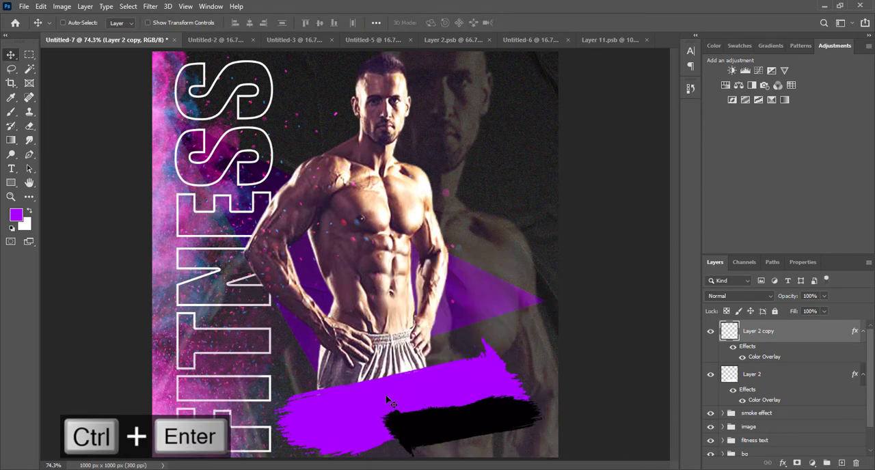
Step: Move the purple brush stroke slightly up and to the left
right_click(387, 401)
left_click(427, 261)
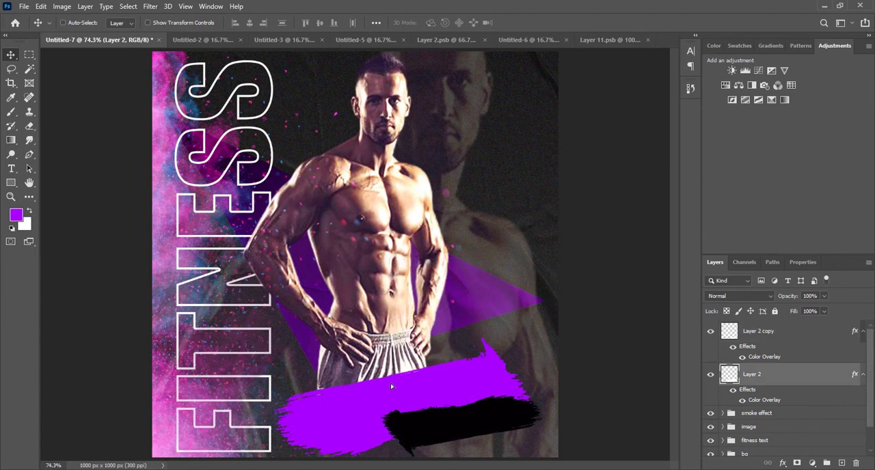
left_click_drag(392, 387, 381, 365)
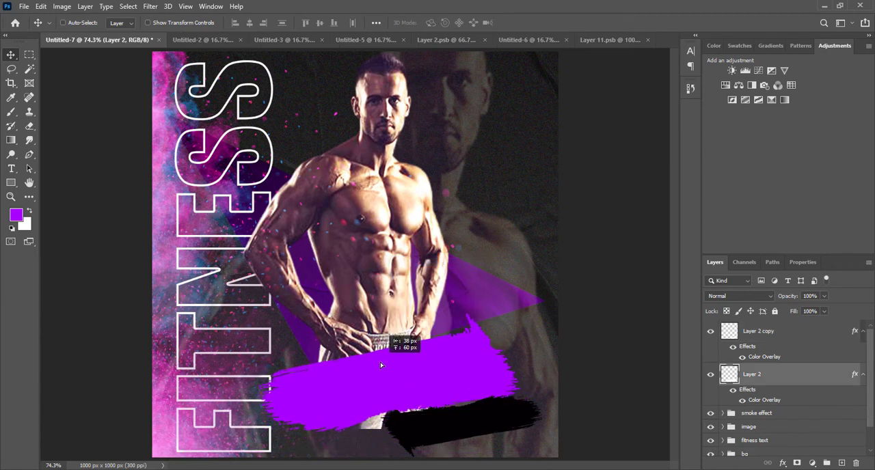
left_click_drag(441, 417, 435, 415)
key("ctrl+z")
key("ctrl+z")
right_click(438, 427)
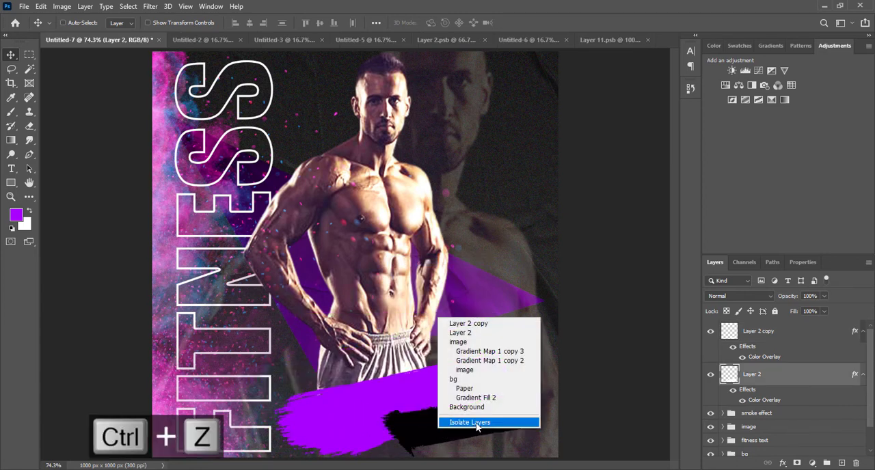
left_click(355, 412)
left_click_drag(355, 413, 345, 396)
Step: Shift the black brush stroke left over the purple stroke's lower edge and enlarge it to about 117%
right_click(432, 429)
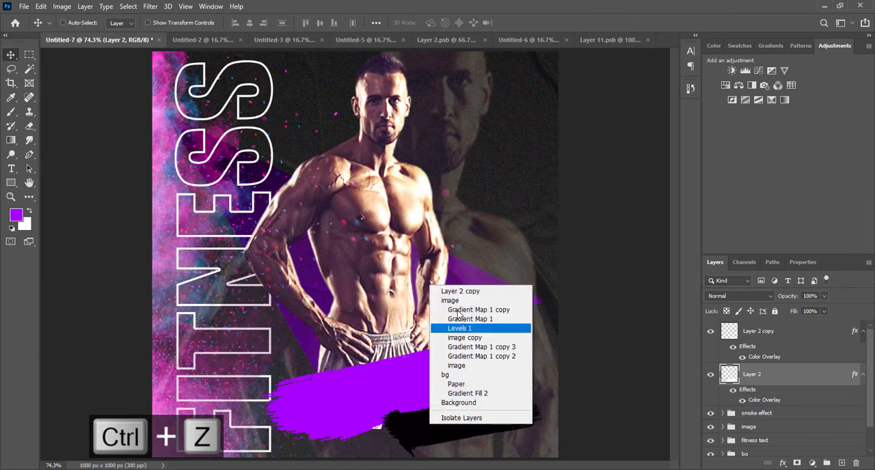
left_click(750, 333)
mouse_move(489, 426)
left_mouse_down()
mouse_move(403, 426)
mouse_move(416, 426)
left_mouse_up()
left_click(791, 344)
key("ctrl+t")
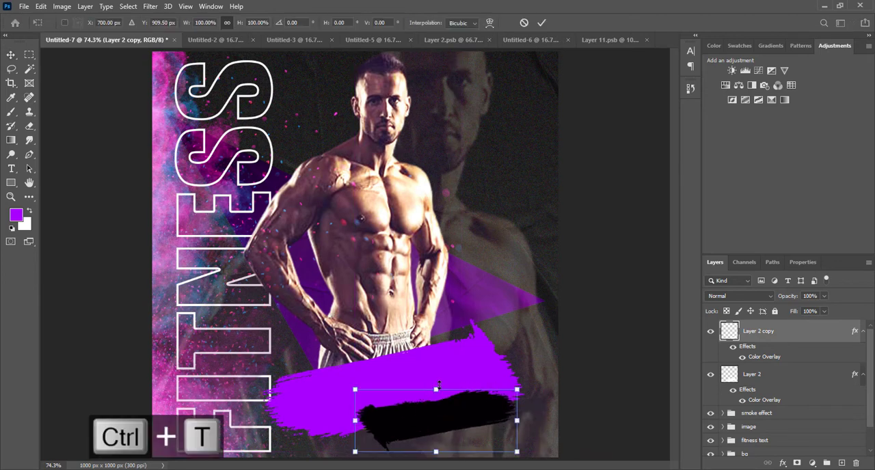
mouse_move(438, 386)
left_mouse_down()
mouse_move(438, 376)
mouse_move(463, 402)
left_mouse_up()
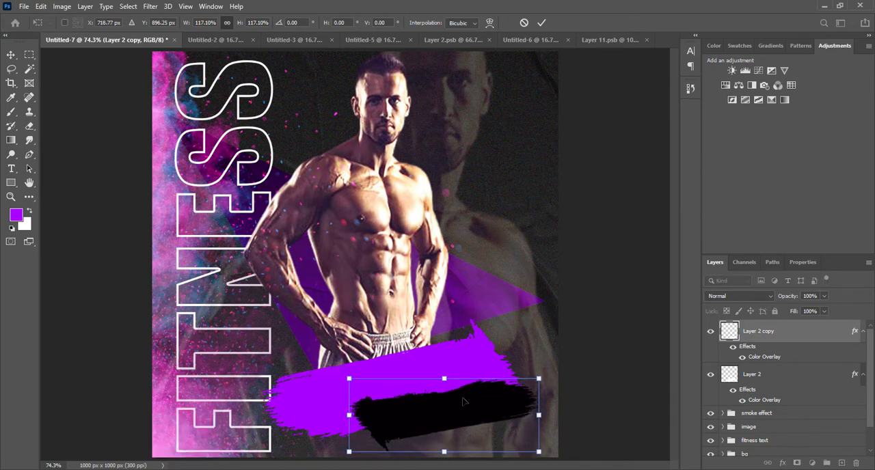
key("Return")
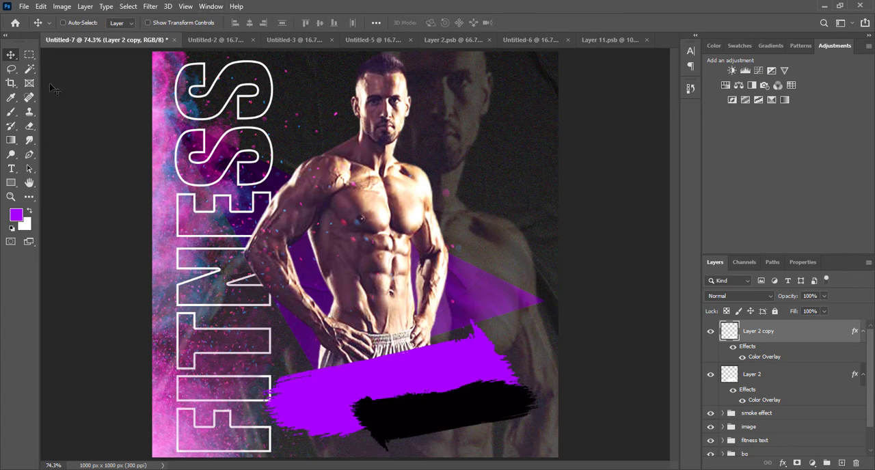
Step: Add the text STAY FIT in Impact at 39.41 pt and move it down over the purple brush stroke
key("t")
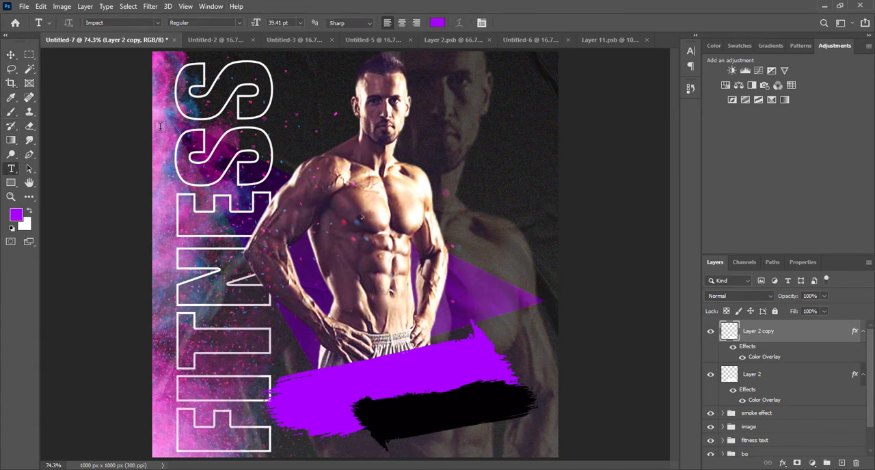
left_click(334, 139)
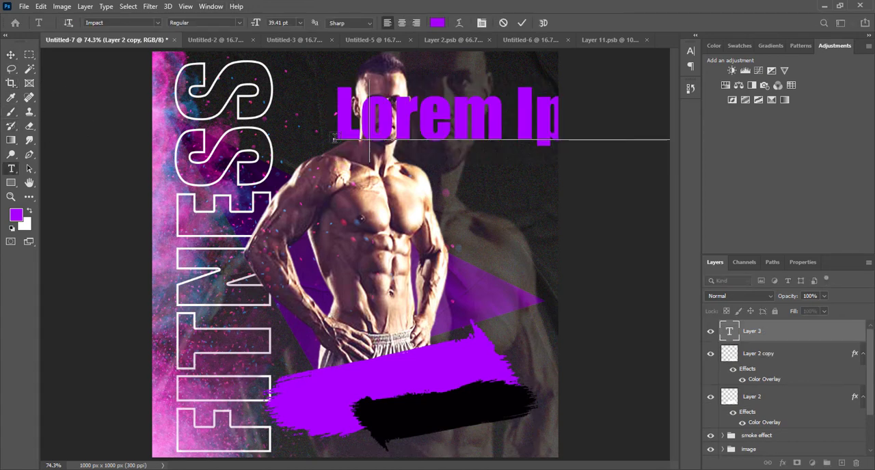
type("STAY")
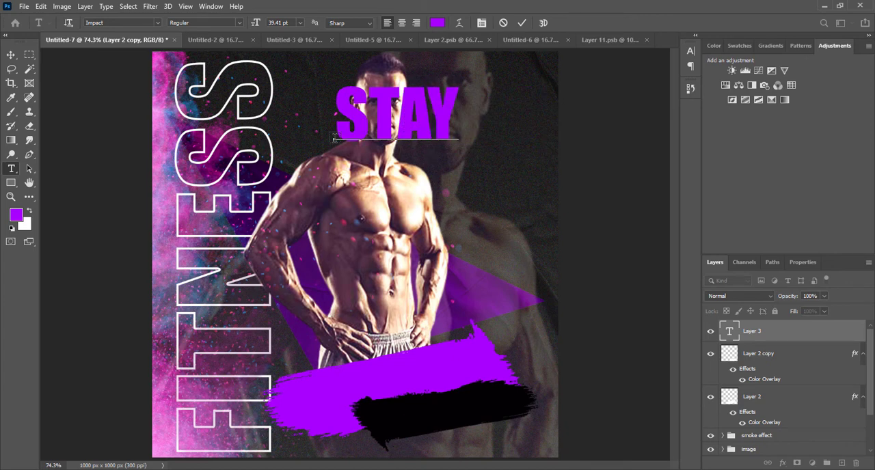
type(" FIT")
left_click(11, 54)
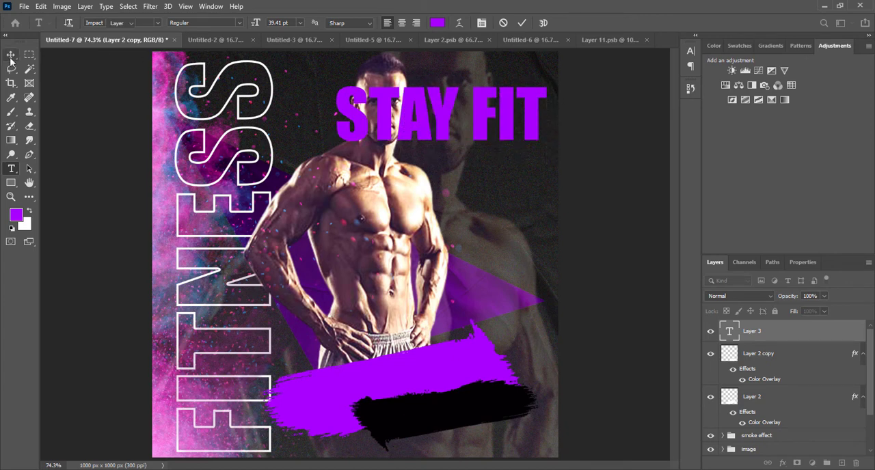
left_click_drag(488, 142, 436, 389)
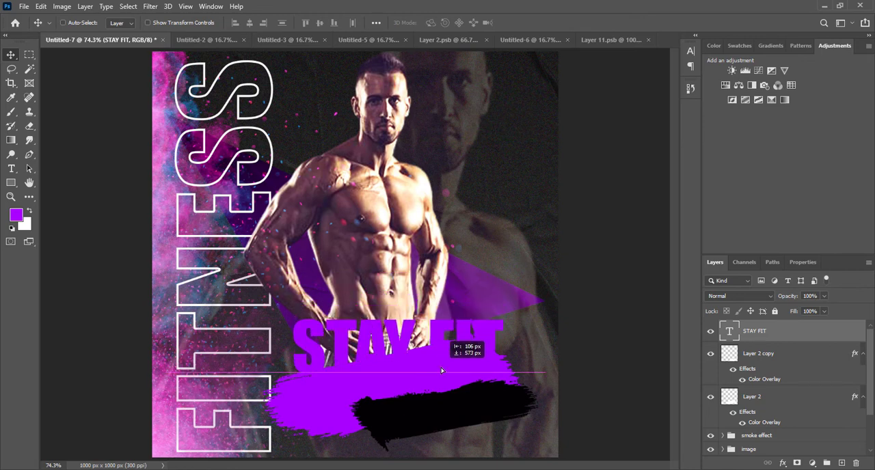
Step: Scale the STAY FIT text down to about 30 pt and move it lower over the brush strokes
key("ctrl+t")
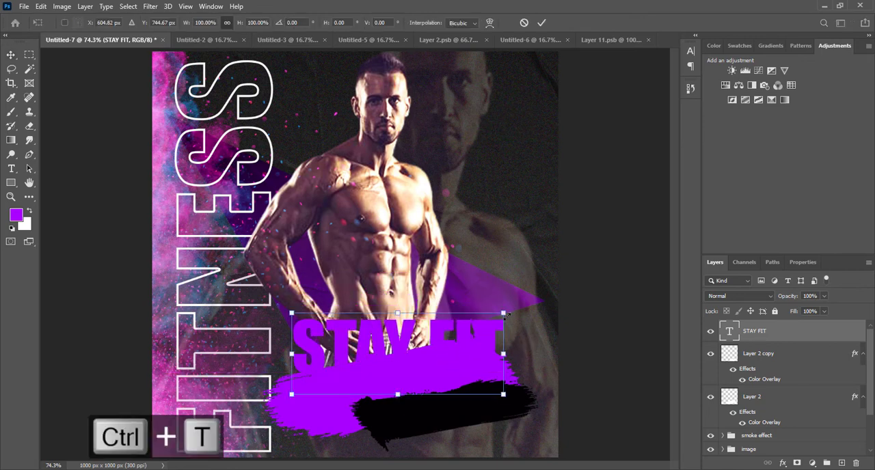
left_click_drag(507, 314, 489, 327)
key("ctrl+z")
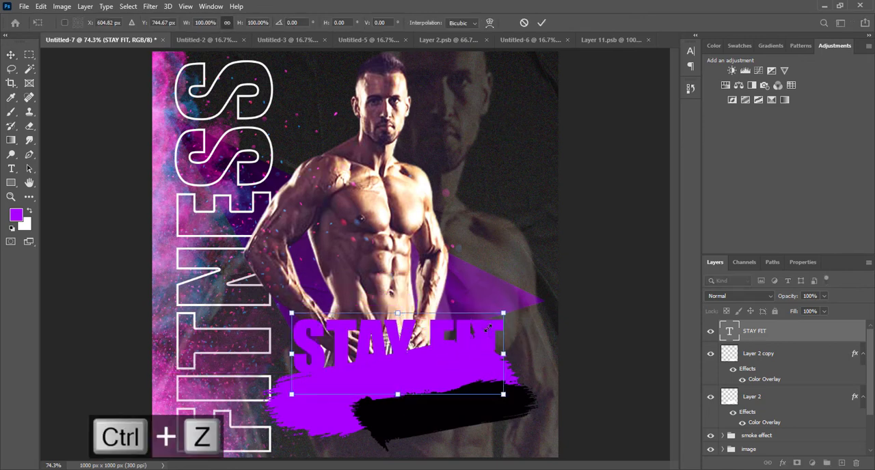
left_click_drag(503, 395, 471, 378)
key("Return")
left_click_drag(401, 350, 393, 380)
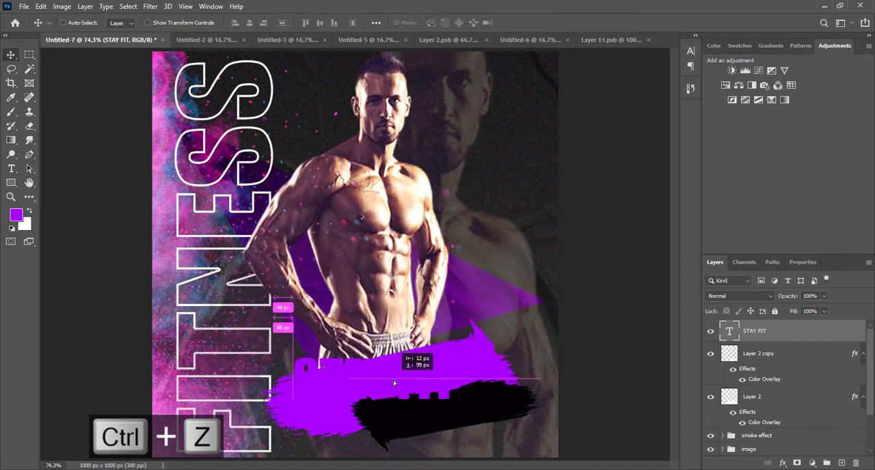
Step: Change the STAY FIT text color to white ffffff
left_click(690, 53)
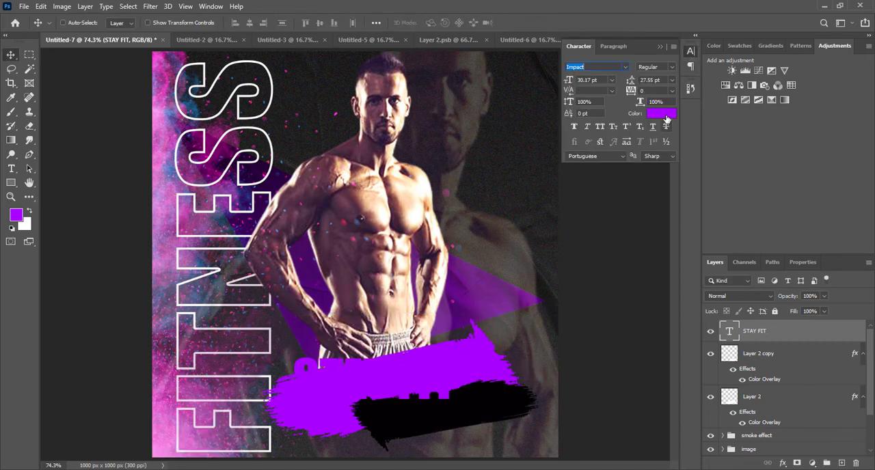
left_click(660, 113)
left_click(422, 193)
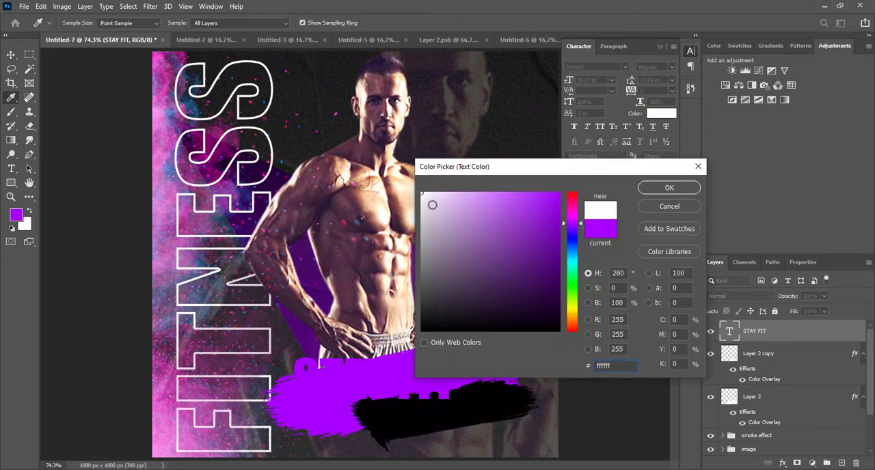
left_click(650, 192)
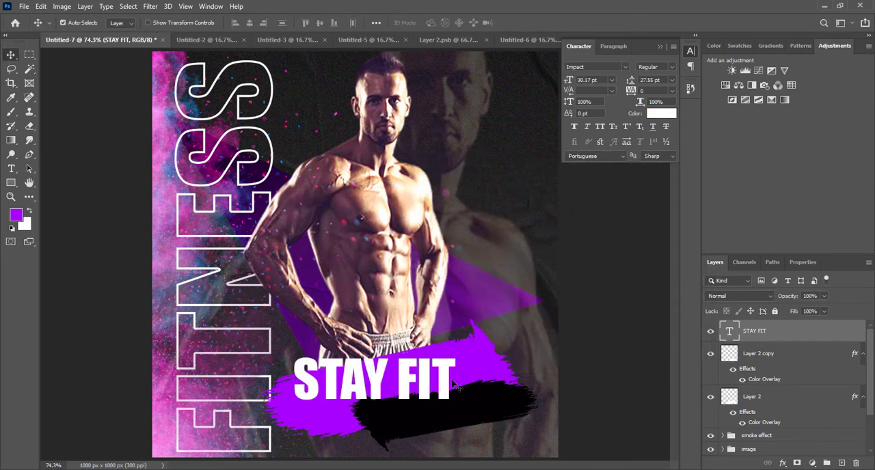
Step: Rotate the STAY FIT text about -15 degrees to follow the purple stroke and shrink it to about 24 pt
key("ctrl+t")
left_click_drag(467, 407, 428, 380)
left_click_drag(471, 361, 469, 366)
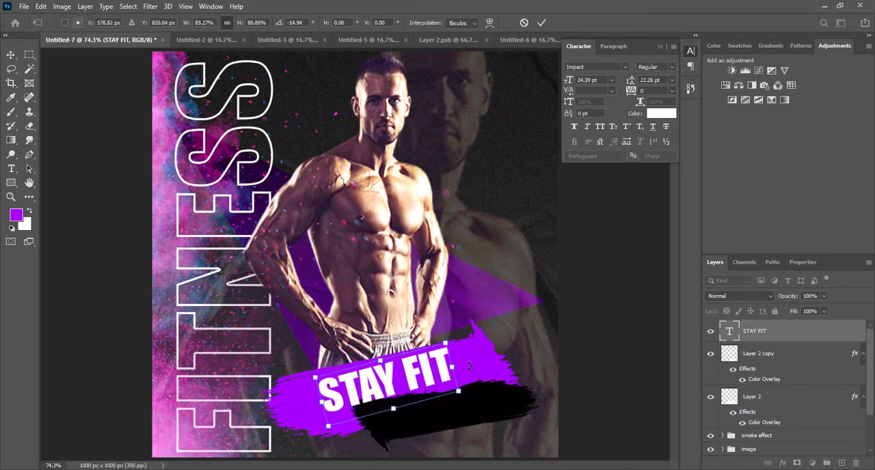
key("Return")
Step: Change the STAY FIT text's font to Evogria Regular and scale the text down slightly within the purple stroke
left_click(600, 66)
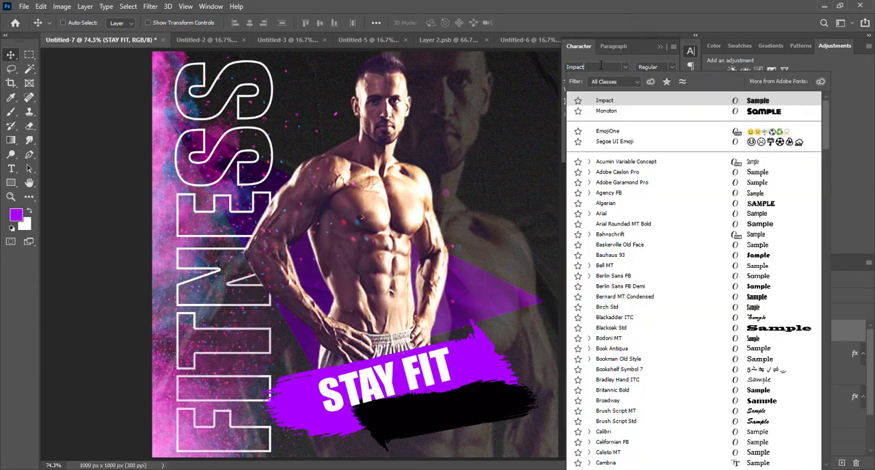
type("Evogria")
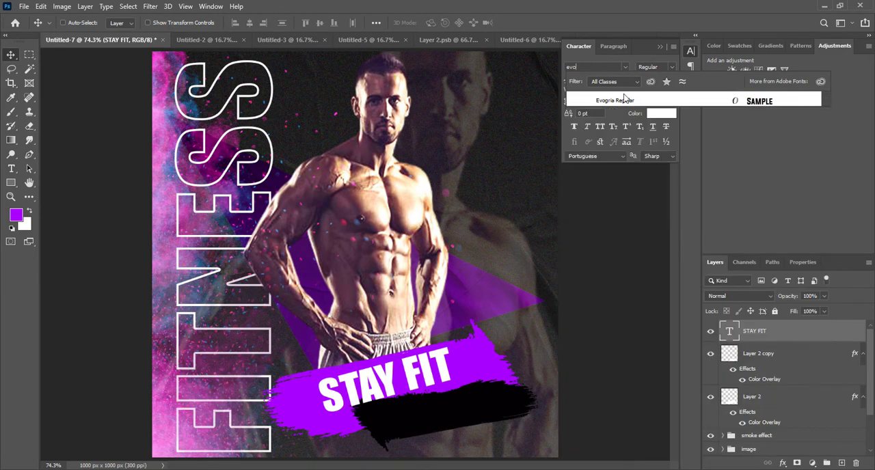
left_click(631, 100)
key("ctrl")
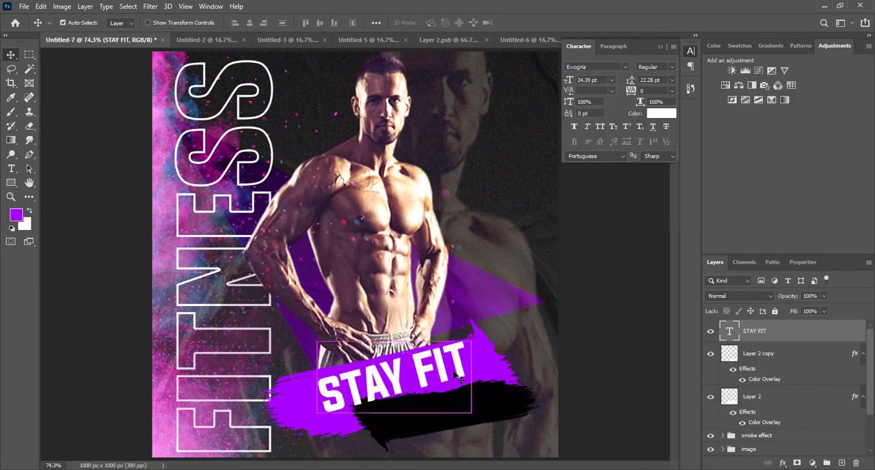
key("ctrl+t")
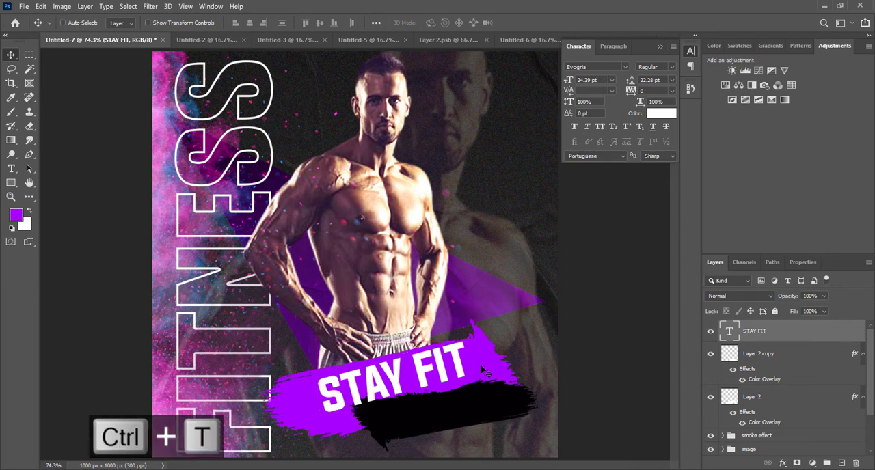
left_click_drag(486, 332, 468, 348)
Step: Duplicate the STAY FIT text onto the black brush stroke and scale the copy down to about 16 pt
left_click_drag(426, 402, 482, 419)
key("Return")
key("ctrl+t")
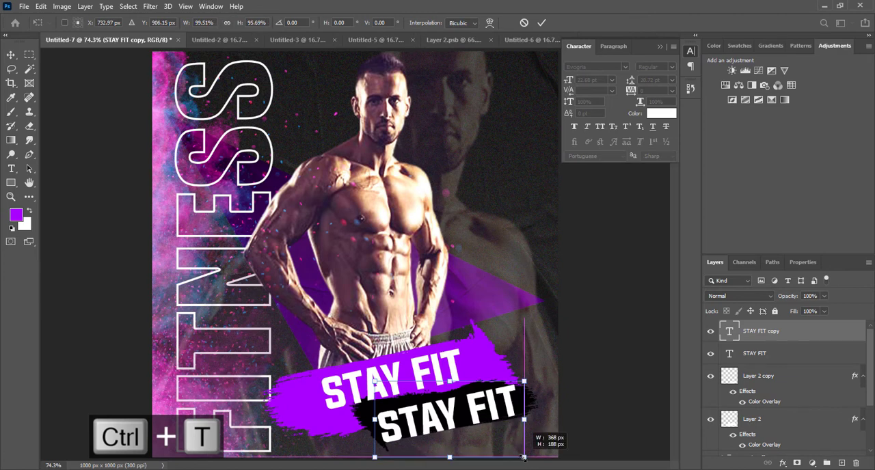
left_click_drag(523, 459, 491, 426)
key("Return")
Step: Replace the wording of the smaller text copy on the black stroke with NOT STILL
key("t")
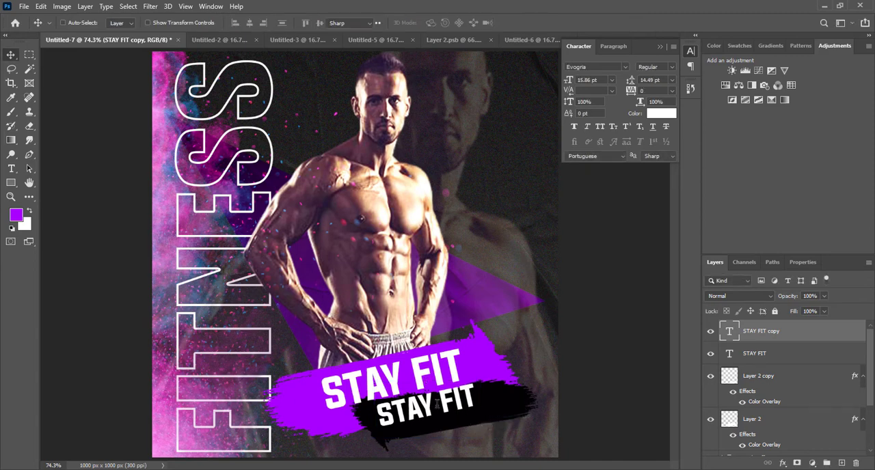
left_click_drag(383, 414, 495, 396)
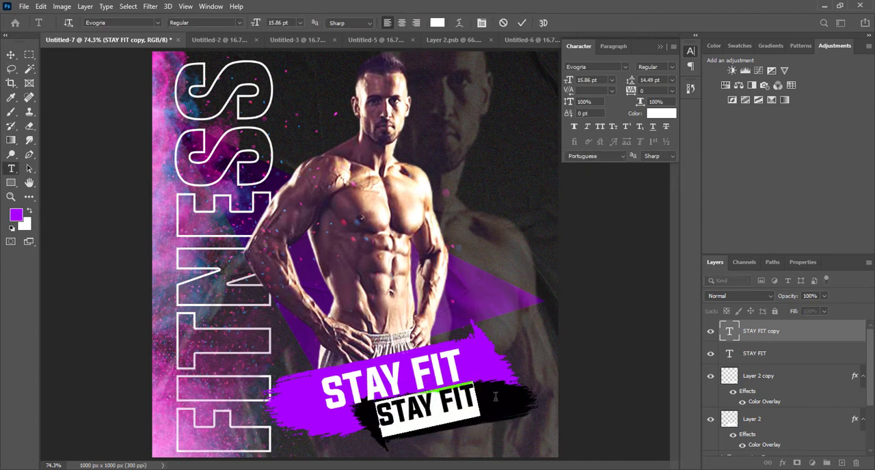
type("NOT STILL")
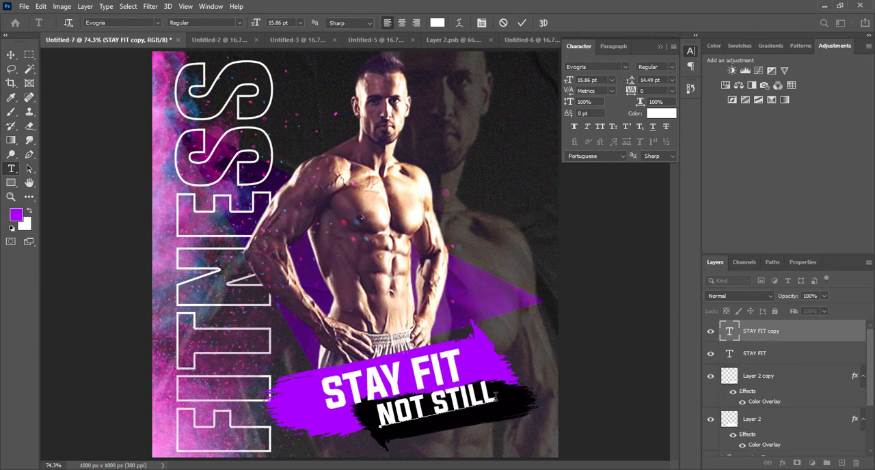
key("ctrl+Return")
left_click(12, 55)
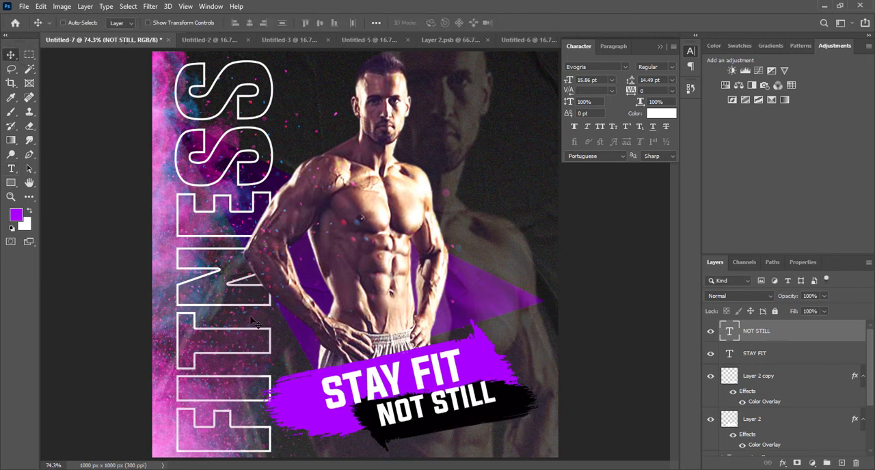
Step: Rotate the NOT STILL text about 2.6 degrees clockwise and nudge it down and right within the black stroke
left_click_drag(488, 398, 497, 404)
key("ctrl+z")
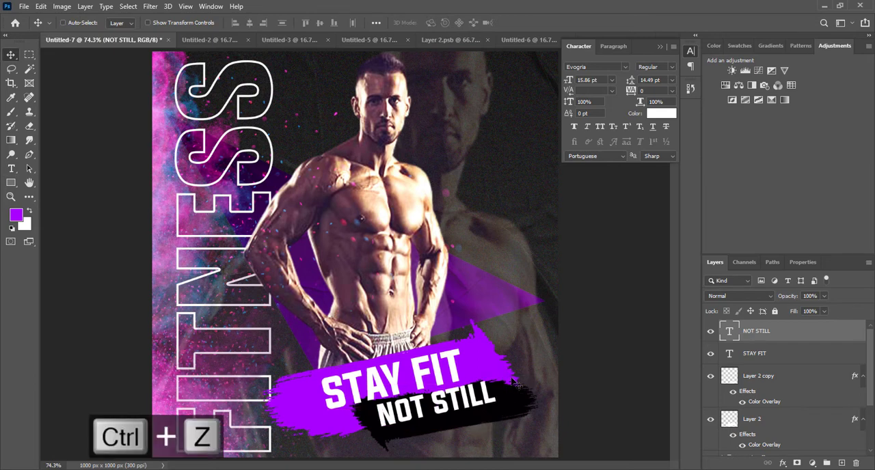
key("ctrl+t")
mouse_move(509, 370)
left_mouse_down()
mouse_move(525, 359)
mouse_move(511, 373)
left_mouse_up()
key("Down")
key("Down")
key("Down")
key("Down")
key("Down")
key("Down")
key("Down")
key("Down")
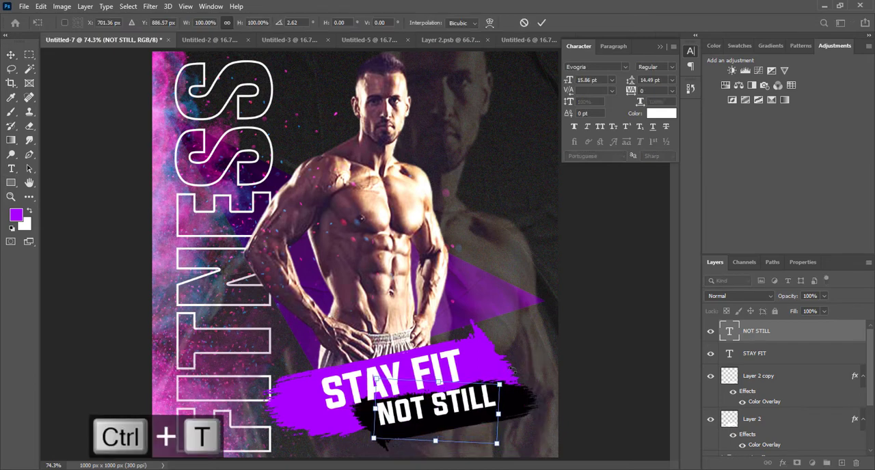
key("Right")
key("Right")
key("Right")
key("Right")
key("Right")
key("Right")
key("Right")
key("Right")
key("Right")
key("Right")
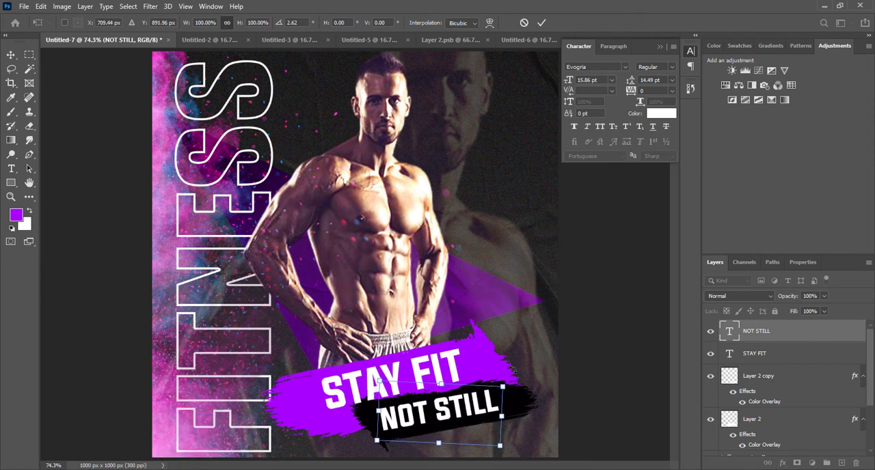
key("Return")
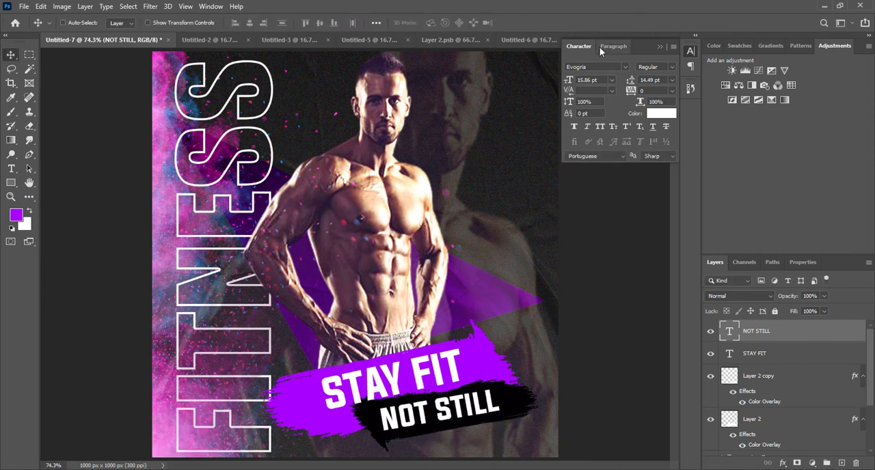
Step: Recolor the NOT STILL text with the purple a800ff sampled from the larger brush stroke
left_click(661, 113)
left_click(312, 395)
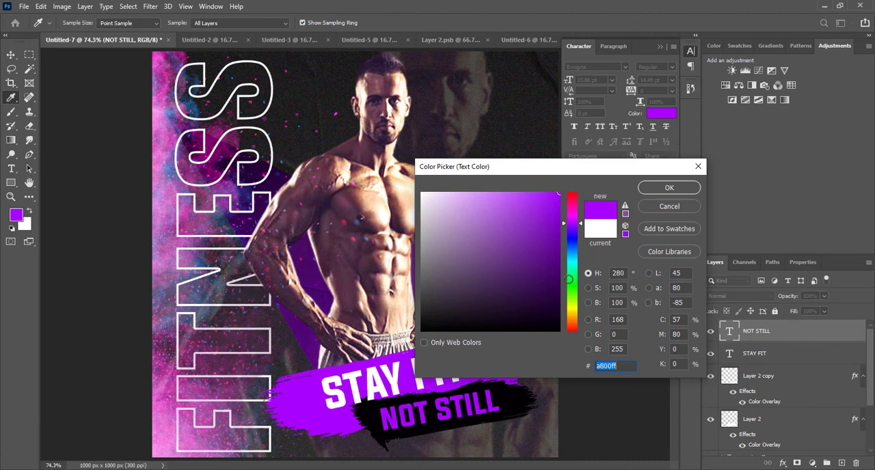
left_click(660, 189)
left_click(660, 46)
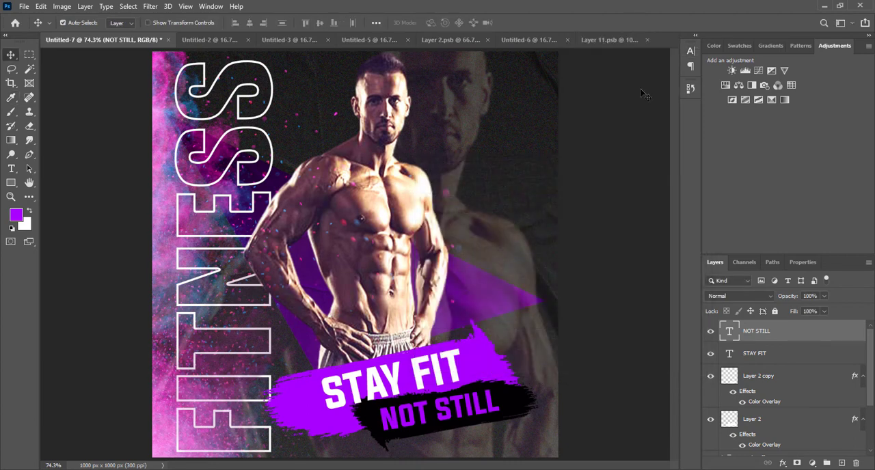
key("ctrl+0")
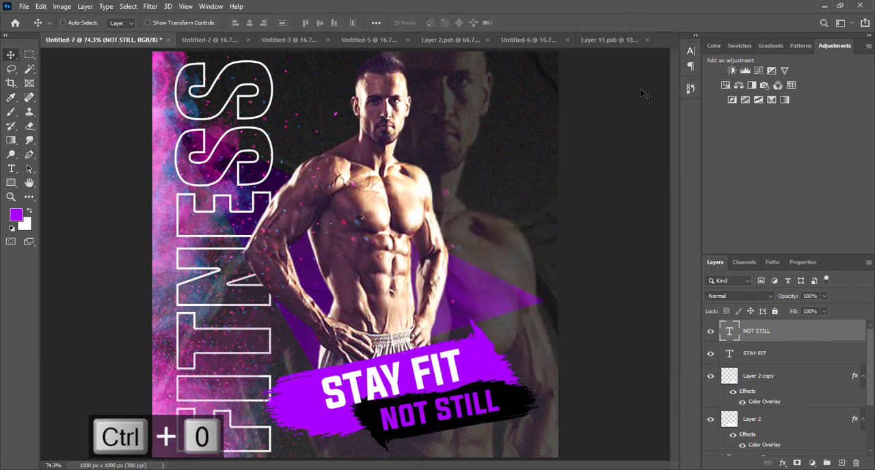
Step: Group the NOT STILL and STAY FIT text layers and name the group text
left_click(794, 355, "shift")
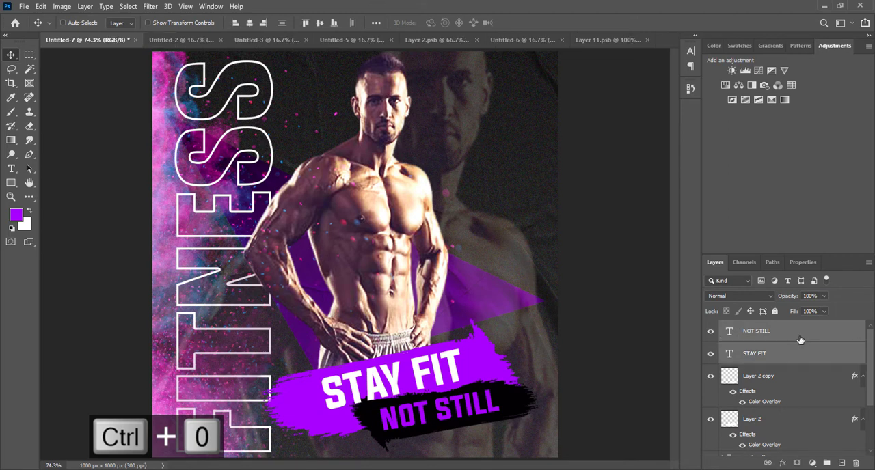
left_click(800, 335)
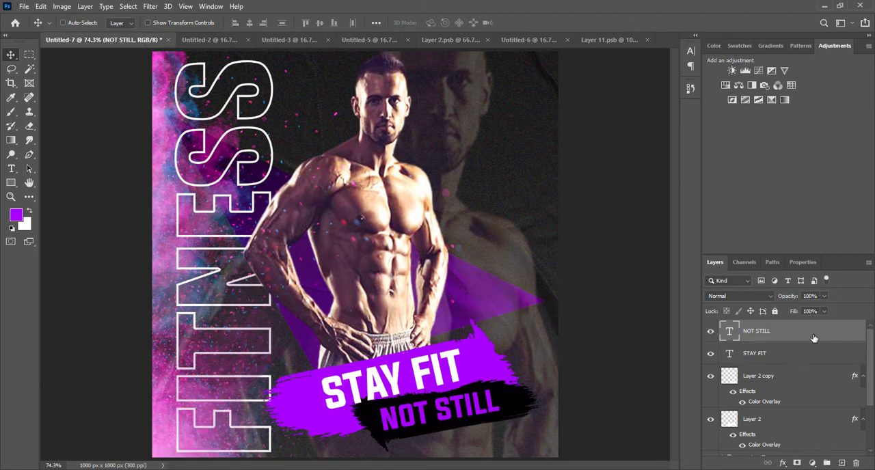
left_click(779, 335, "ctrl")
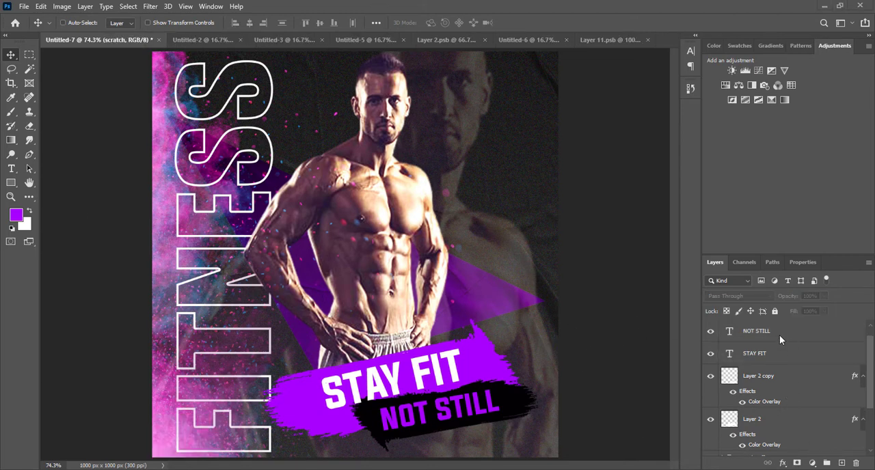
left_click(794, 336)
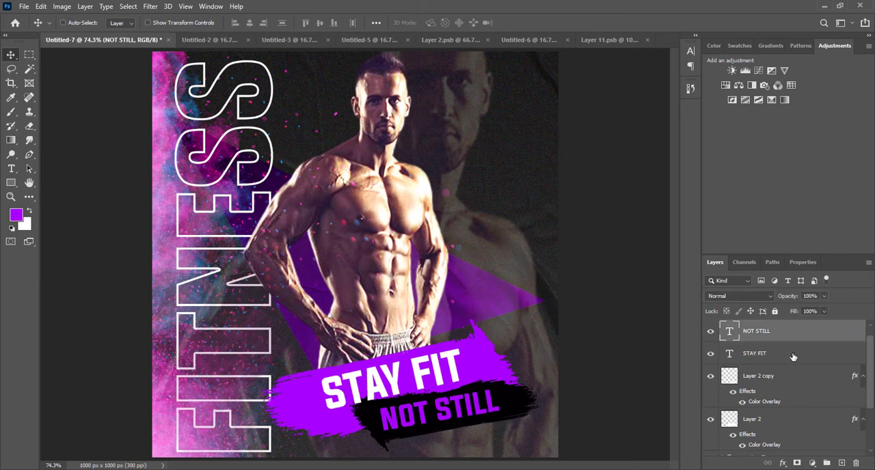
left_click(793, 354, "ctrl")
key("ctrl+g")
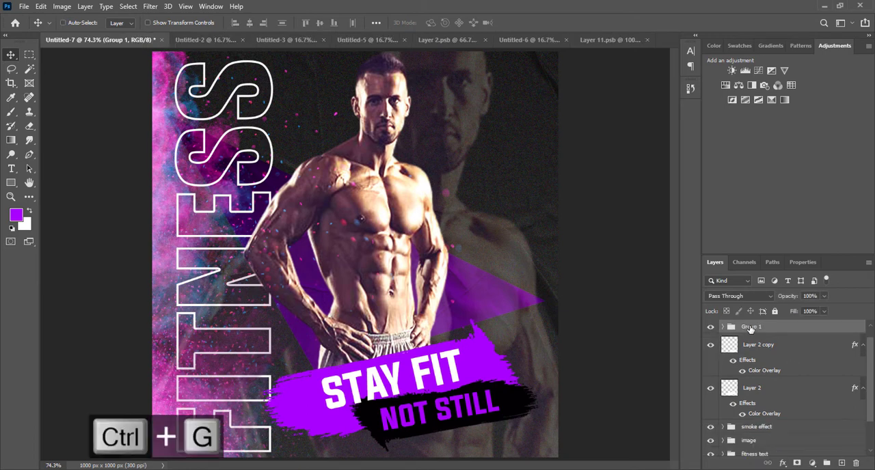
double_click(751, 326)
type("text")
Step: Group the two brush stroke layers, Layer 2 and Layer 2 copy, and name the group bruch stroke
left_click(834, 384)
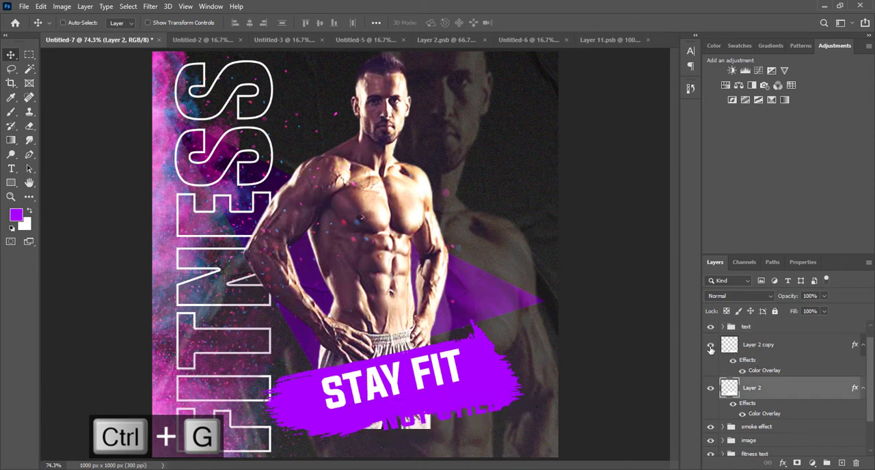
left_click(752, 346)
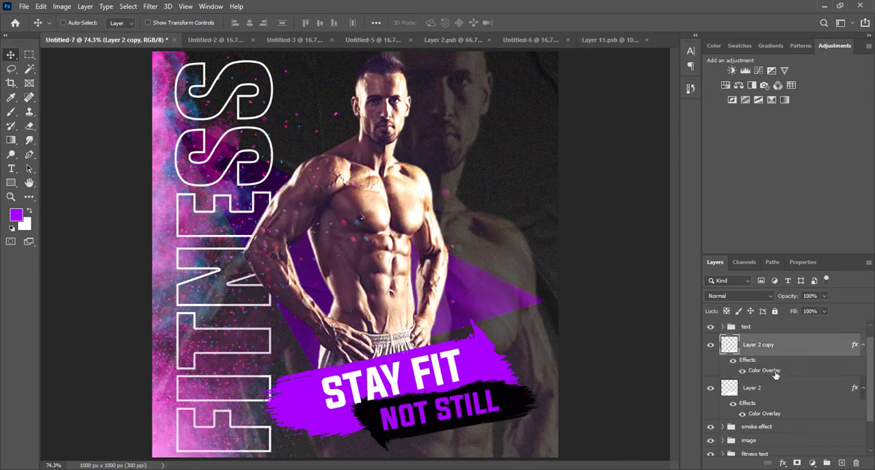
left_click(799, 387, "shift")
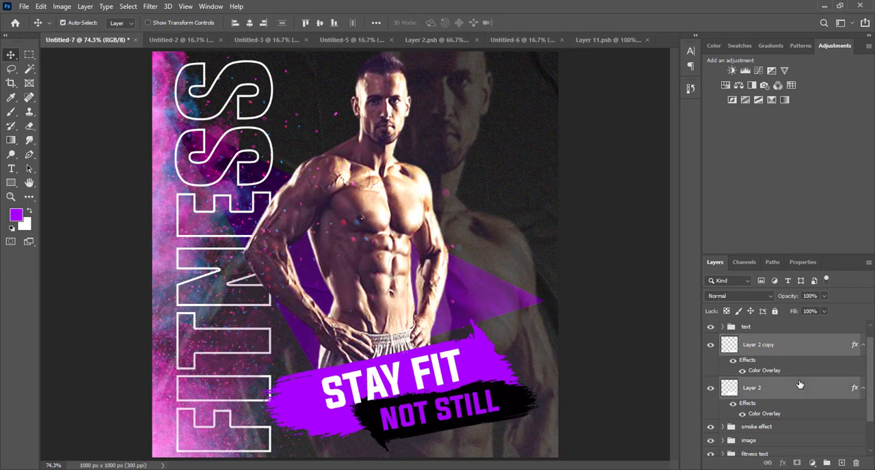
key("ctrl+g")
double_click(752, 354)
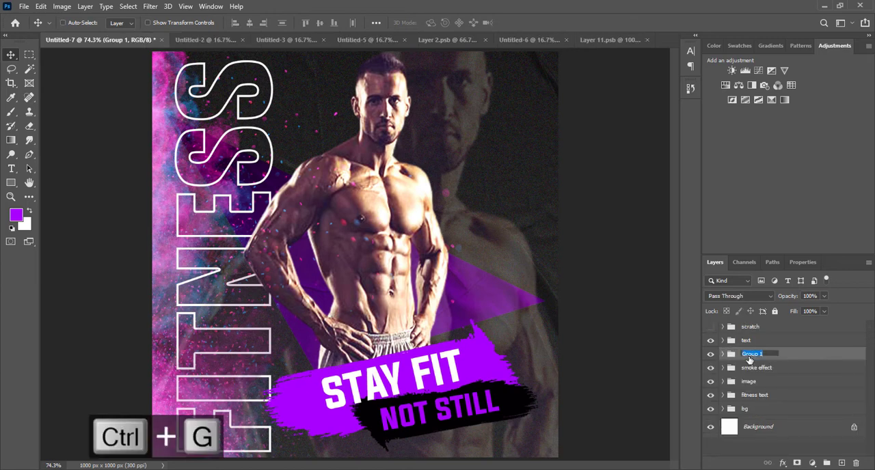
type("bruch stroke")
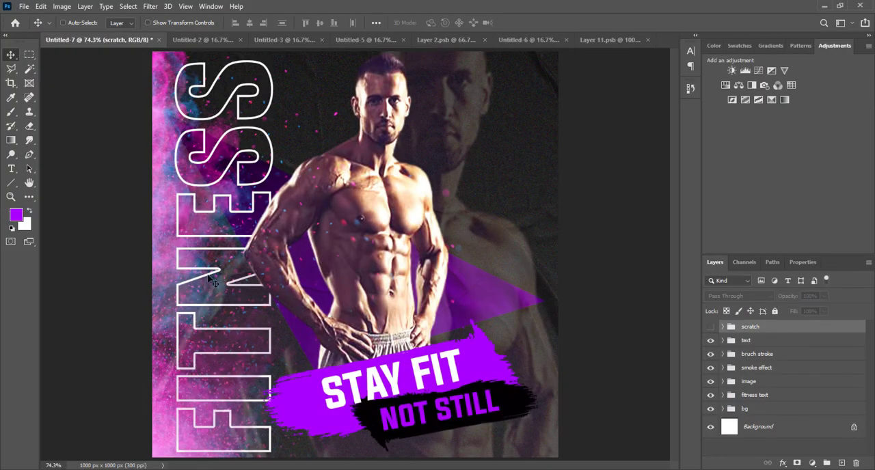
Step: Activate the Line tool for drawing a line shape on the poster
key("u")
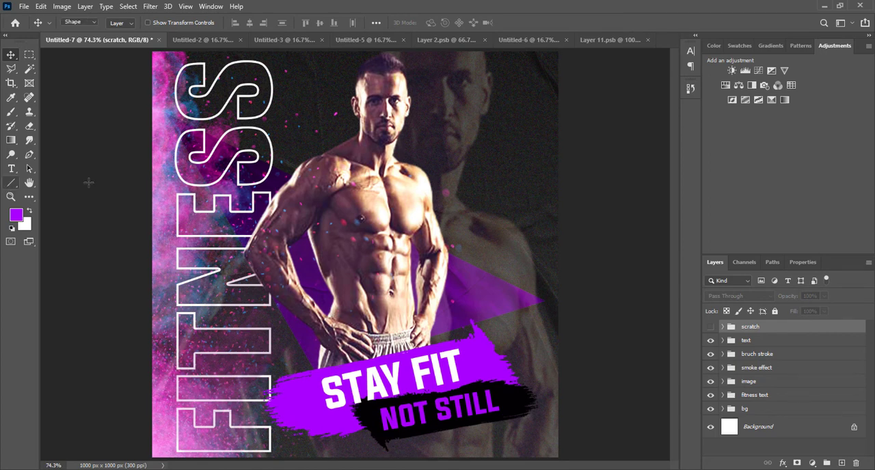
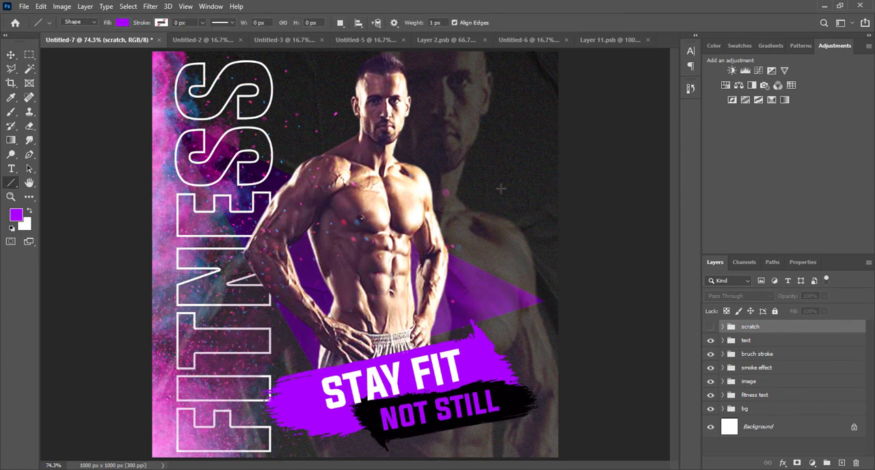
Step: Draw three connected lines forming a triangle over the man's torso and merge their shape layers into one
mouse_move(502, 188)
left_mouse_down()
mouse_move(287, 326)
mouse_move(272, 356)
mouse_move(271, 316)
mouse_move(231, 205)
mouse_move(227, 221)
mouse_move(279, 207)
mouse_move(472, 198)
mouse_move(503, 186)
left_mouse_up()
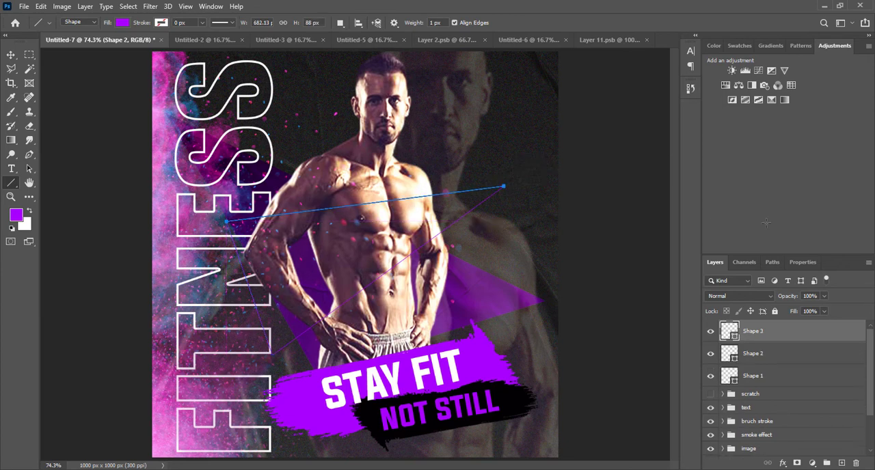
left_click(790, 378, "shift")
key("ctrl+e")
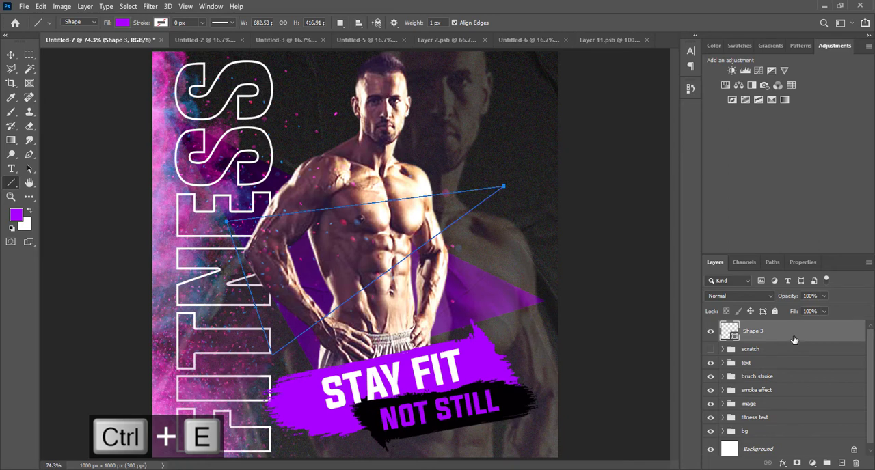
Step: Add an inside stroke to the line triangle with color A800FF and a size of 13 px
double_click(794, 339)
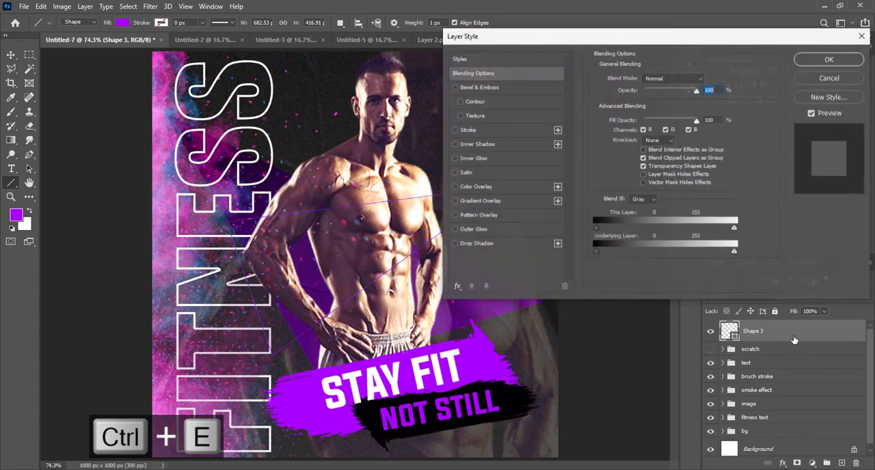
left_click(456, 128)
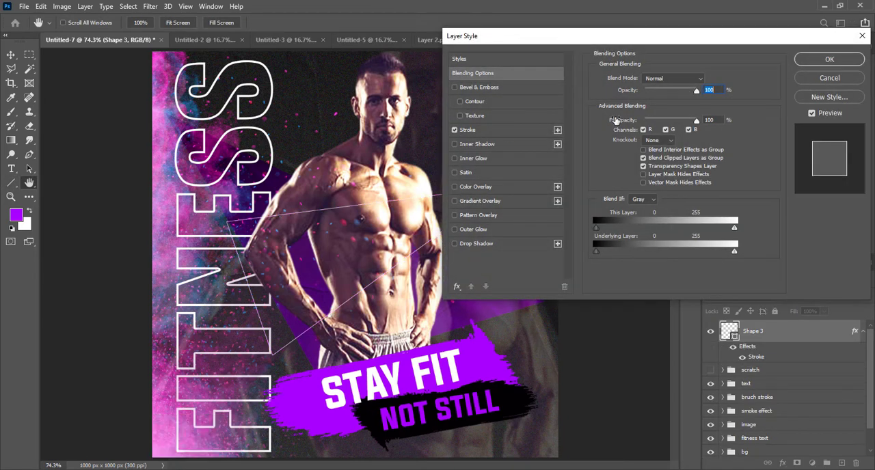
left_click(511, 130)
left_click(620, 157)
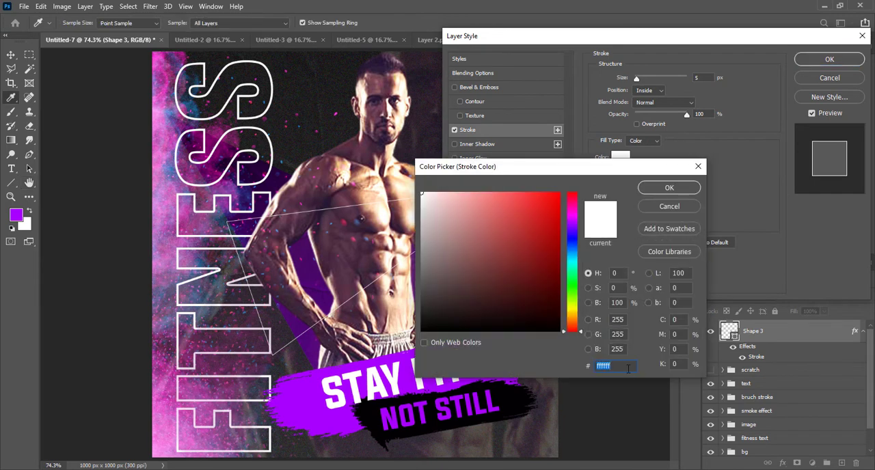
type("8")
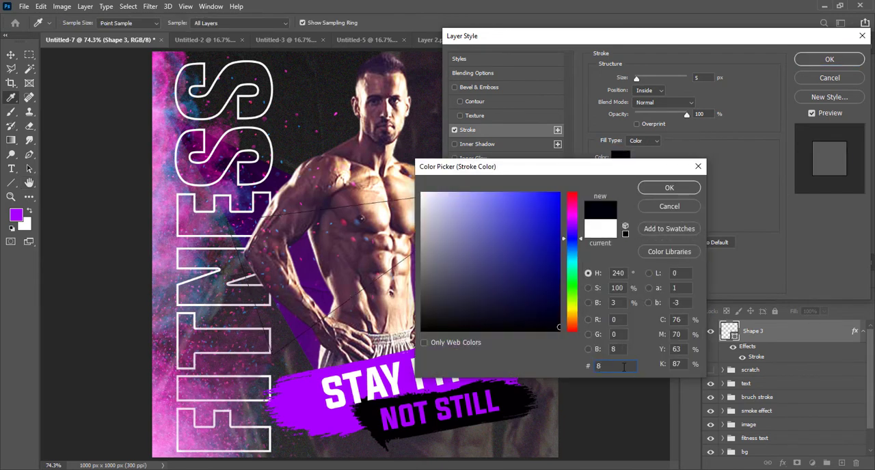
type("00FF")
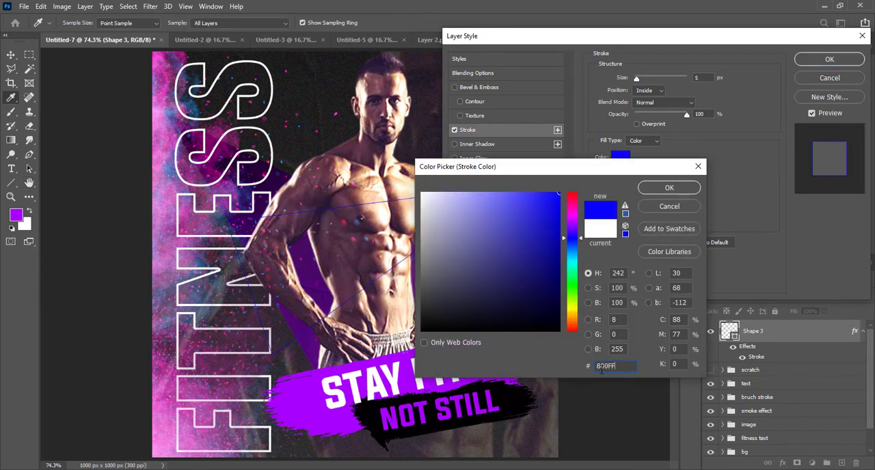
type("A")
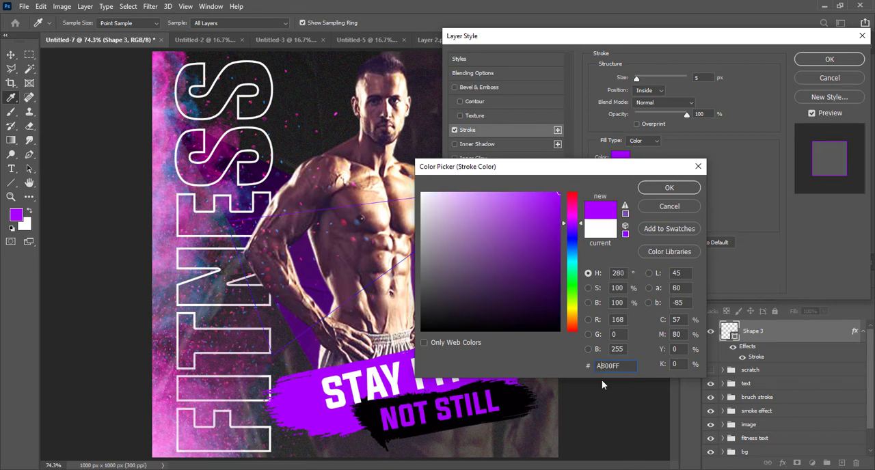
left_click(667, 188)
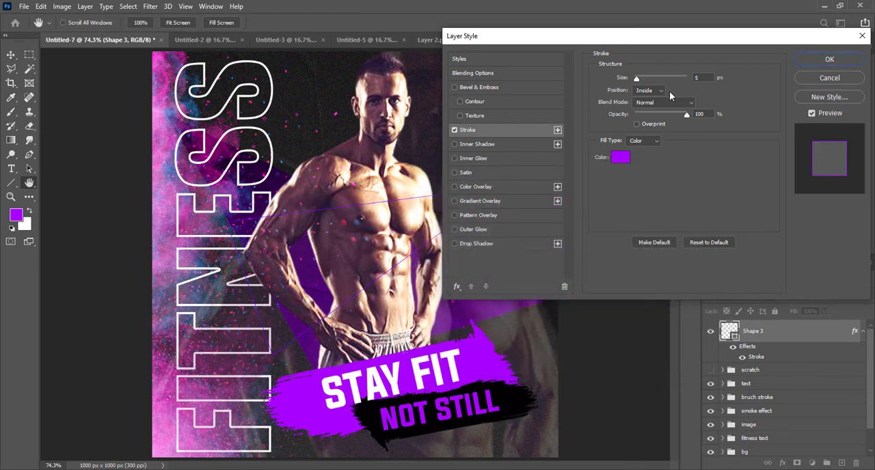
left_click(705, 76)
scroll(704, 76, "up", 3)
scroll(705, 75, "up", 2)
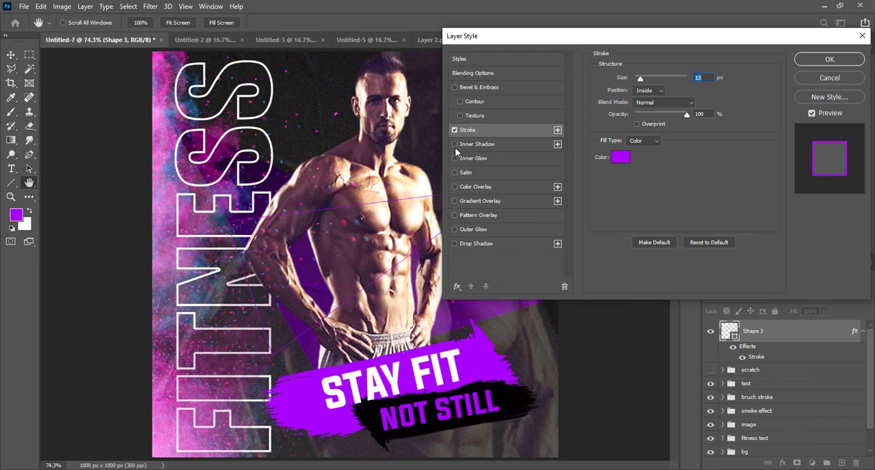
Step: Enable an outer glow on the line triangle and set its color to A800FF
left_click(455, 229)
left_click(470, 230)
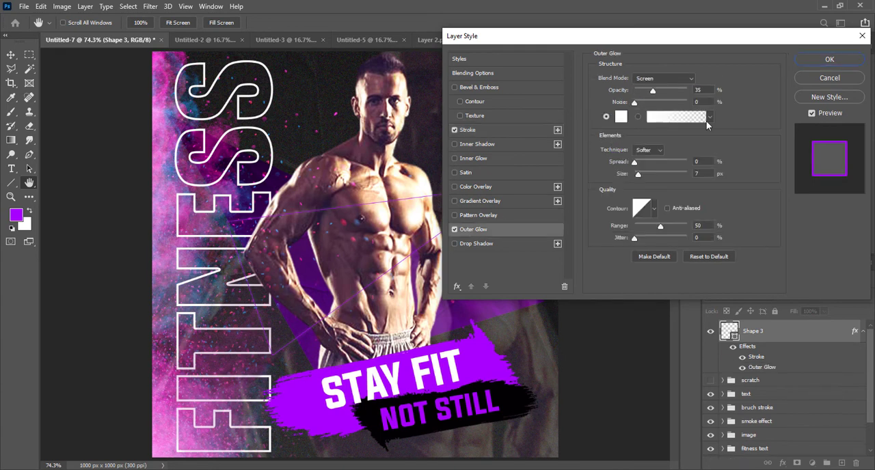
left_click(620, 117)
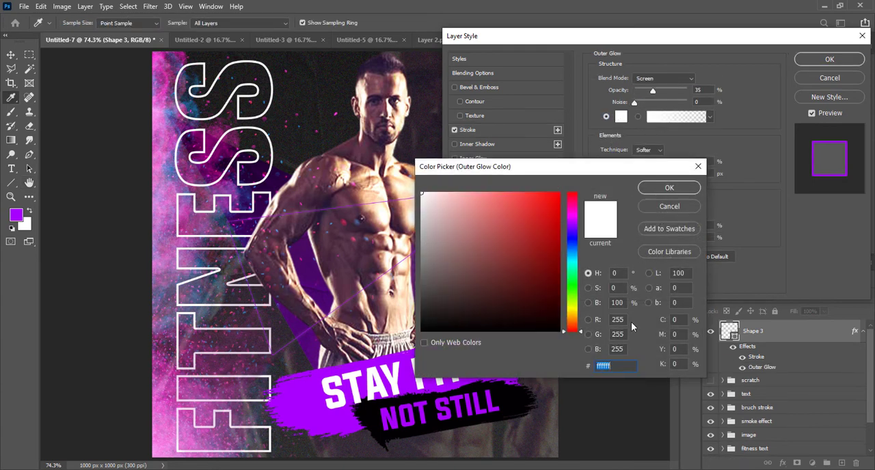
key("ctrl+v")
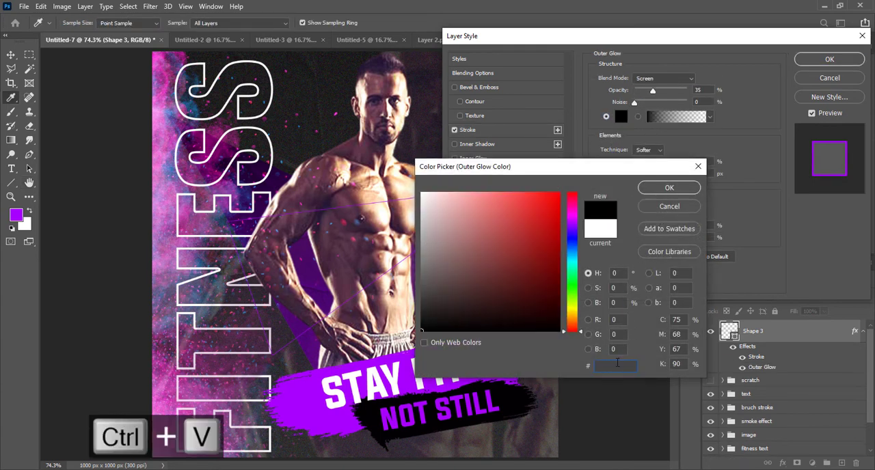
type("A800FF")
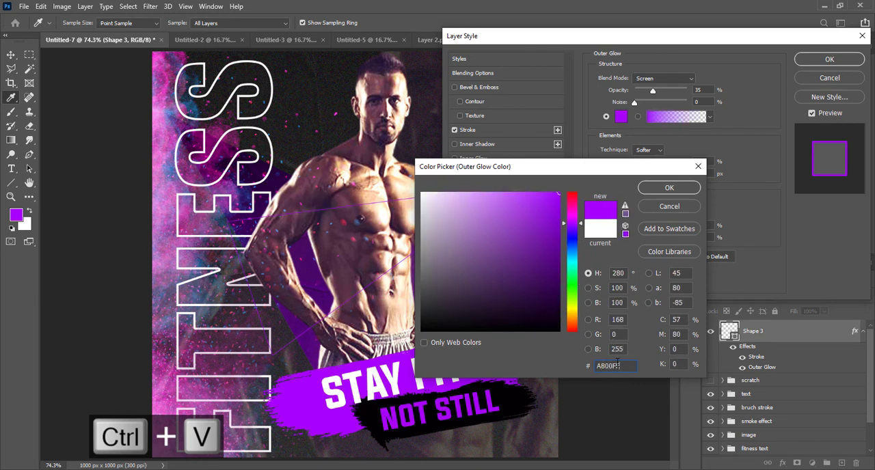
left_click(662, 188)
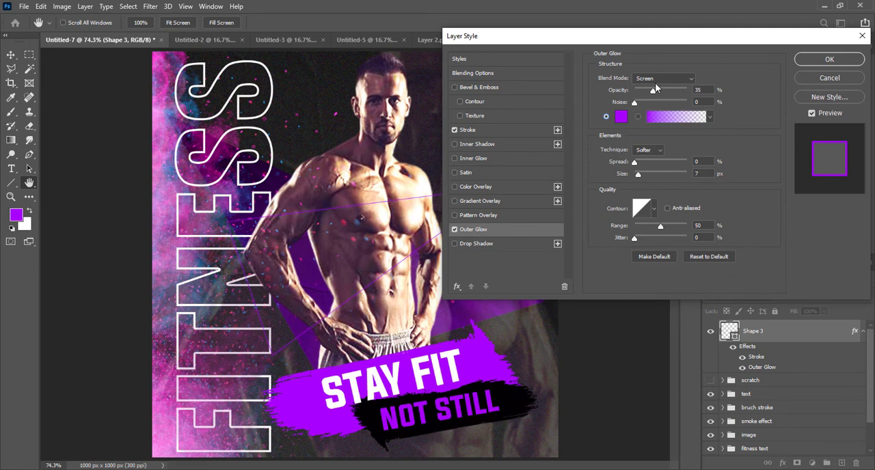
Step: Set the outer glow to 100% opacity, 10% spread and 7 px size, remove its noise, and apply the layer style
left_click_drag(653, 92, 699, 95)
left_click_drag(635, 104, 640, 103)
mouse_move(644, 173)
left_mouse_down()
mouse_move(633, 176)
mouse_move(646, 166)
left_mouse_up()
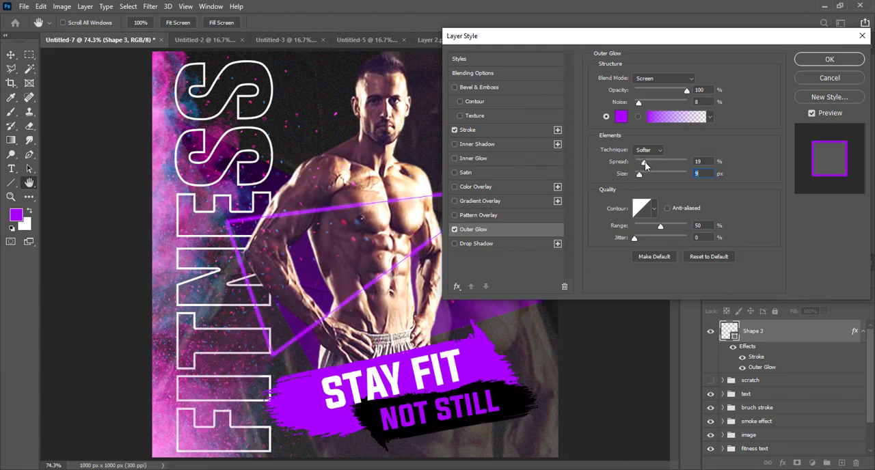
left_click(707, 162)
scroll(707, 163, "down", 5)
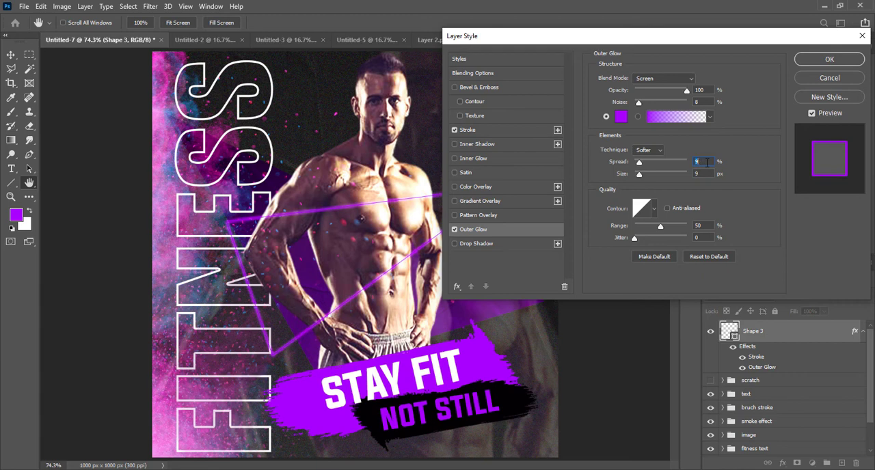
scroll(707, 162, "up", 1)
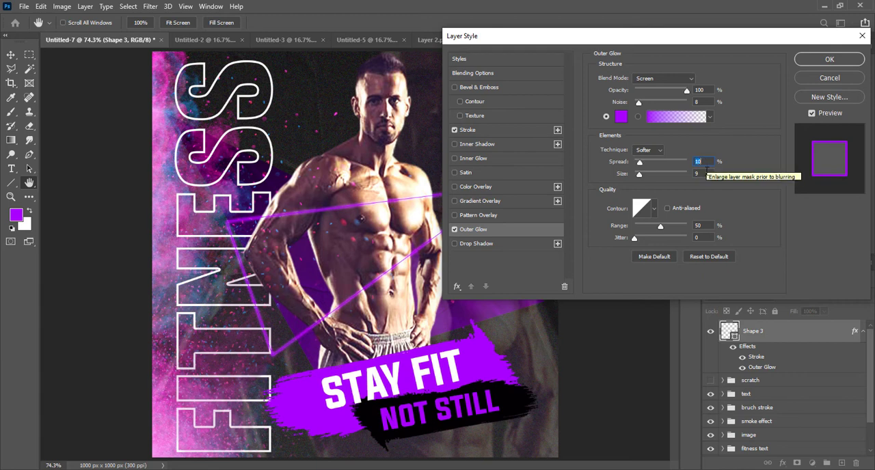
scroll(710, 172, "down", 2)
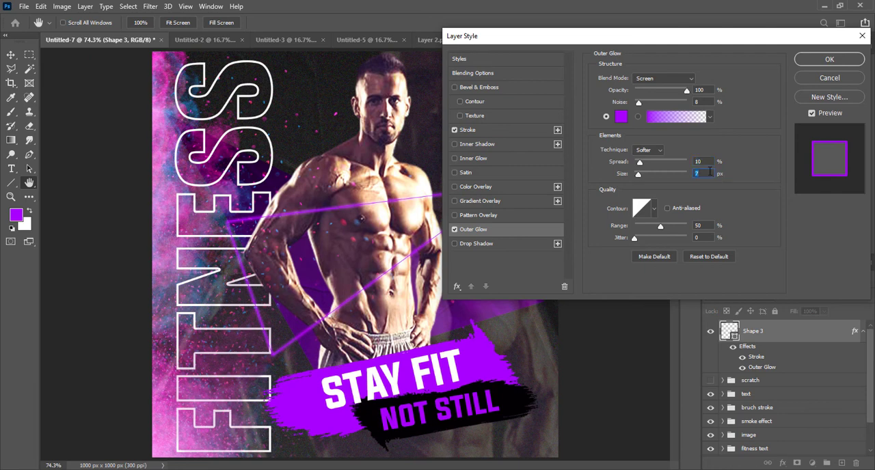
scroll(710, 171, "down", 7)
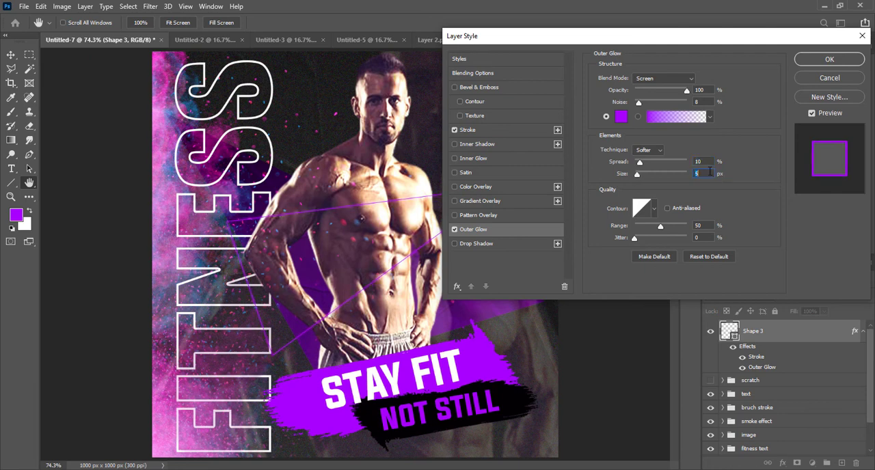
scroll(710, 171, "up", 2)
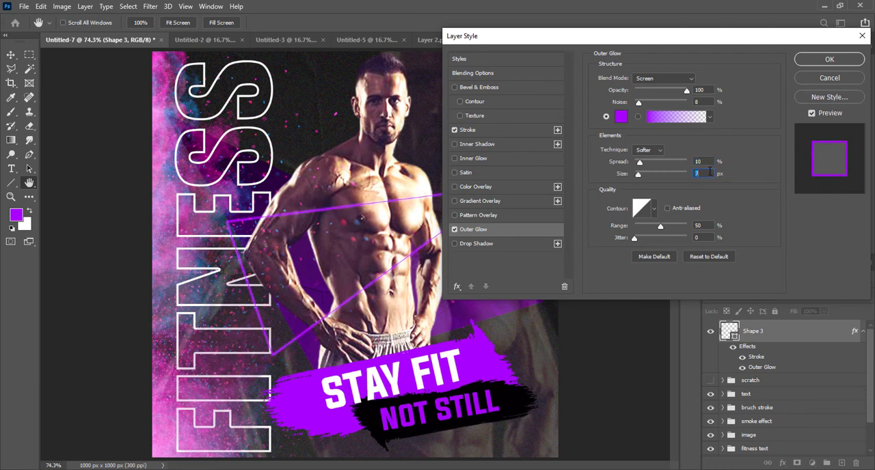
left_click_drag(639, 102, 631, 103)
left_click(813, 60)
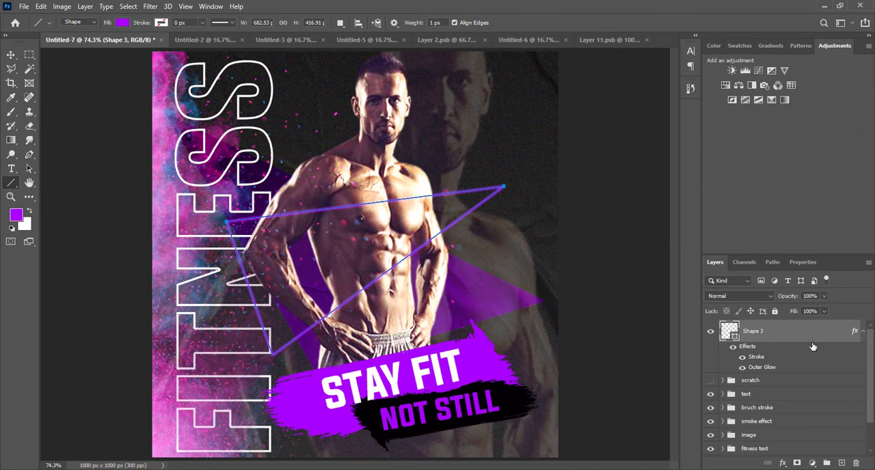
Step: Rotate the line triangle by about -10°, enlarge it to about 118% width and 112% height, and shift it up the torso
left_click(11, 55)
key("ctrl+t")
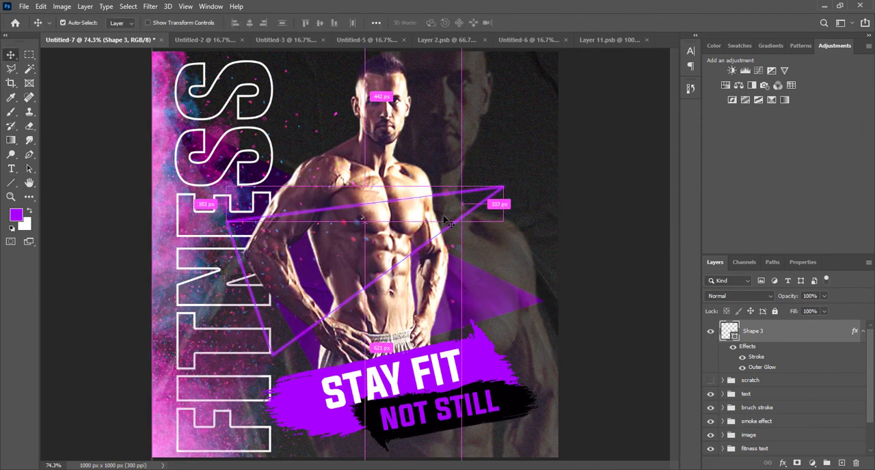
left_click_drag(513, 183, 508, 153)
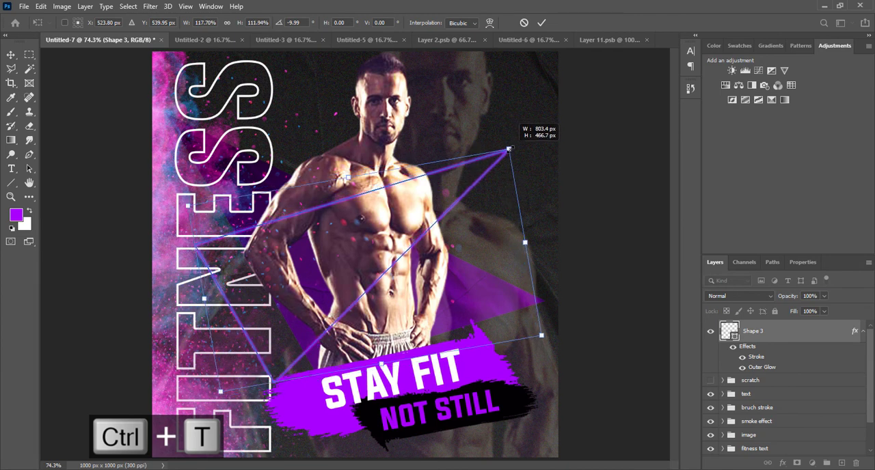
left_click_drag(384, 201, 388, 179)
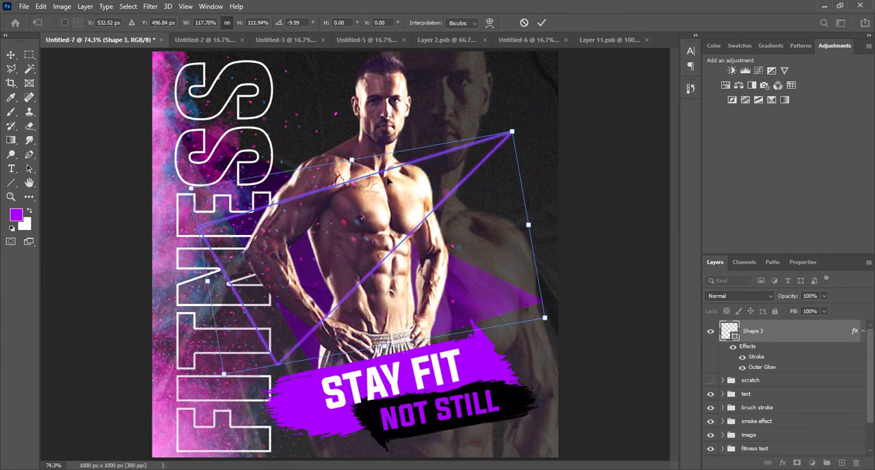
key("Return")
Step: Add a layer mask to the line triangle and begin painting black over the upper line where it crosses the man's arm
left_click(799, 465)
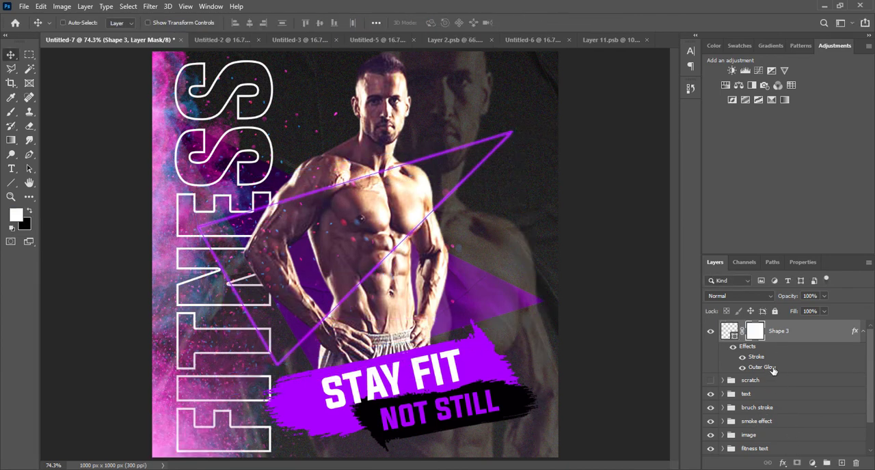
key("b")
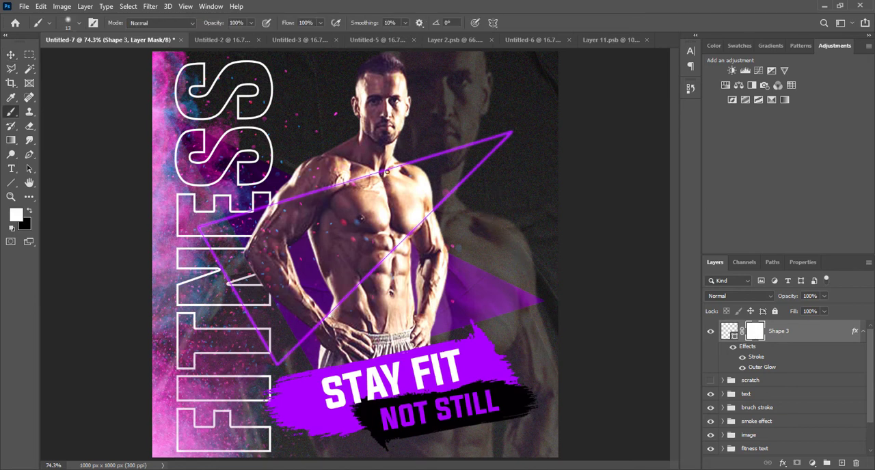
key("x")
key("ctrl+plus")
key("ctrl+plus")
key("ctrl+plus")
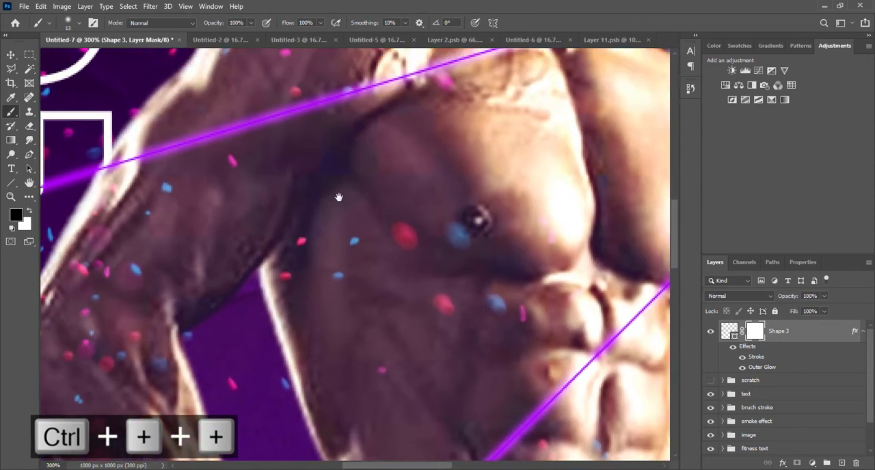
left_click_drag(338, 197, 455, 237)
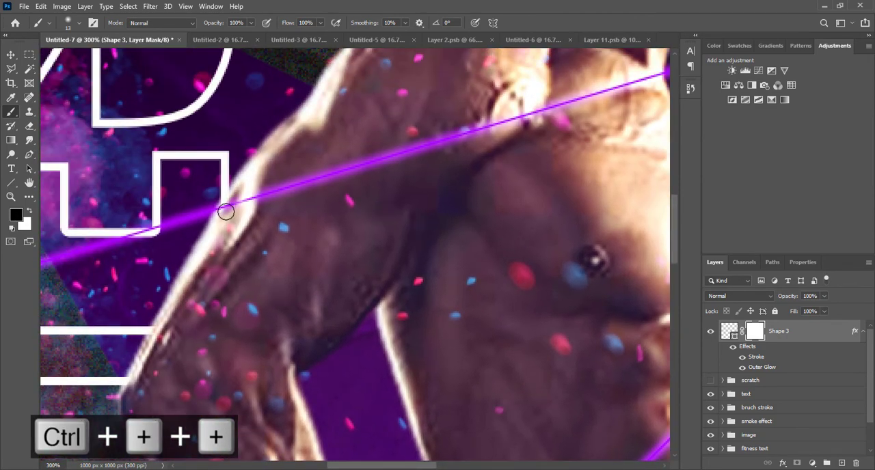
mouse_move(301, 182)
left_mouse_down()
mouse_move(281, 192)
mouse_move(368, 171)
left_mouse_up()
Step: Enlarge the brush to 40 px and mask out the upper line across the man's arm and chest up to the neck
key("bracketright")
key("bracketright")
key("bracketright")
key("bracketright")
key("bracketright")
key("bracketright")
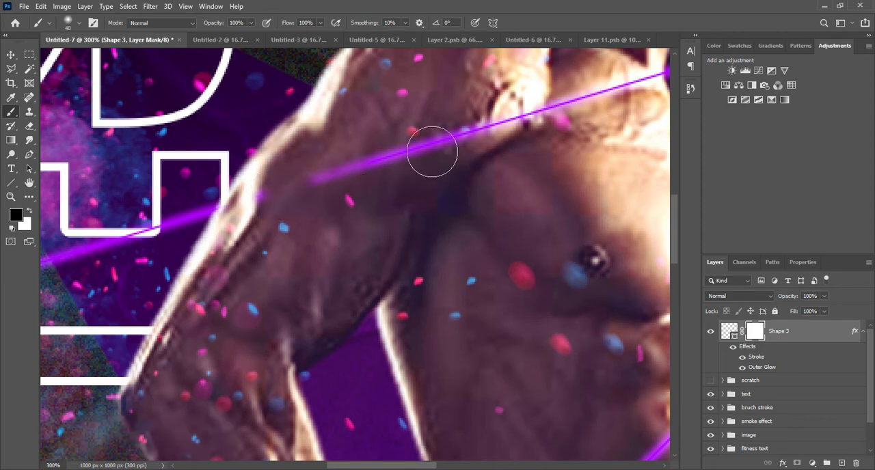
mouse_move(432, 149)
left_mouse_down()
mouse_move(297, 184)
mouse_move(308, 217)
mouse_move(144, 271)
left_mouse_up()
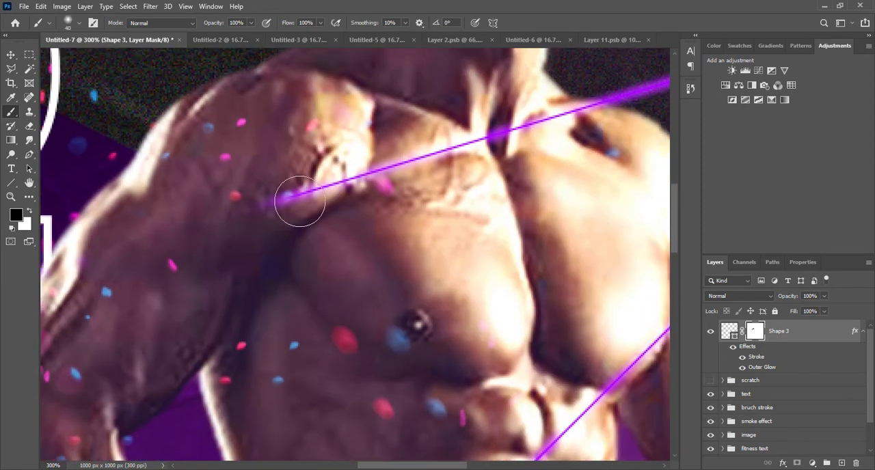
mouse_move(324, 190)
left_mouse_down()
mouse_move(379, 187)
mouse_move(430, 152)
mouse_move(353, 165)
mouse_move(522, 127)
mouse_move(383, 181)
left_mouse_up()
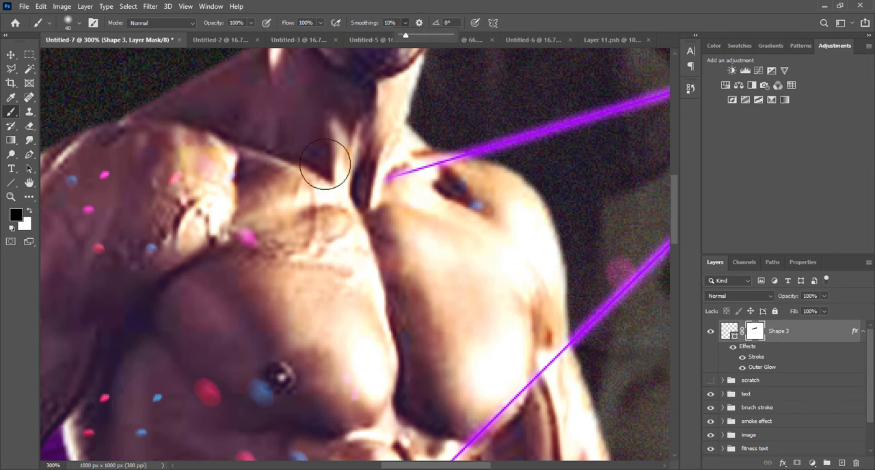
Step: Switch to the Hard Round brush and mask out the upper line between the neck and the outer shoulder edge
right_click(294, 239)
scroll(335, 328, "up", 6)
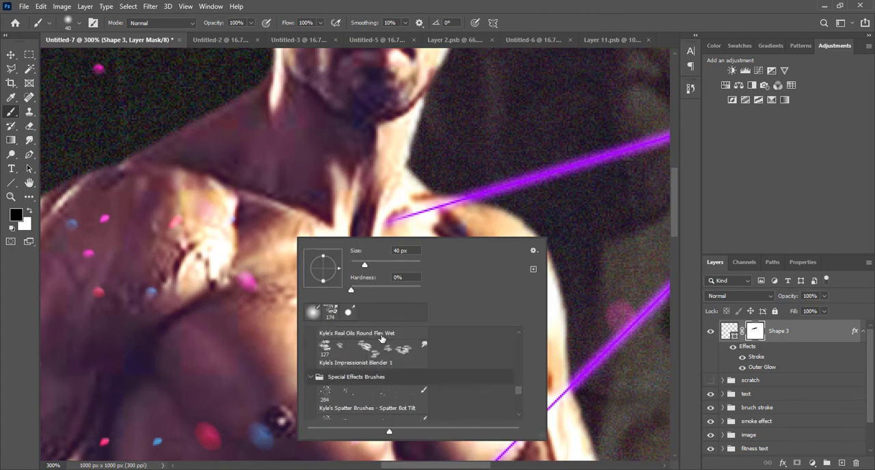
left_click_drag(519, 389, 519, 337)
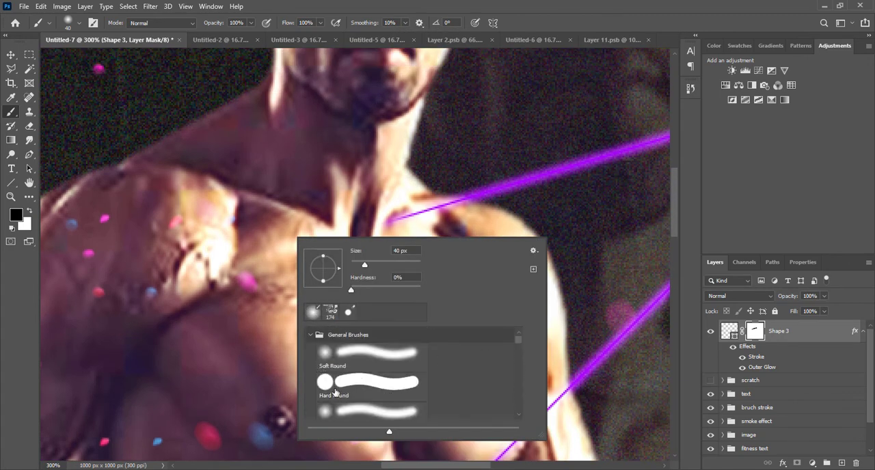
left_click(335, 389)
left_click(224, 358)
mouse_move(329, 257)
left_mouse_down()
mouse_move(395, 209)
mouse_move(426, 234)
mouse_move(439, 231)
left_mouse_up()
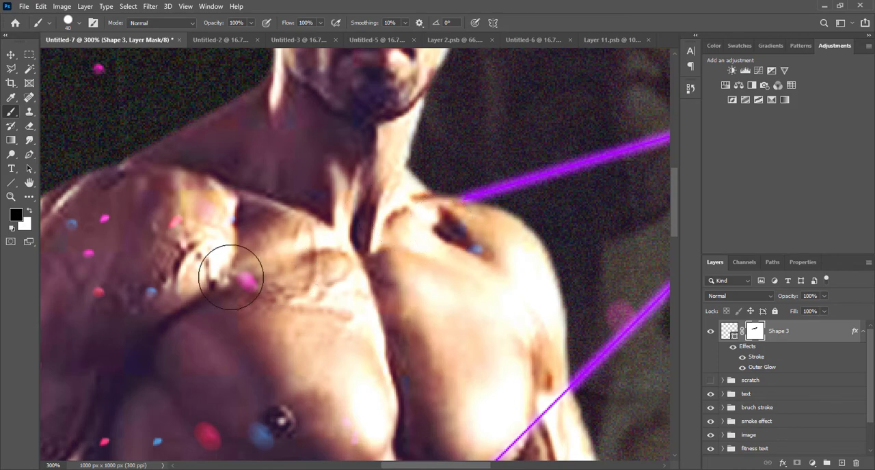
Step: Try to mask out the line triangle's diagonal edge where it crosses the man's chest, abdomen and forearm
left_click_drag(284, 258, 391, 58)
mouse_move(515, 353)
left_mouse_down()
mouse_move(482, 265)
mouse_move(480, 148)
left_mouse_up()
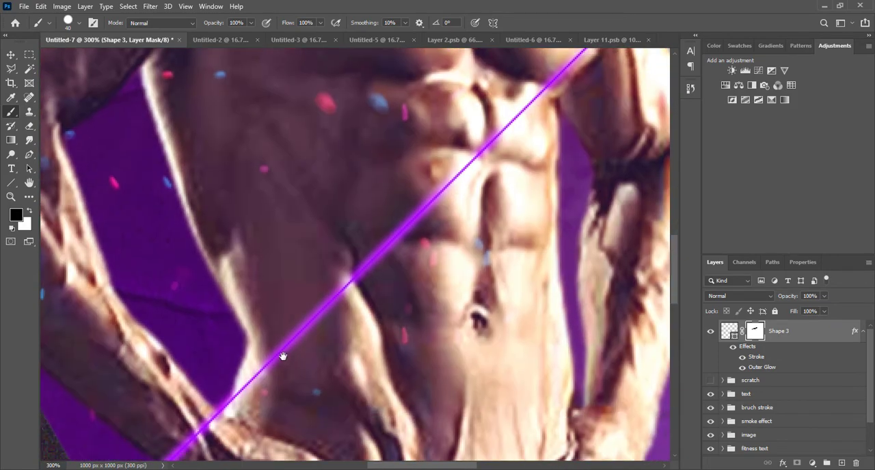
left_click_drag(271, 388, 521, 110)
mouse_move(531, 89)
left_mouse_down()
mouse_move(300, 269)
mouse_move(342, 219)
mouse_move(389, 188)
left_mouse_up()
key("ctrl+0")
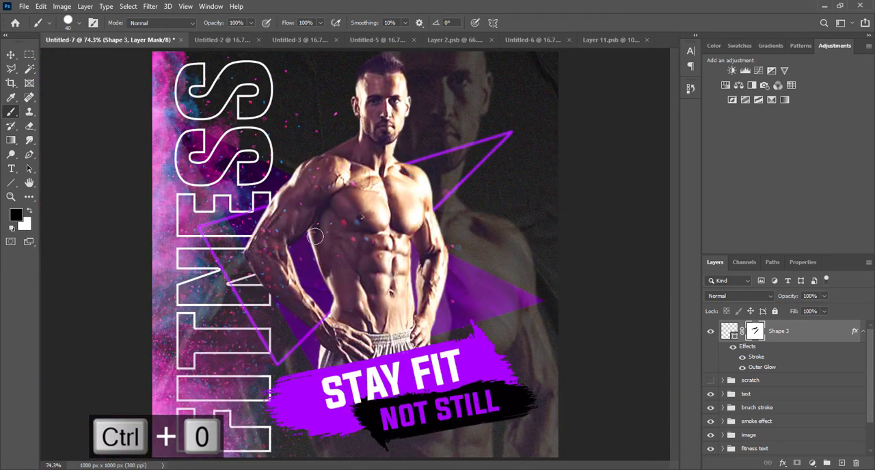
Step: Undo the mask painting on the diagonal line across the torso and switch to the Move tool
key("ctrl+z")
key("ctrl+z")
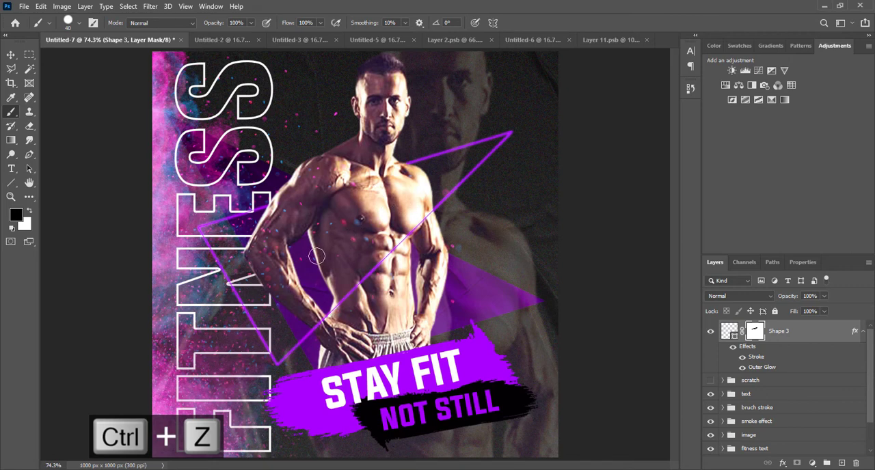
left_click(11, 54)
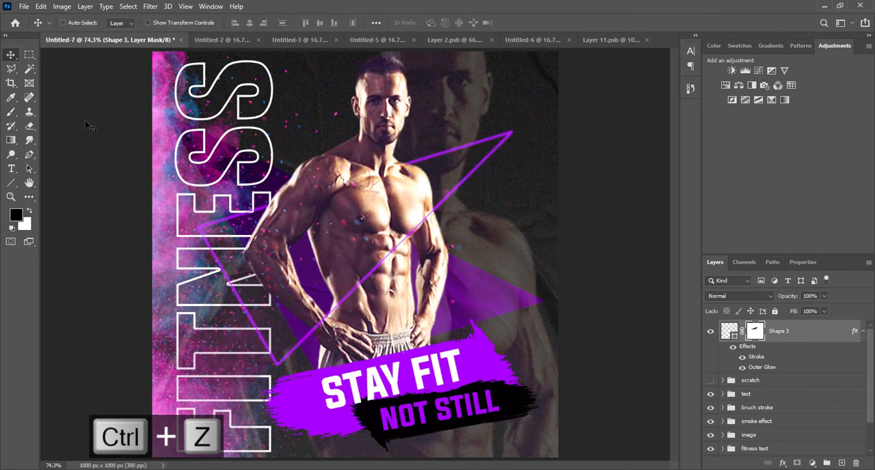
key("ctrl+0")
Step: Put the Shape 3 layer in a new group named stroke and make the scratch group visible again
left_click(862, 332)
left_click(797, 338)
key("ctrl+g")
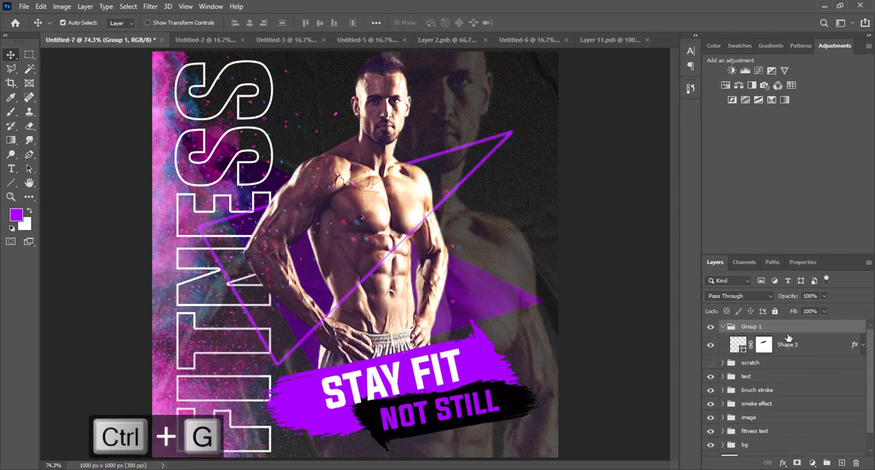
double_click(752, 327)
type("sh")
type("roke")
key("Return")
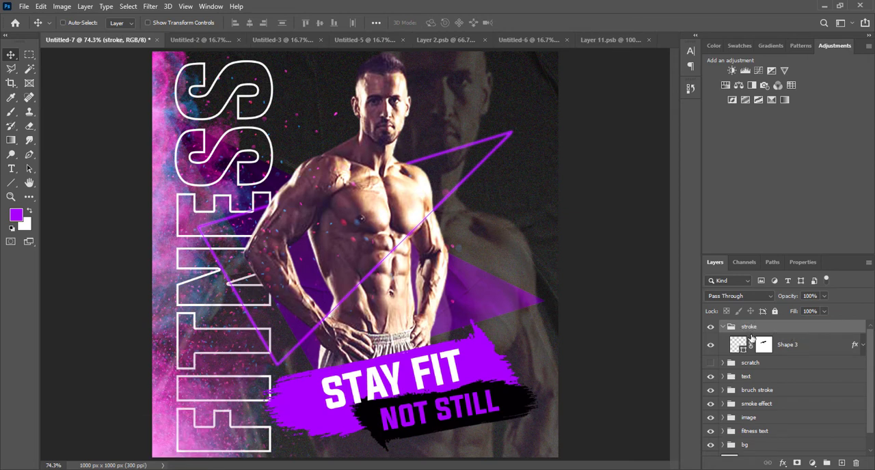
left_click(722, 327)
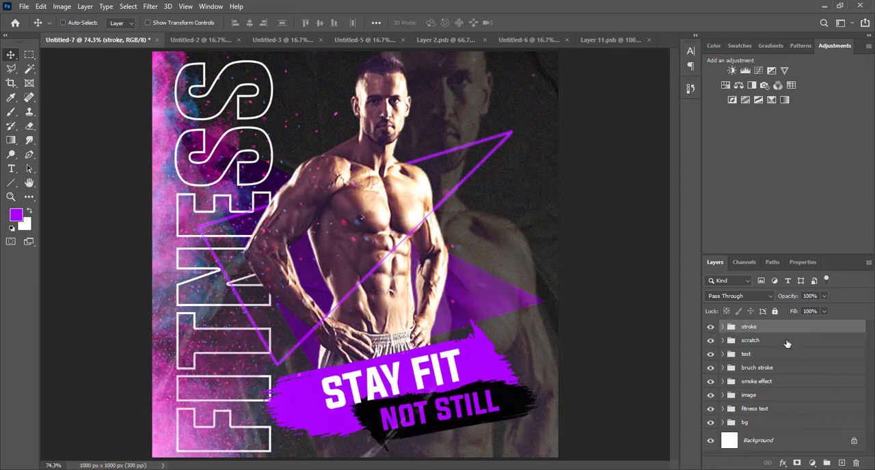
Step: Expand the bruch stroke group and preview the black stroke on Layer 2 copy without its Color Overlay
left_click(726, 372)
left_click(724, 370)
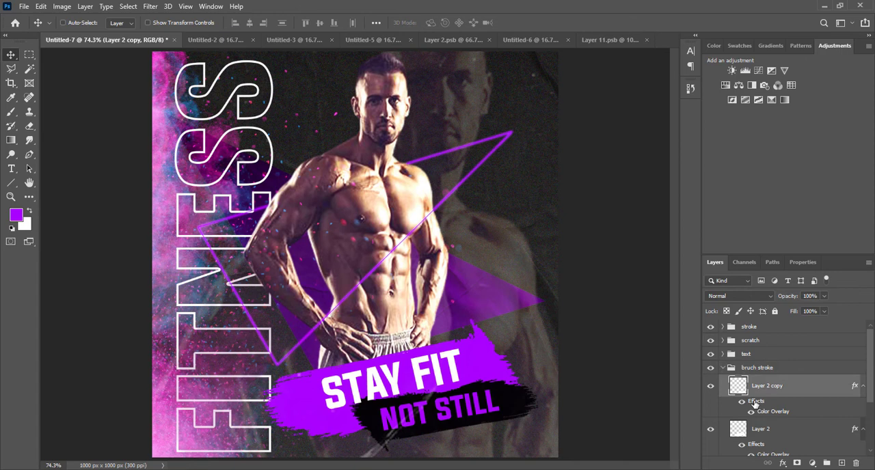
double_click(755, 402)
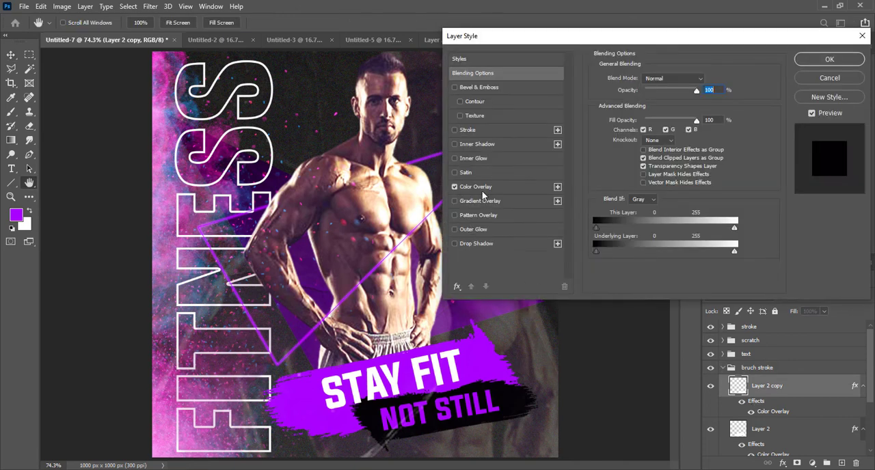
left_click(456, 189)
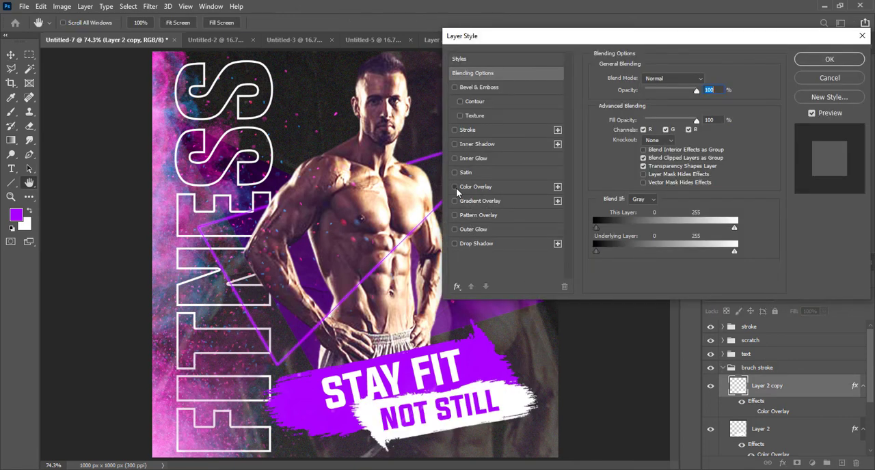
left_click(456, 188)
left_click(829, 81)
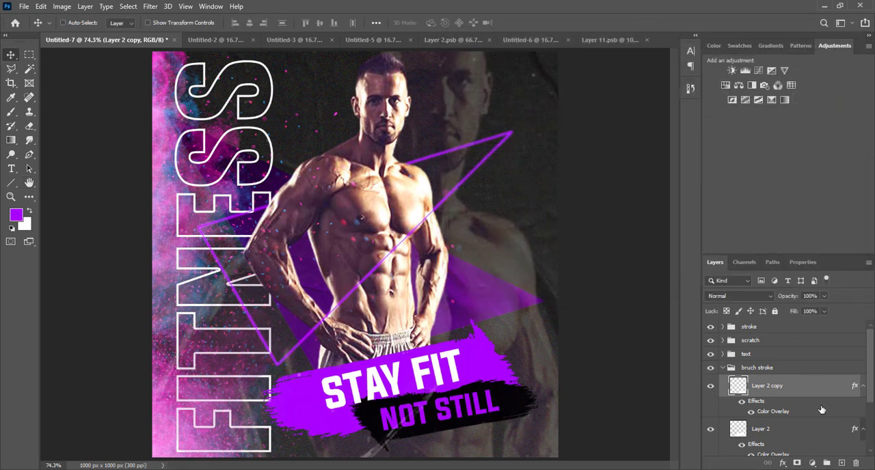
Step: Replace Layer 2's Color Overlay with a Gradient Overlay using the Foreground to Background preset
left_click(761, 445)
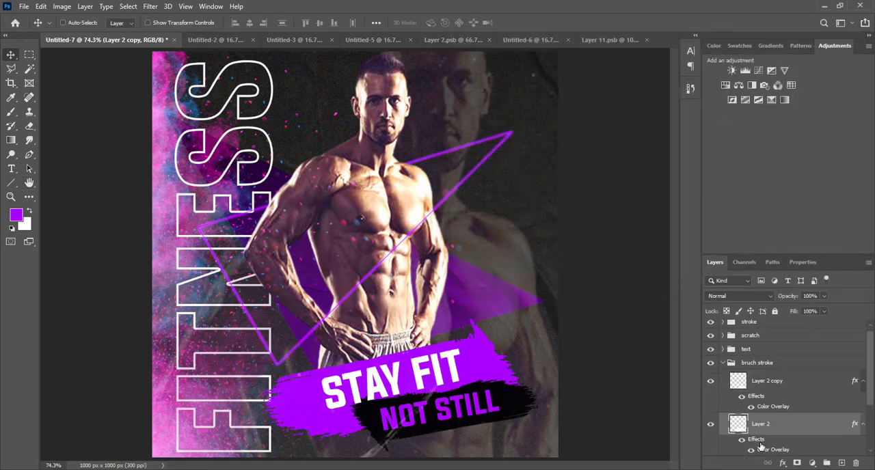
double_click(760, 444)
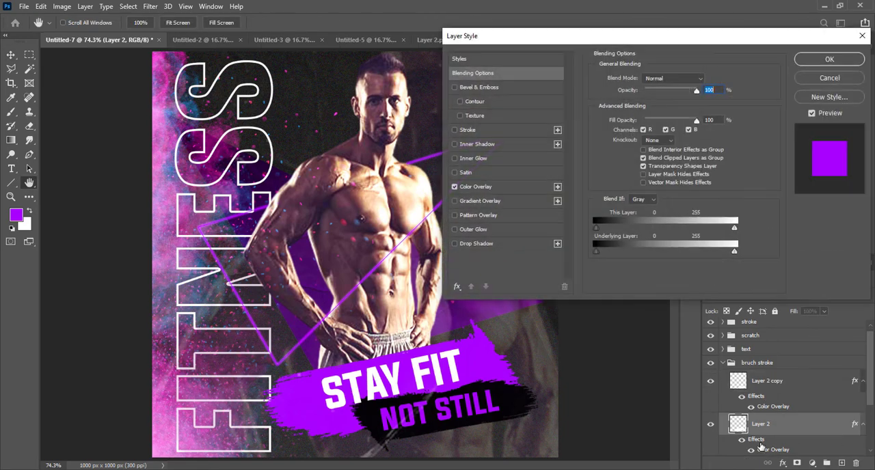
left_click(456, 201)
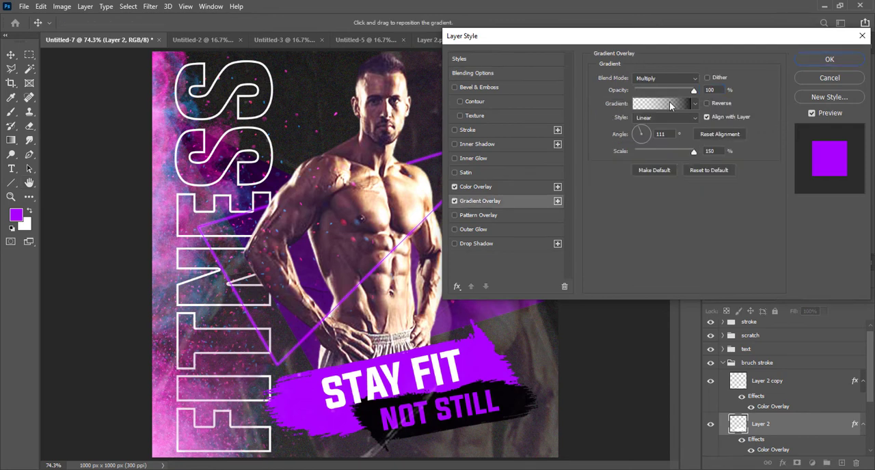
left_click(454, 187)
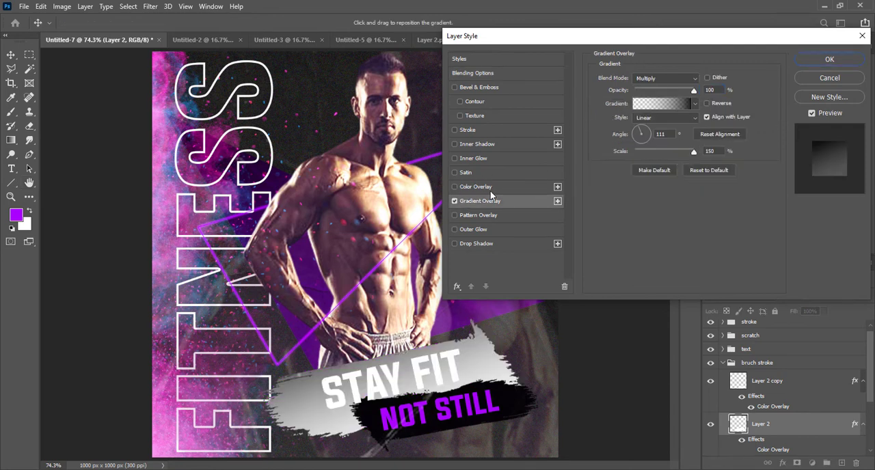
left_click(661, 106)
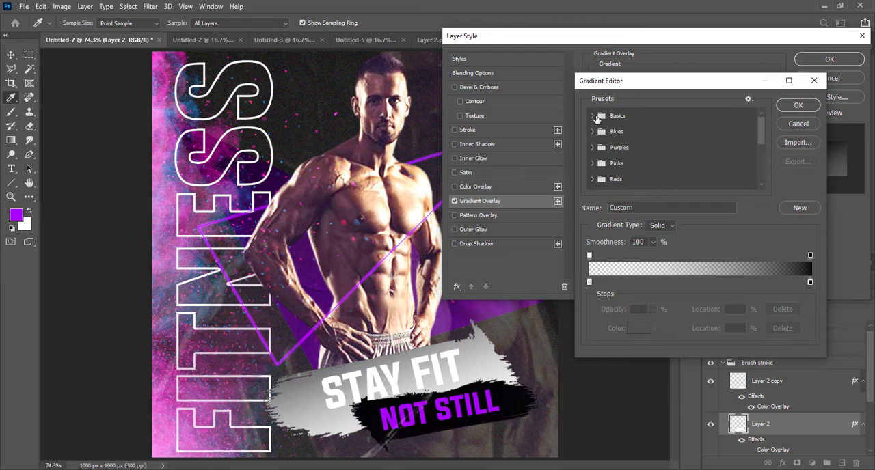
left_click(595, 115)
left_click(607, 134)
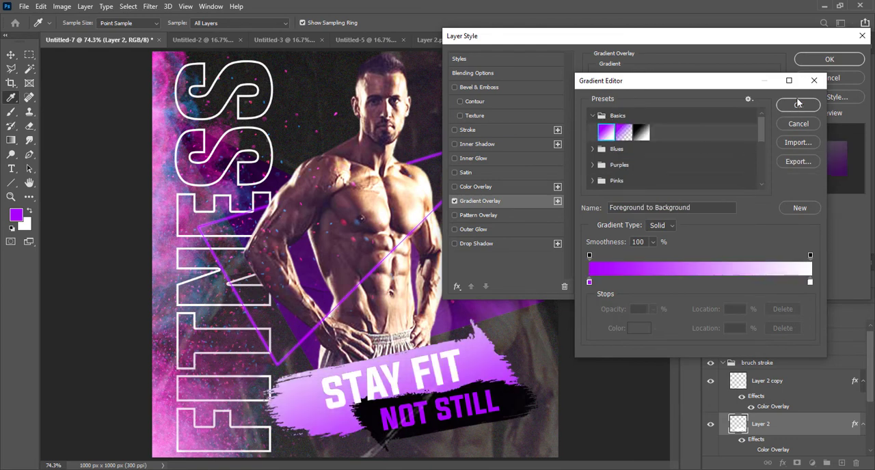
Step: Change the gradient's white end stop to a darker shade of purple a800ff and set the gradient angle to -65°
double_click(810, 282)
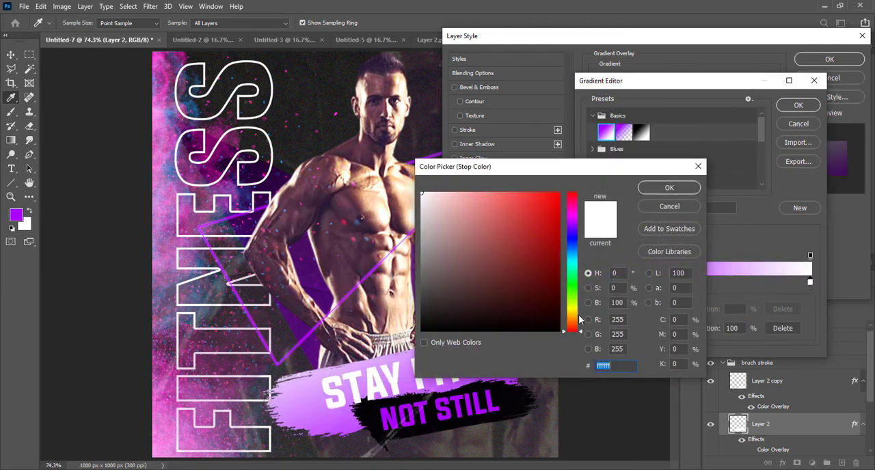
type("a8ff00")
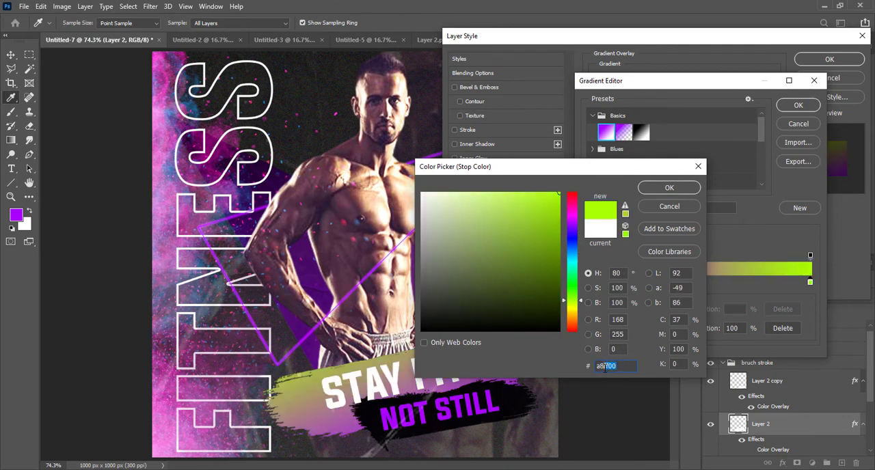
type("a800ff")
left_click_drag(553, 240, 559, 251)
left_click(667, 189)
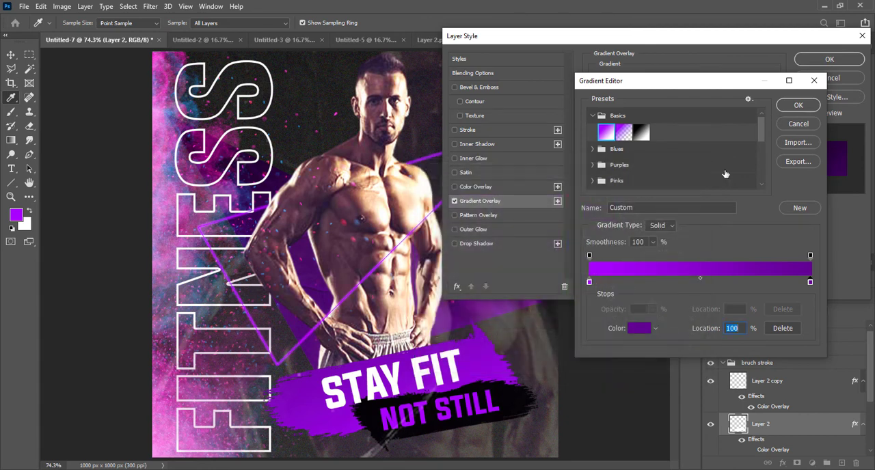
left_click(800, 107)
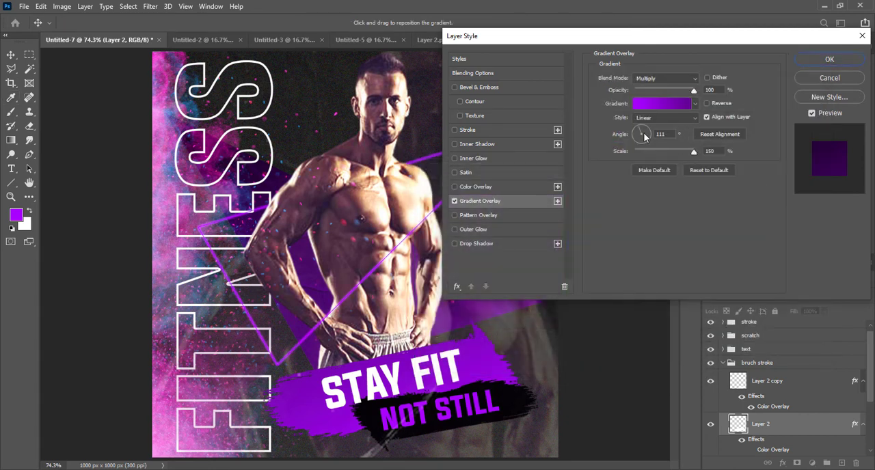
left_click_drag(644, 137, 647, 136)
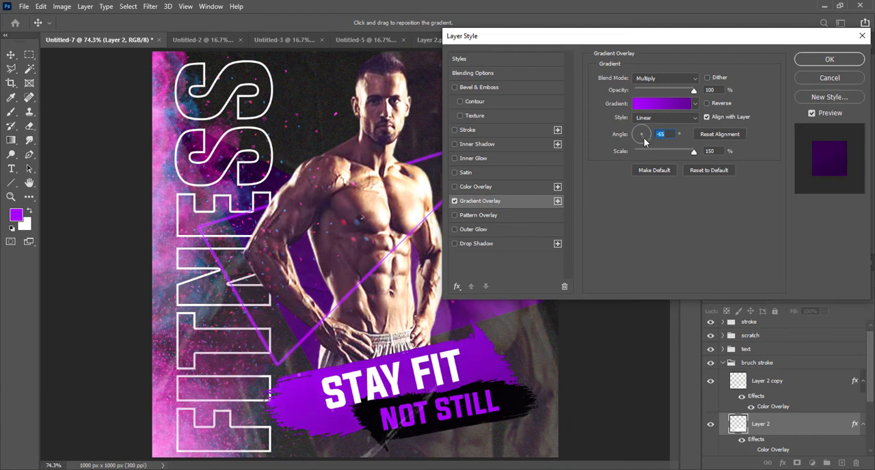
left_click(826, 61)
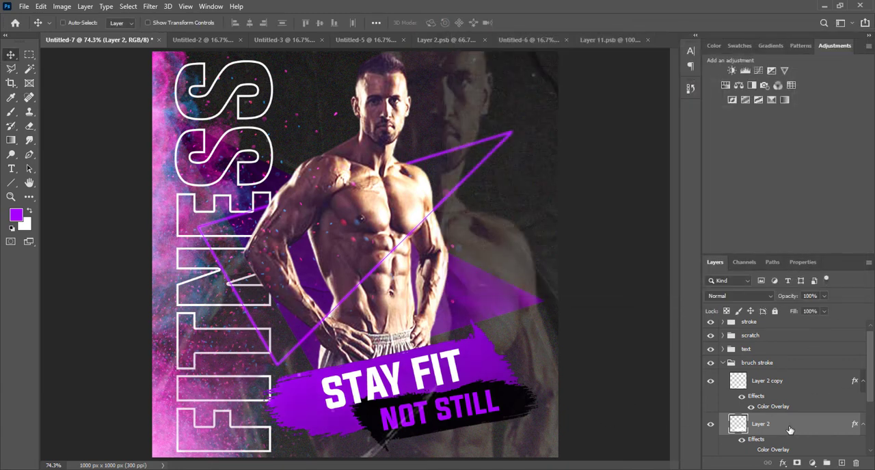
Step: Add a Drop Shadow to Layer 2 with 57% opacity, 114° angle, 13 px distance, 6% spread and 43 px size
double_click(757, 440)
left_click(468, 244)
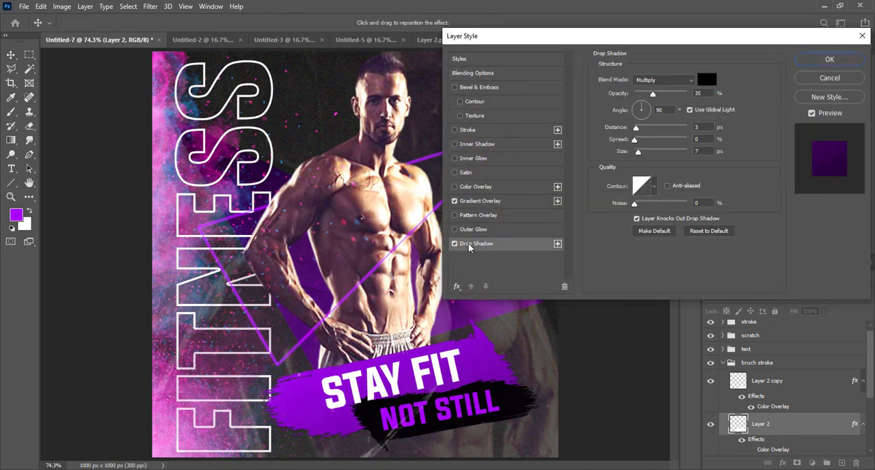
left_click_drag(473, 430, 476, 438)
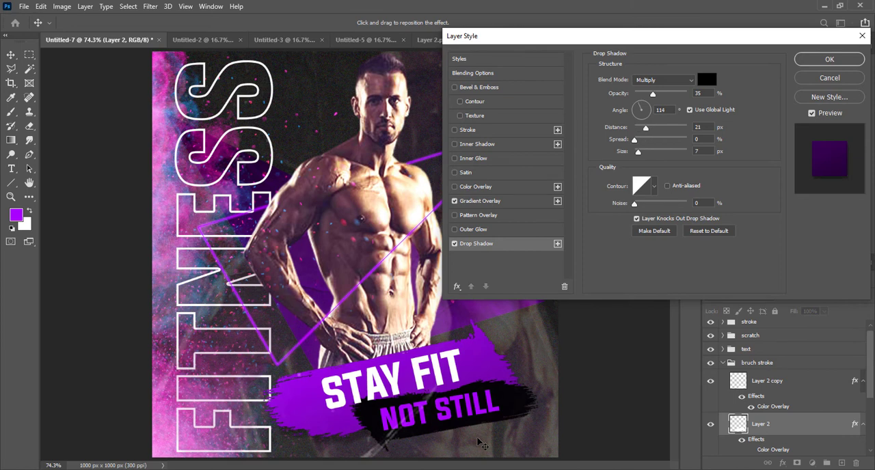
left_click_drag(639, 151, 647, 129)
left_click_drag(652, 93, 664, 94)
left_click_drag(640, 153, 641, 129)
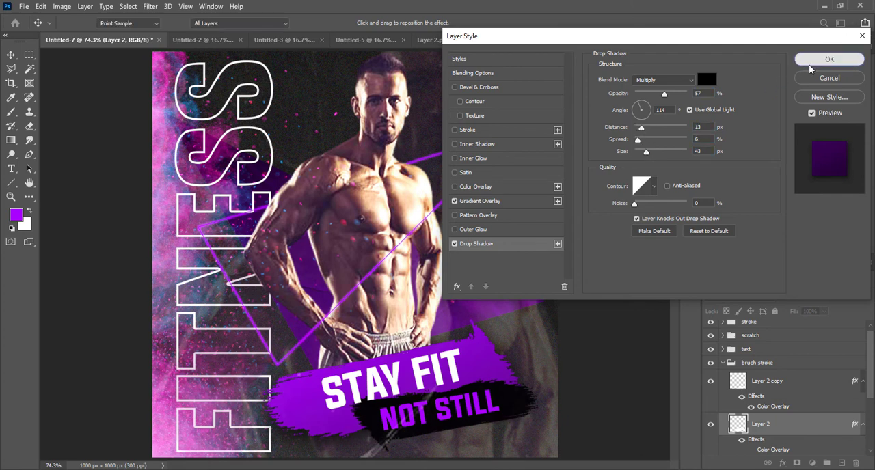
left_click(829, 59)
Step: Add a Drop Shadow to the black brush stroke on Layer 2 copy, increasing its size, distance and opacity
scroll(852, 408, "down", 2)
scroll(851, 409, "down", 1)
right_click(834, 395)
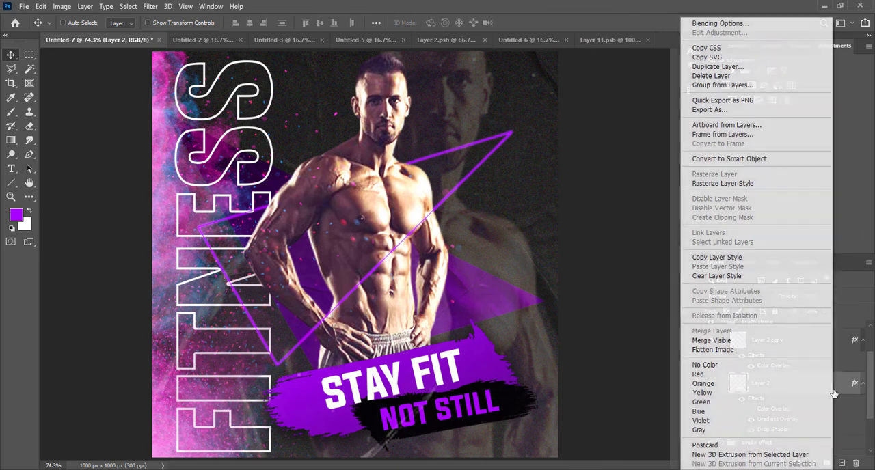
left_click(872, 394)
double_click(769, 340)
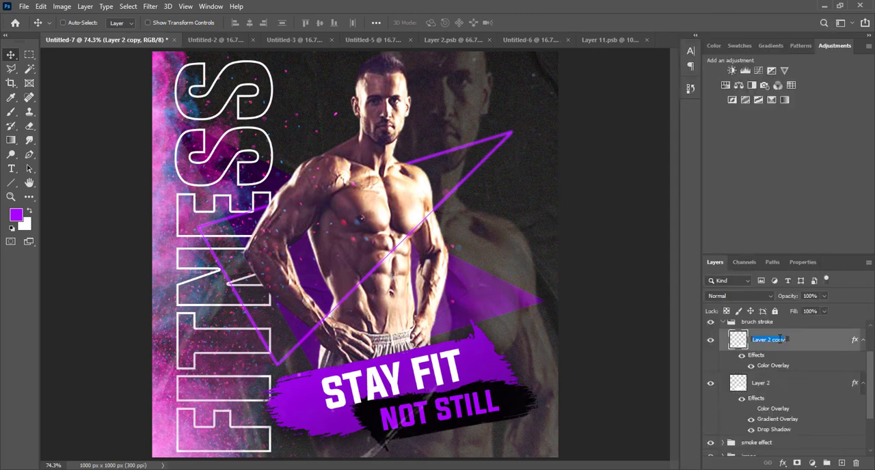
left_click(855, 343)
double_click(857, 345)
left_click(472, 244)
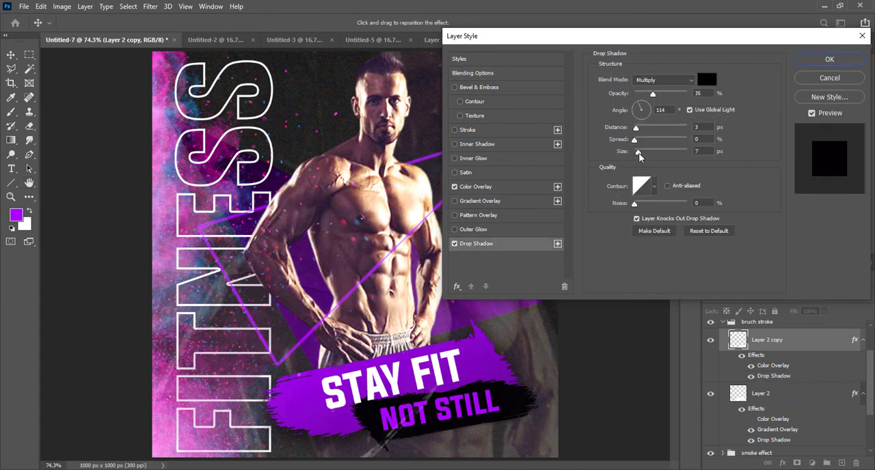
left_click_drag(637, 152, 644, 158)
left_click_drag(637, 128, 641, 153)
left_click_drag(652, 93, 660, 94)
left_click(813, 62)
Step: Collapse the bruch stroke group in the layer stack
scroll(786, 383, "up", 3)
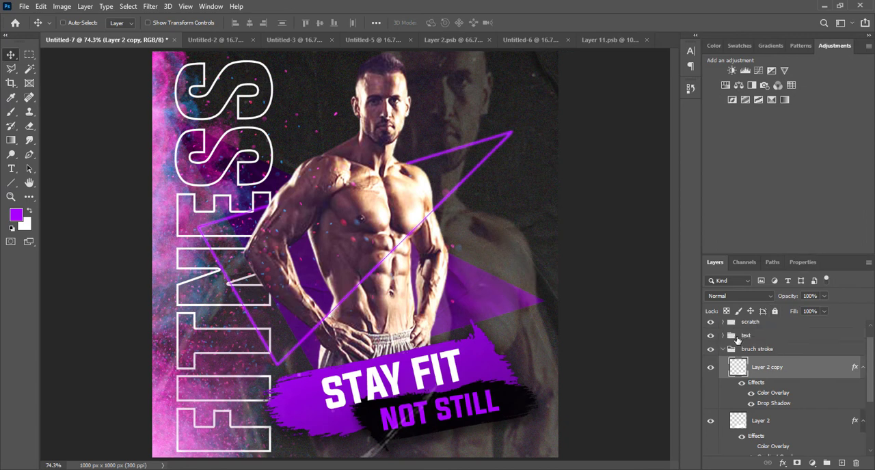
left_click(724, 368)
scroll(725, 369, "down", 3)
scroll(726, 342, "up", 1)
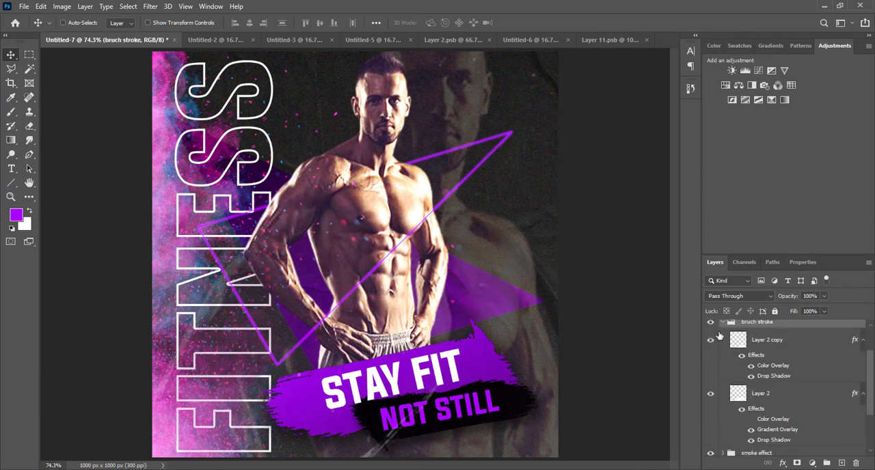
left_click(723, 324)
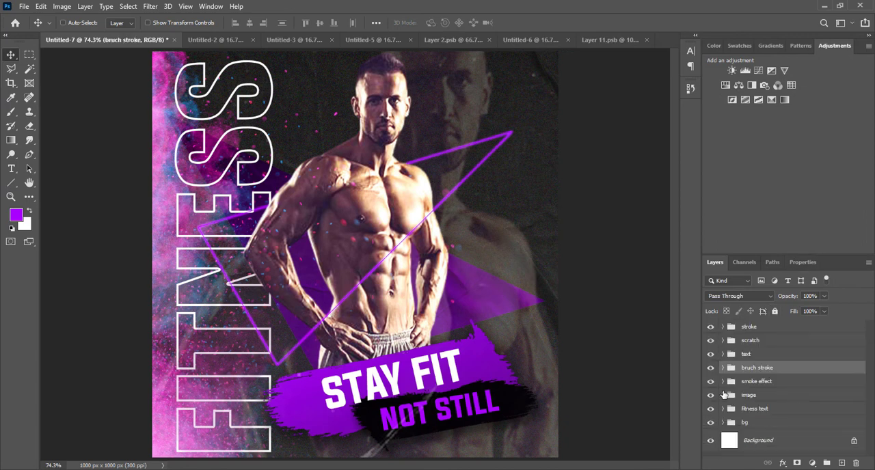
Step: Add a new empty layer clipped directly above the image copy layer in the image group
left_click(748, 400)
left_click(723, 395)
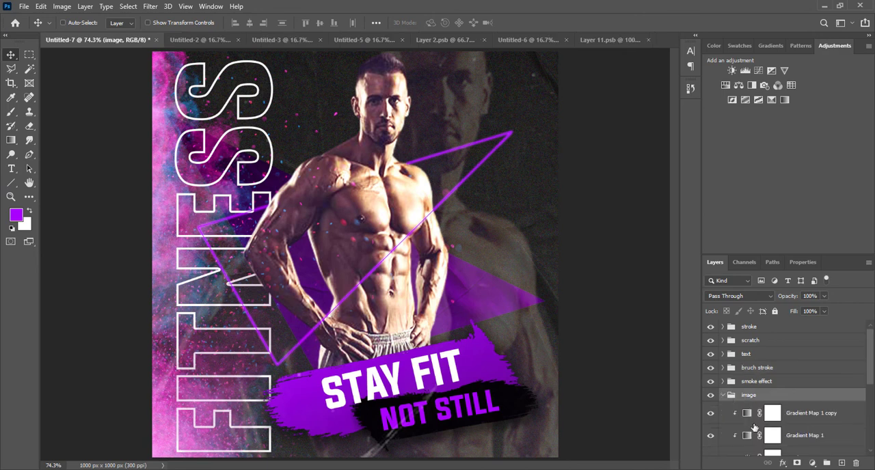
scroll(793, 428, "down", 1)
left_click(786, 420)
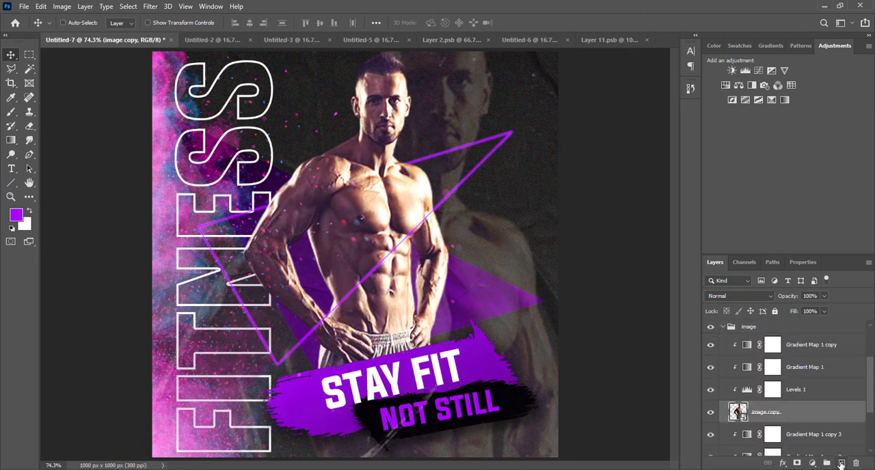
left_click(842, 462)
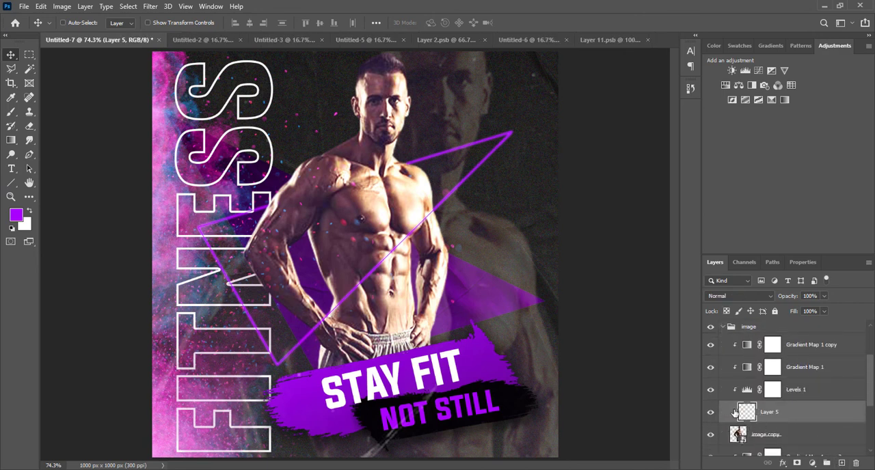
Step: Choose a brush preset and paint purple along the man's shoulder, arm and inner torso edges facing the FITNESS text on Layer 5
key("b")
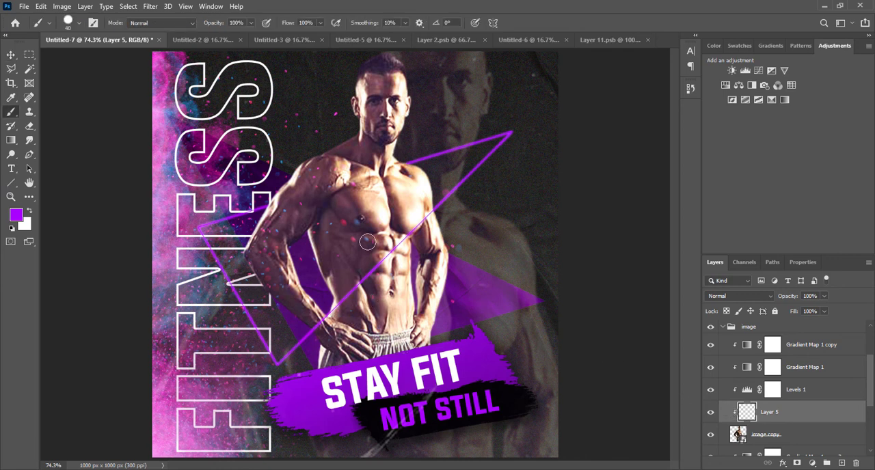
left_click_drag(321, 162, 297, 177)
key("ctrl+z")
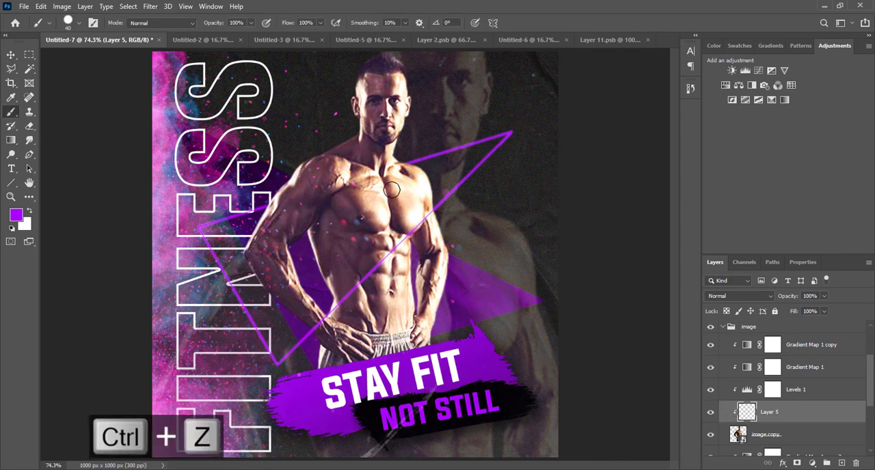
right_click(393, 192)
left_click(435, 305)
left_click(239, 155)
mouse_move(305, 150)
left_mouse_down()
mouse_move(290, 163)
mouse_move(316, 157)
mouse_move(273, 199)
mouse_move(244, 248)
mouse_move(266, 293)
mouse_move(320, 352)
mouse_move(310, 344)
left_mouse_up()
mouse_move(314, 227)
left_mouse_down()
mouse_move(332, 301)
mouse_move(326, 324)
left_mouse_up()
Step: Try the Darker Color blend mode on Layer 5, and settle on Color
left_click(732, 296)
left_click(739, 266)
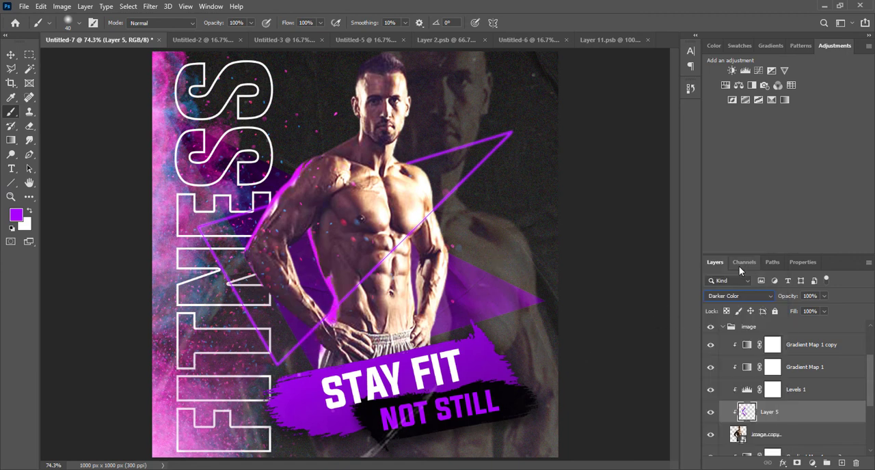
left_click(732, 296)
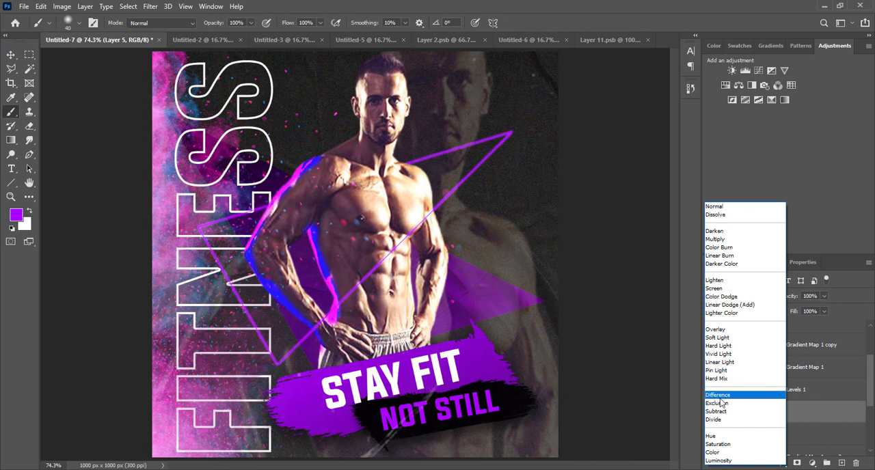
left_click(711, 453)
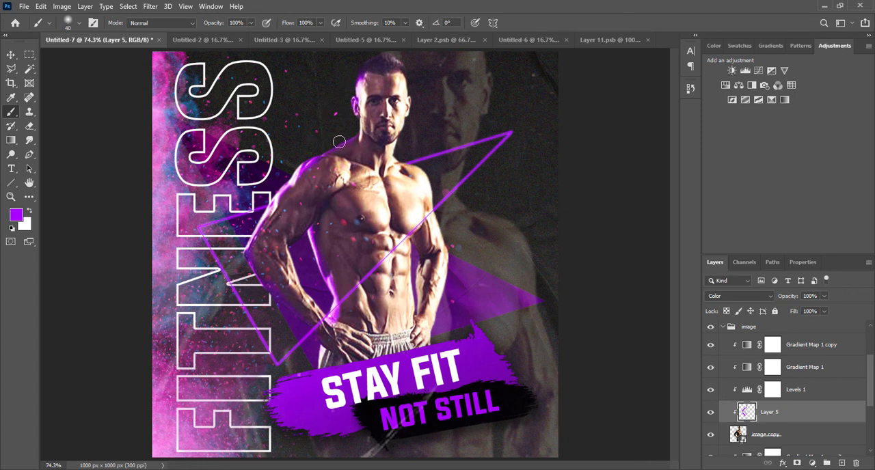
Step: Undo the purple strokes on the man's head and neck and repaint his edge softly with the brush enlarged to 175 px
key("ctrl+alt+z")
key("ctrl+z")
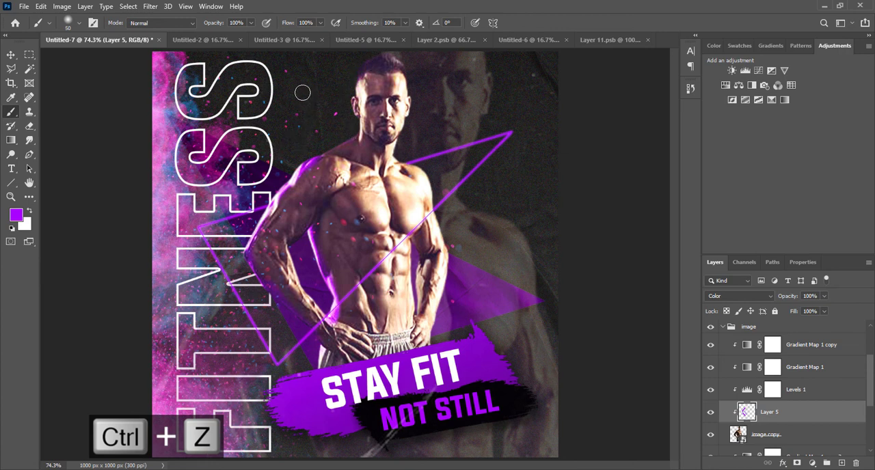
key("bracketright")
key("bracketright")
key("bracketright")
key("bracketright")
key("bracketright")
key("bracketright")
key("bracketright")
key("bracketright")
key("bracketright")
key("bracketright")
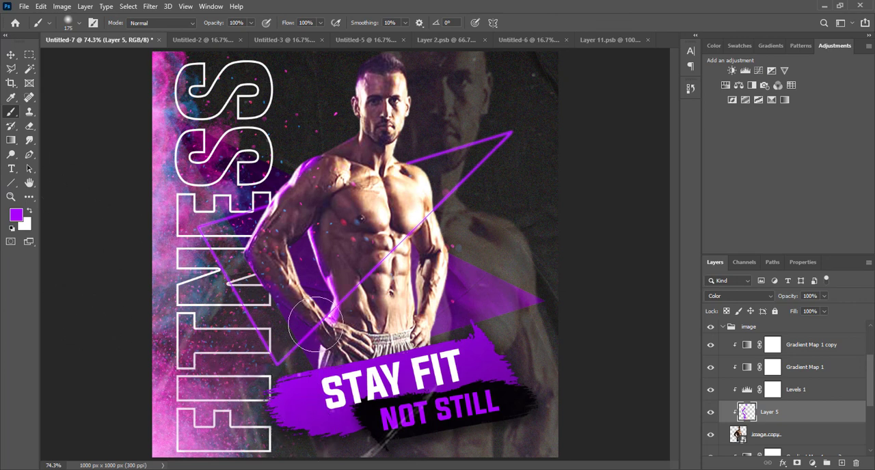
key("ctrl+plus")
key("ctrl+plus")
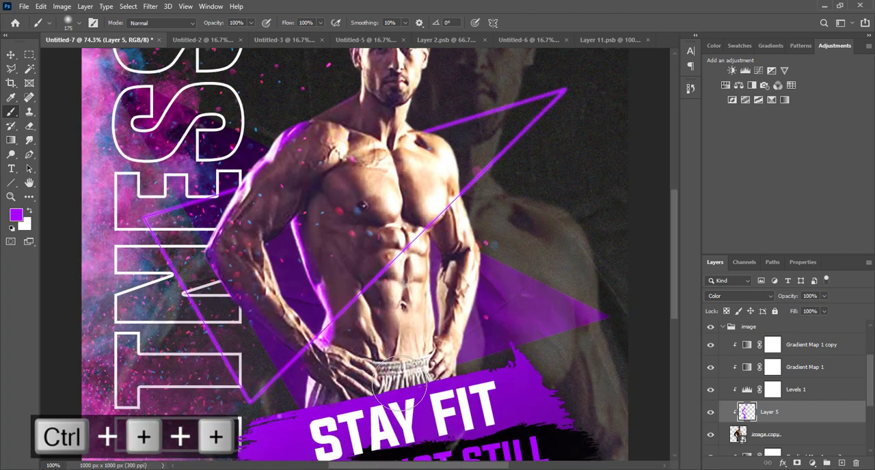
key("ctrl+minus")
key("ctrl+minus")
key("ctrl+0")
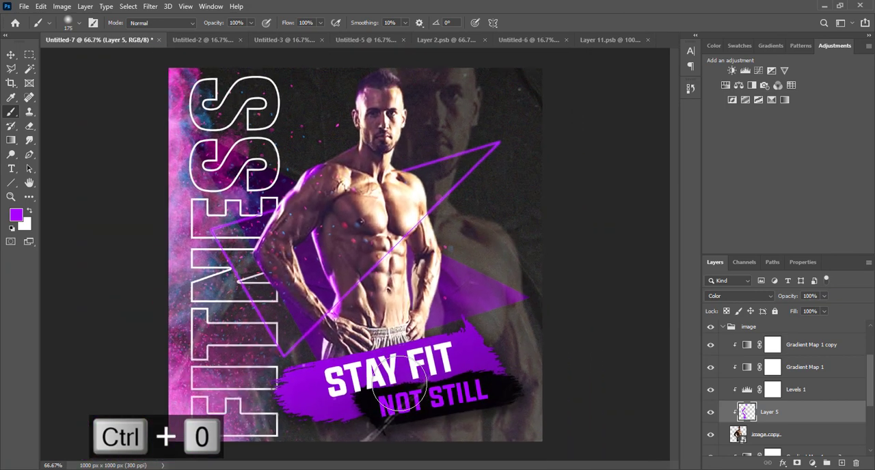
left_click(11, 55)
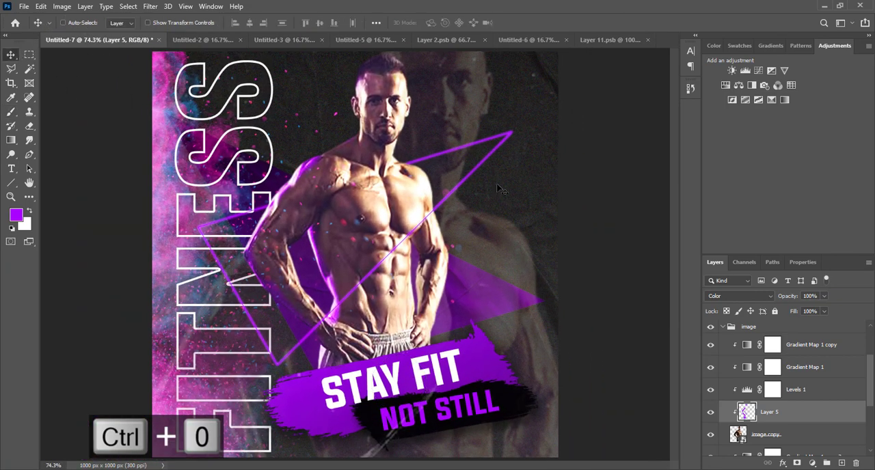